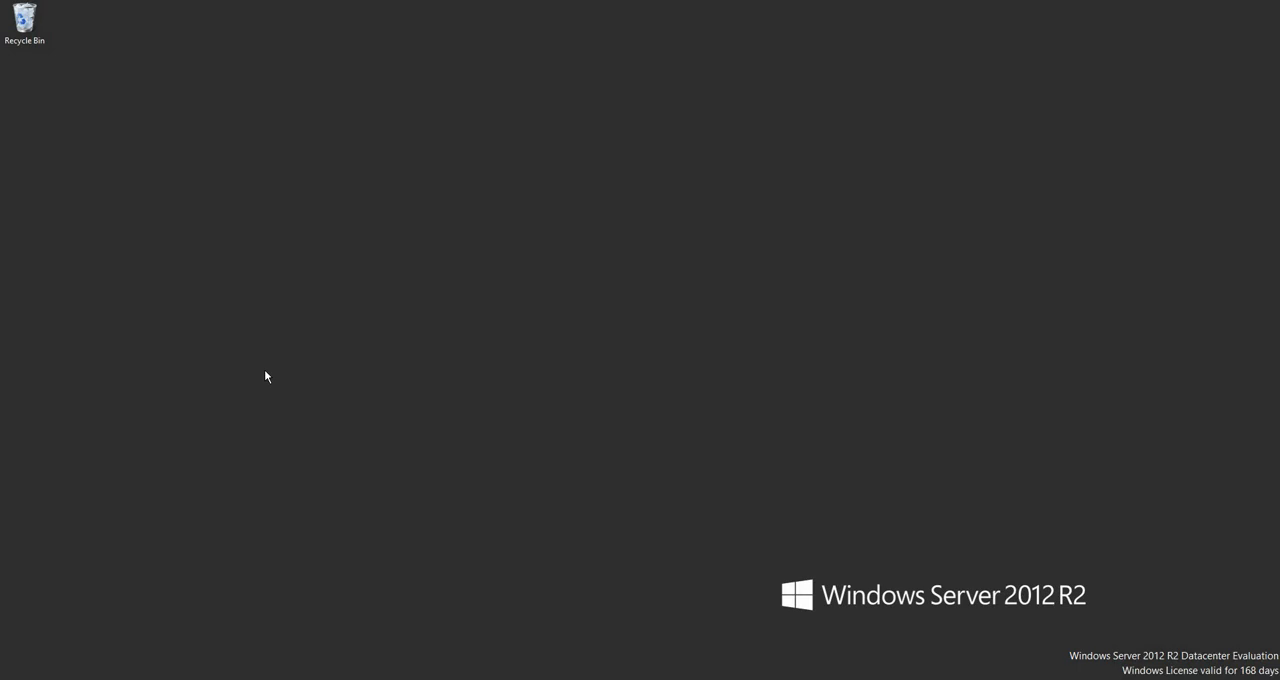
{"action": "right_click", "coordinate": [405, 264]}
{"action": "left_click", "coordinate": [459, 317]}
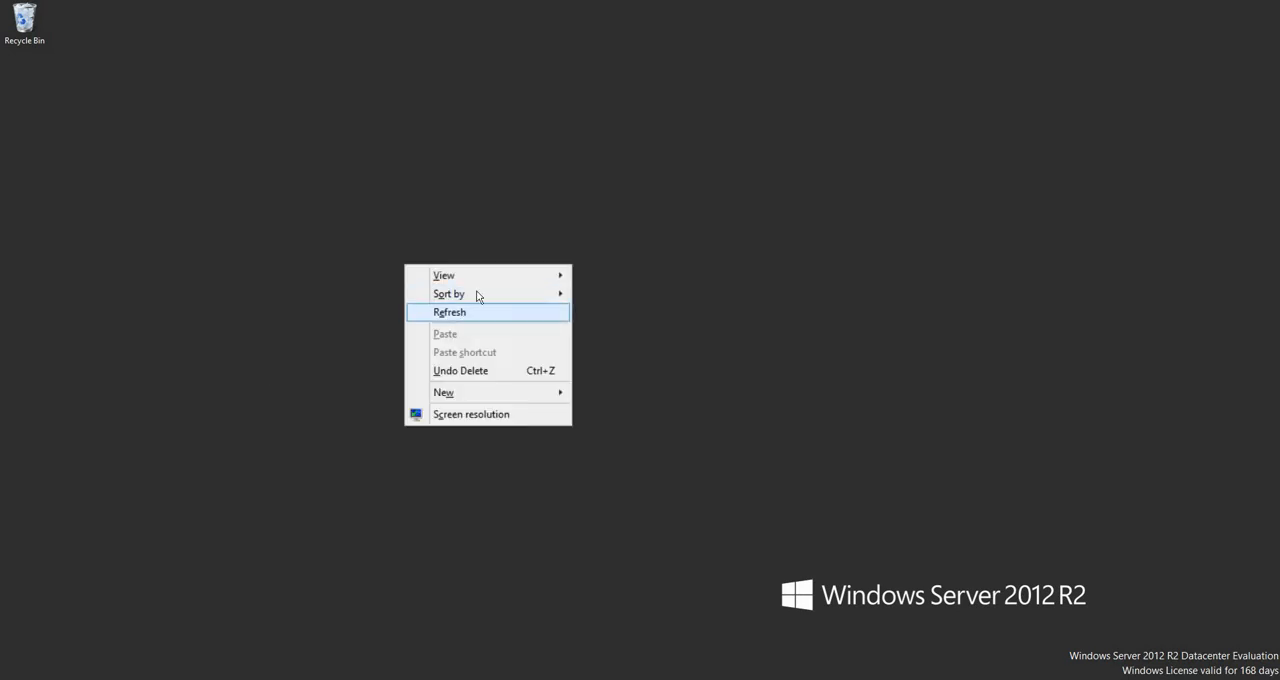
{"action": "right_click", "coordinate": [477, 288]}
{"action": "left_click", "coordinate": [545, 334]}
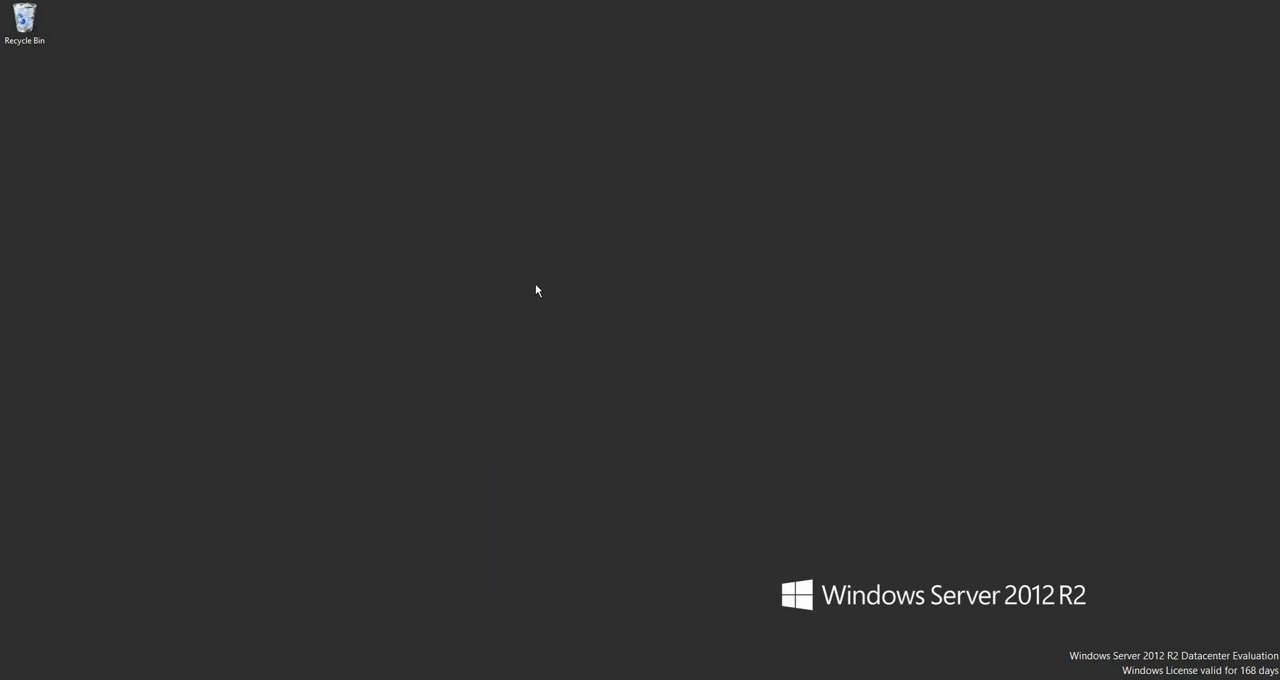
{"action": "right_click", "coordinate": [488, 239]}
{"action": "left_click", "coordinate": [537, 288]}
{"action": "right_click", "coordinate": [531, 209]}
{"action": "left_click", "coordinate": [575, 260]}
{"action": "right_click", "coordinate": [616, 123]}
{"action": "left_click", "coordinate": [668, 172]}
{"action": "right_click", "coordinate": [189, 280]}
{"action": "left_click", "coordinate": [233, 330]}
{"action": "right_click", "coordinate": [371, 156]}
{"action": "left_click", "coordinate": [411, 207]}
{"action": "right_click", "coordinate": [411, 204]}
{"action": "left_click", "coordinate": [476, 255]}
{"action": "right_click", "coordinate": [476, 252]}
{"action": "left_click", "coordinate": [535, 302]}
{"action": "right_click", "coordinate": [537, 296]}
{"action": "left_click", "coordinate": [565, 345]}
{"action": "right_click", "coordinate": [509, 211]}
{"action": "left_click", "coordinate": [490, 284]}
Open Internet Explorer with a blank new tab and close the Enhanced Security Configuration tab
{"action": "key", "text": "super"}
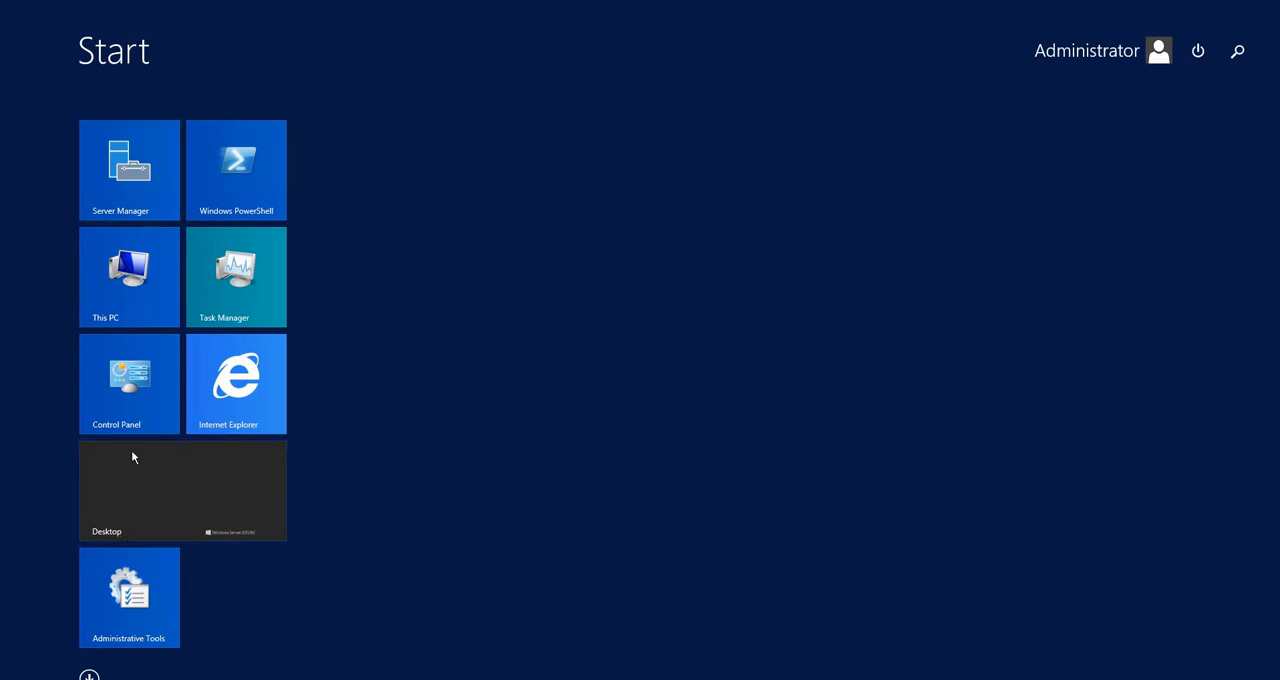
{"action": "left_click", "coordinate": [245, 396]}
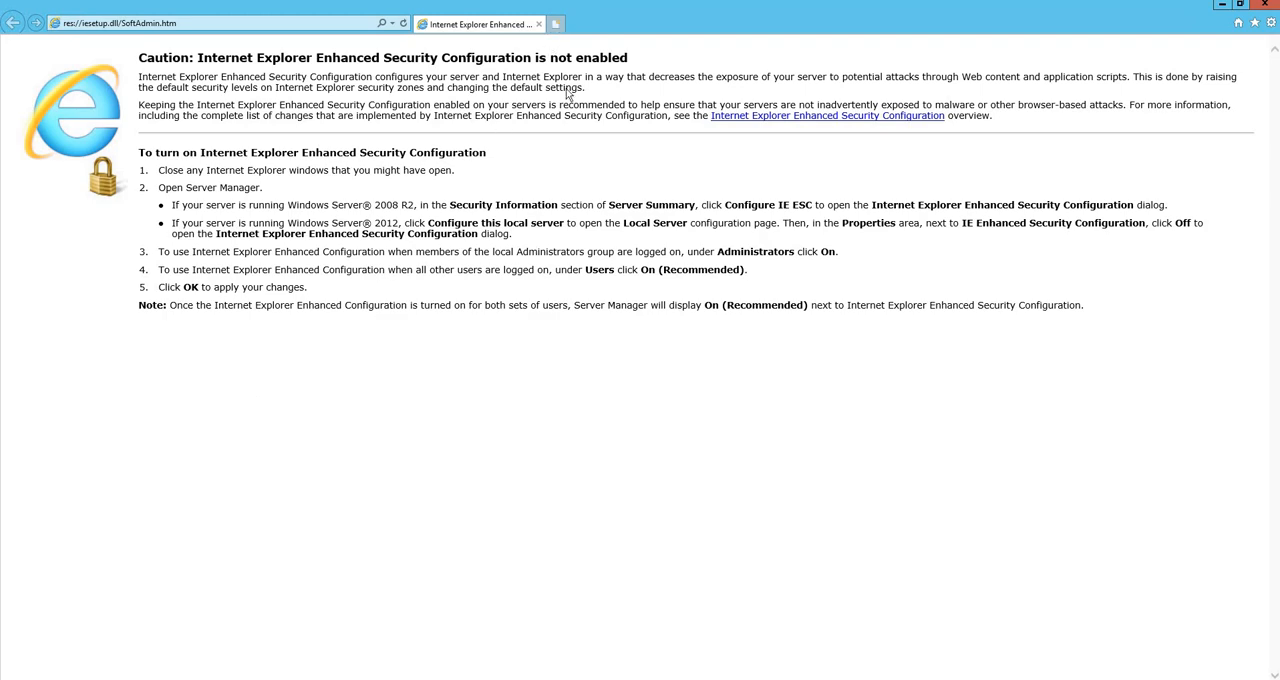
{"action": "left_click", "coordinate": [555, 23]}
{"action": "left_click", "coordinate": [531, 24]}
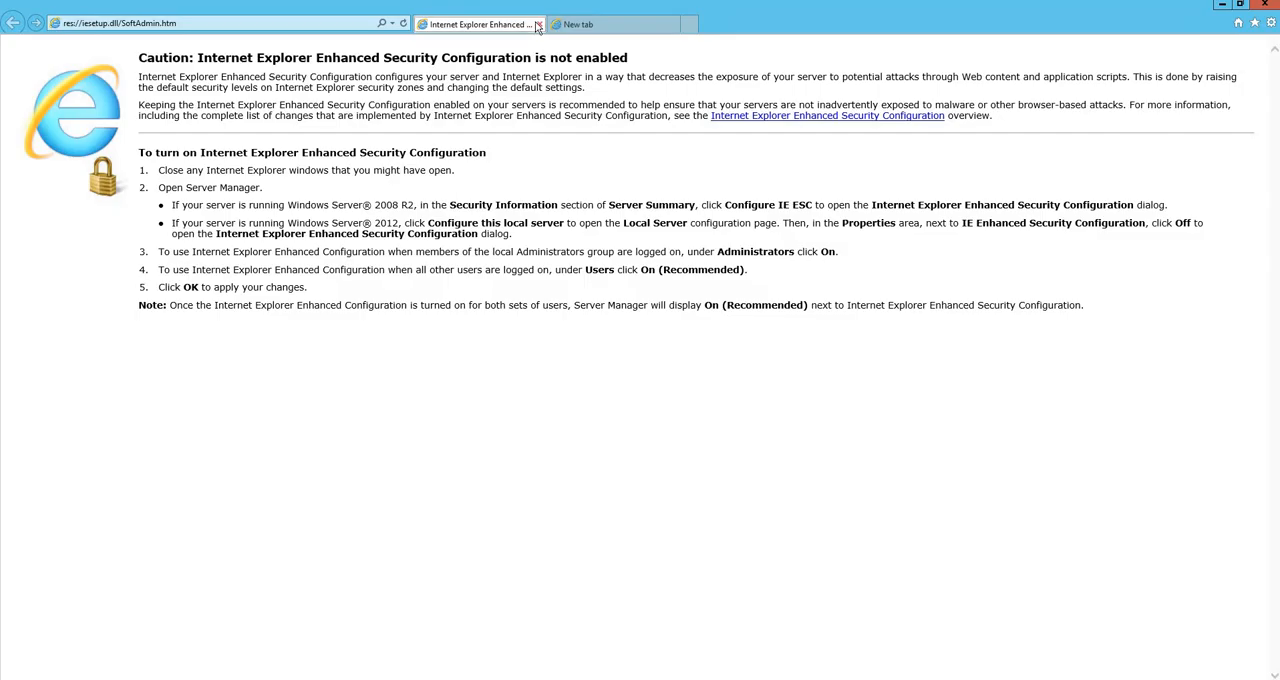
{"action": "left_click", "coordinate": [538, 24]}
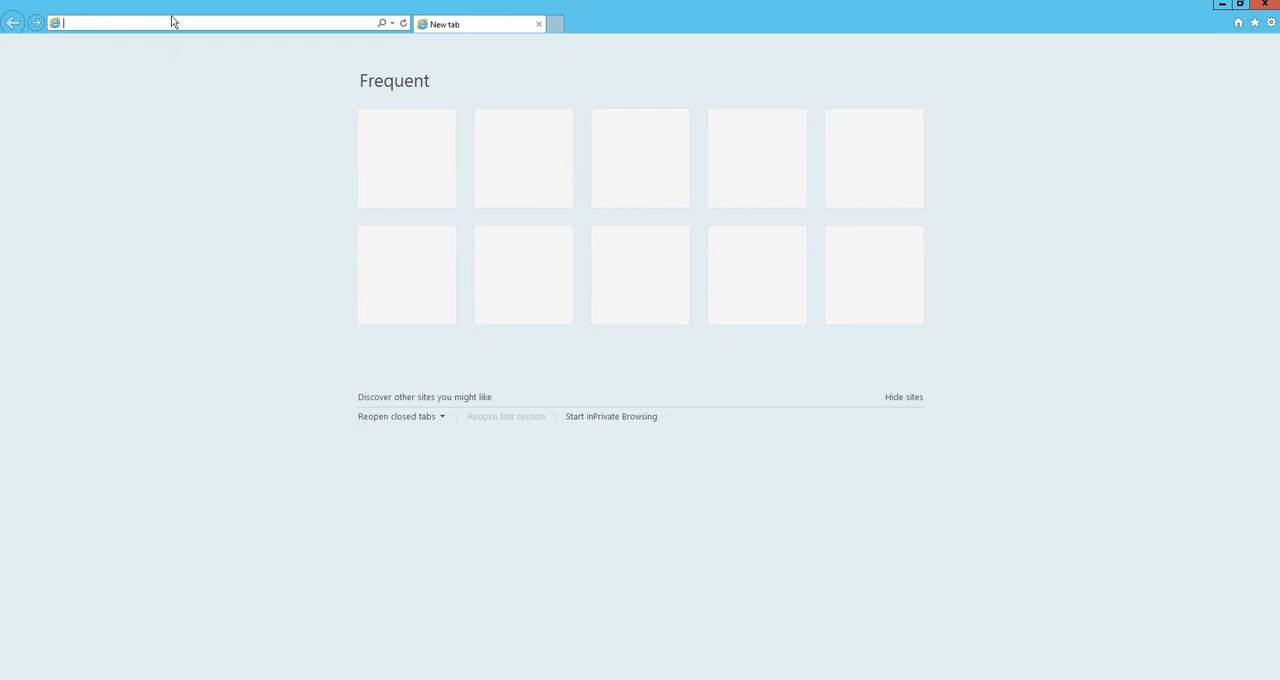
Search the web for "Google chorme download" and open the Google Chrome Help page on downloading and installing Chrome
{"action": "type", "text": "Goog"}
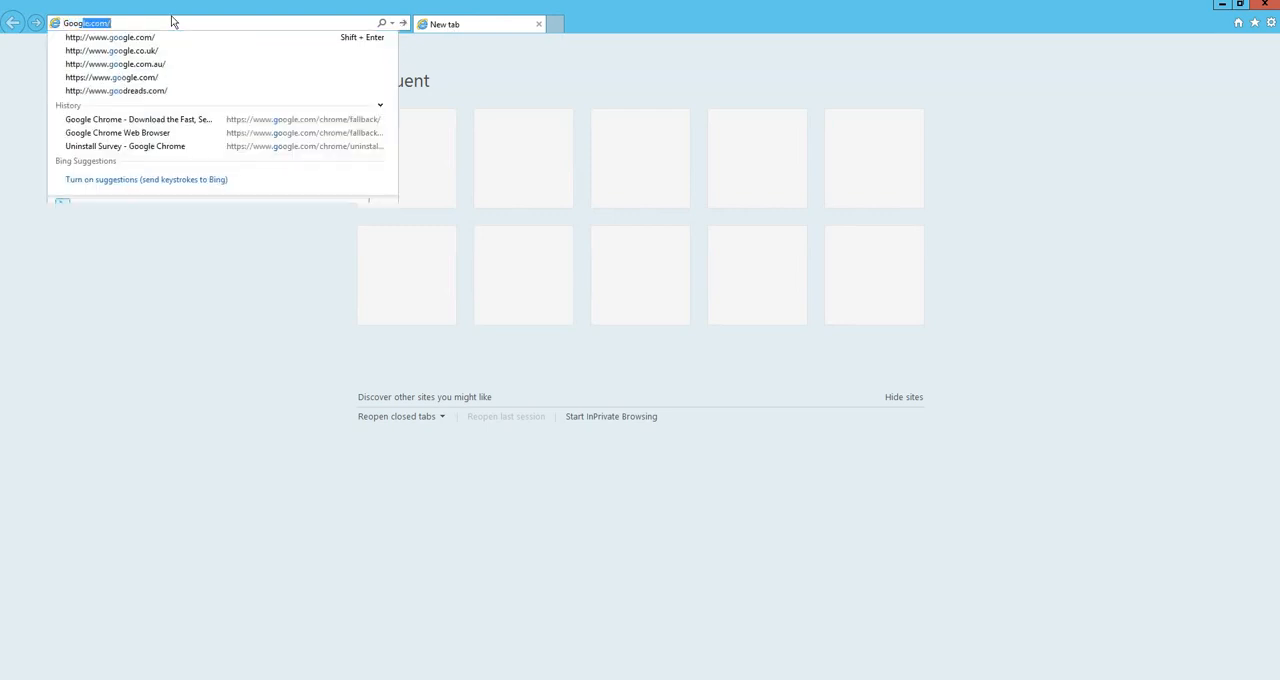
{"action": "type", "text": "le chorme"}
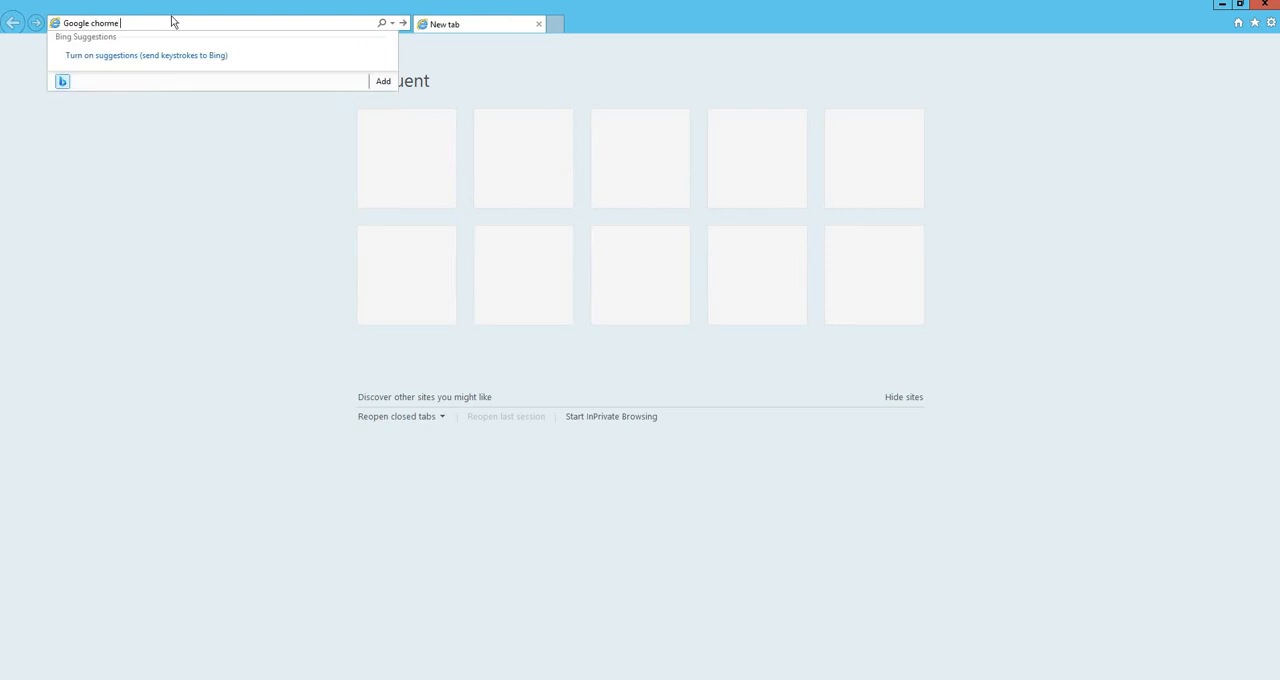
{"action": "type", "text": " download"}
{"action": "key", "text": "Return"}
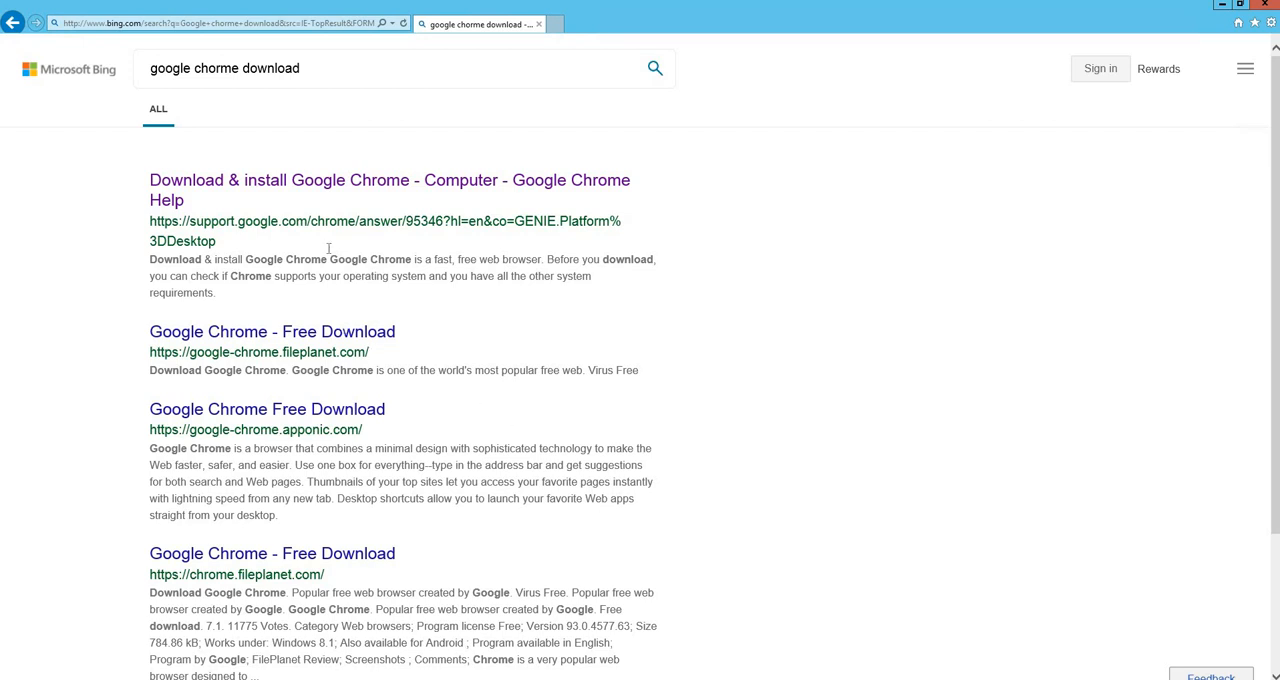
{"action": "left_click", "coordinate": [340, 185]}
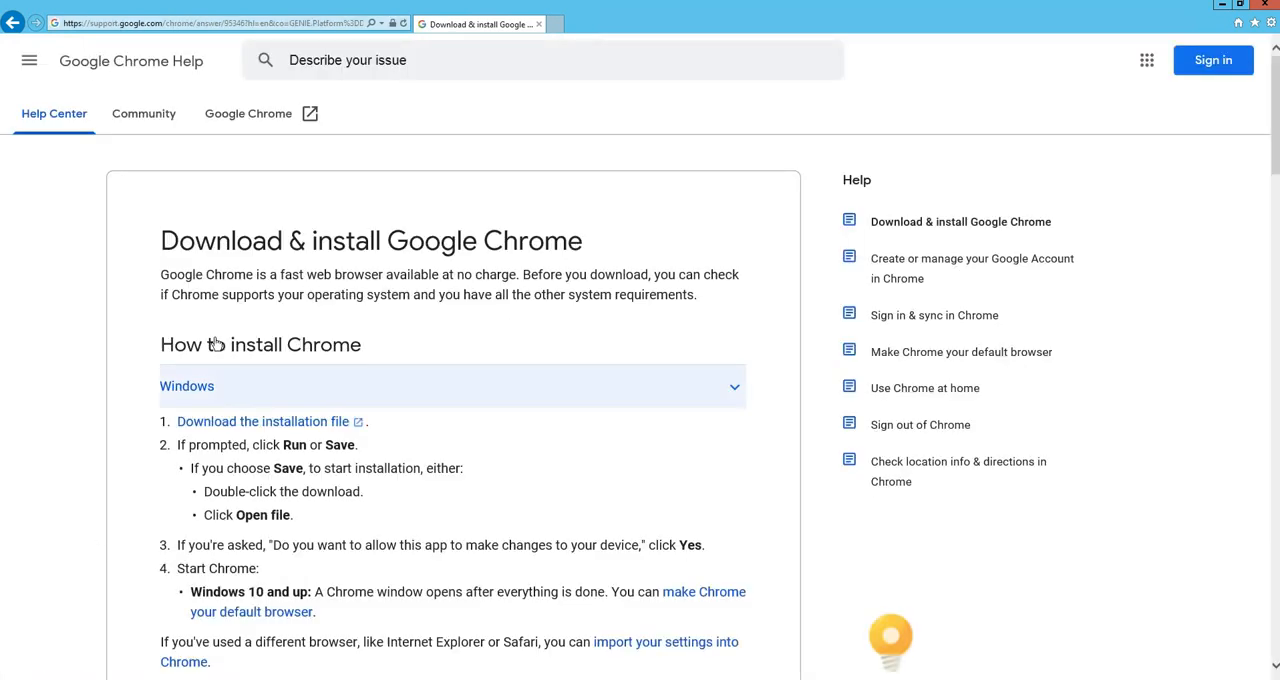
Download the Chrome installation file from Google's download page and run ChromeSetup.exe
{"action": "left_click", "coordinate": [286, 424]}
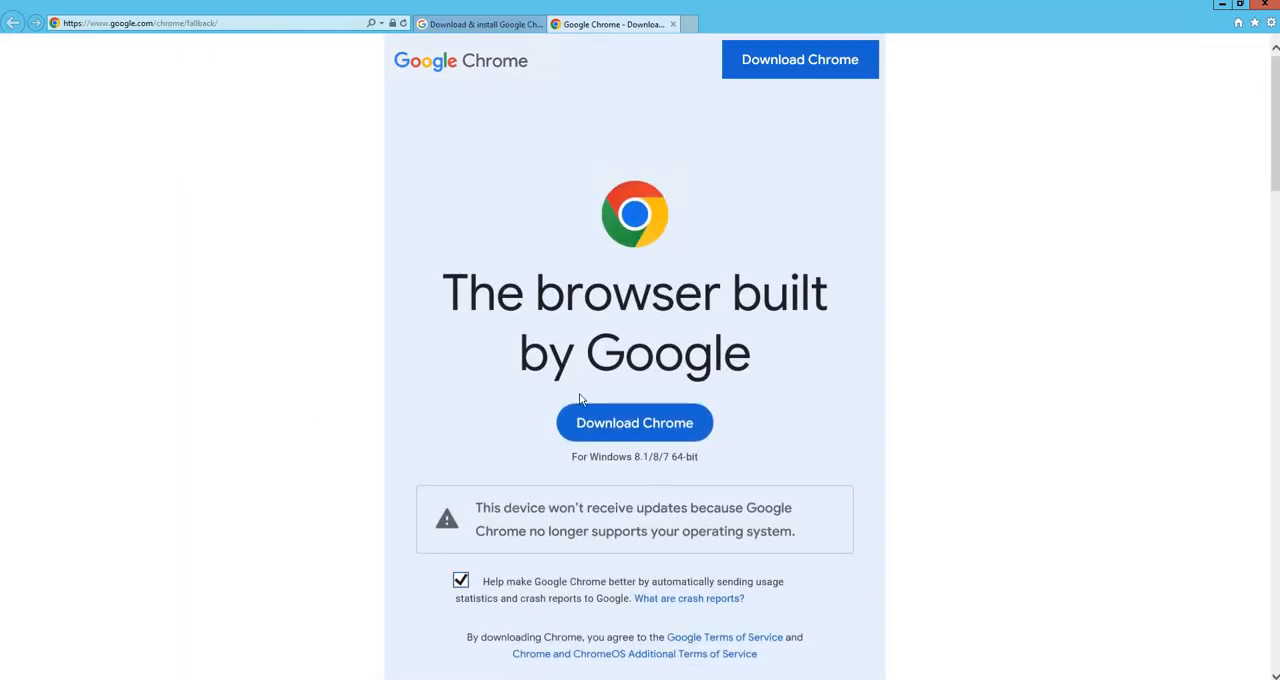
{"action": "left_click", "coordinate": [634, 427]}
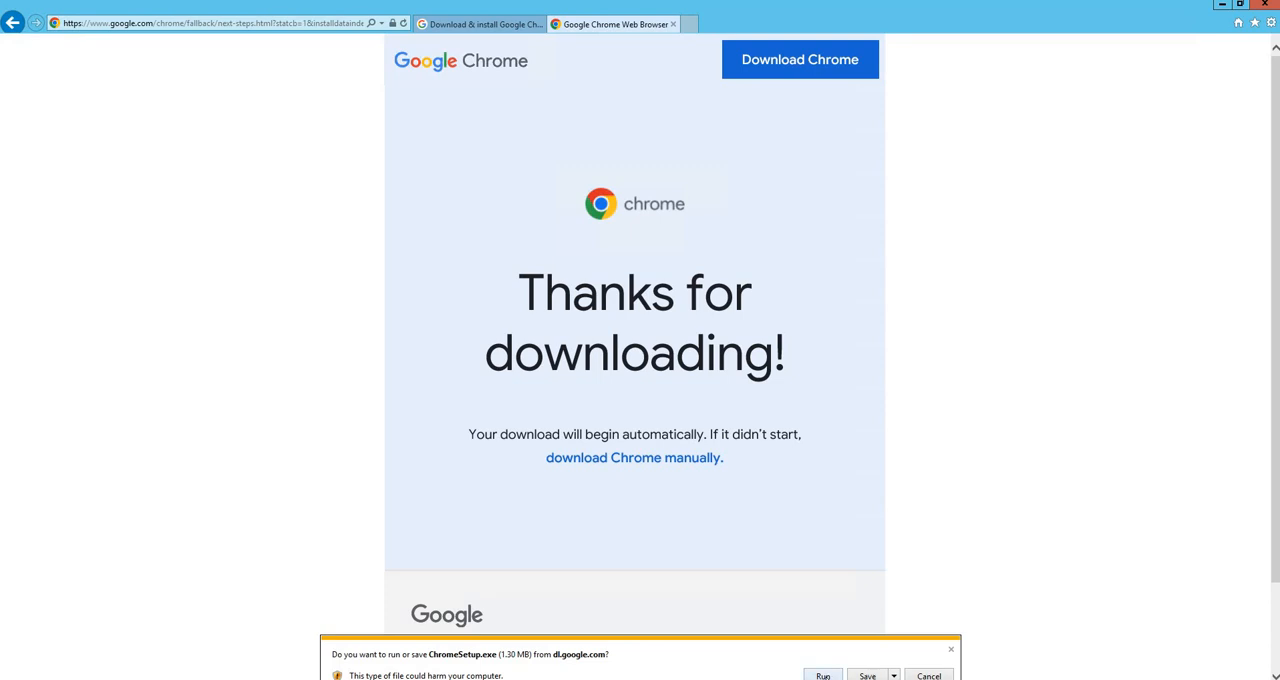
{"action": "left_click", "coordinate": [824, 676]}
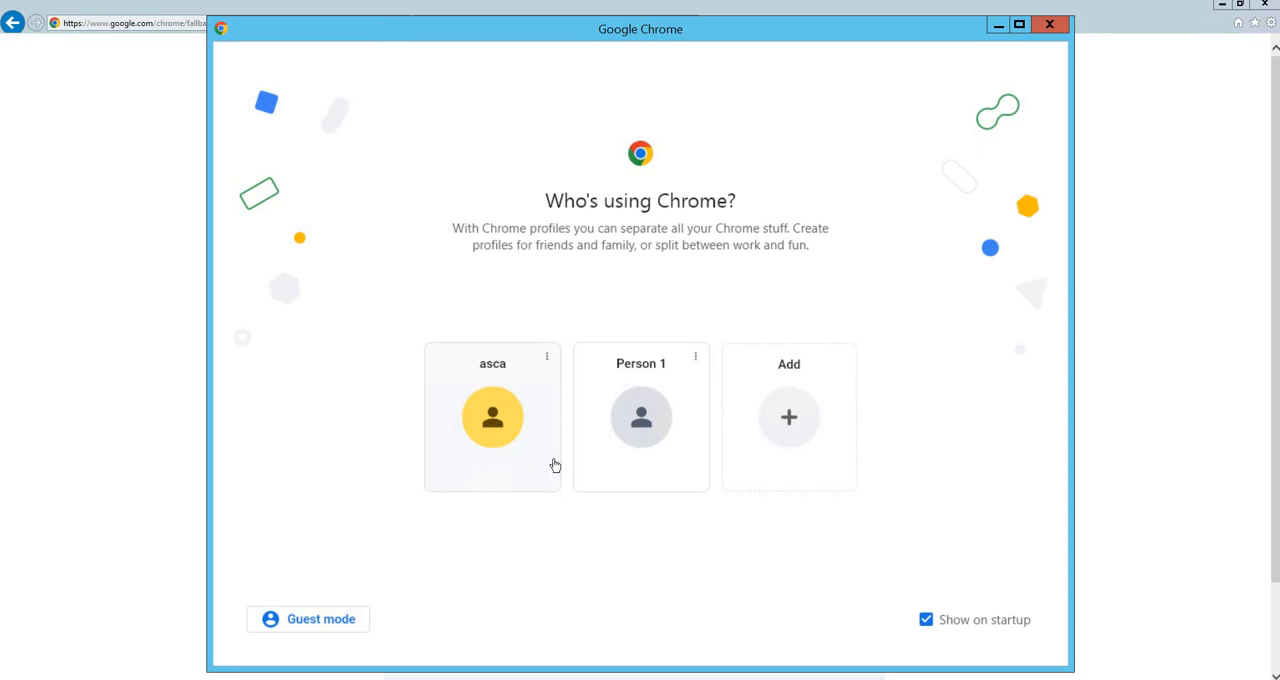
Enter Chrome with the first existing profile and make Google Chrome the default browser for http links
{"action": "left_click", "coordinate": [508, 434]}
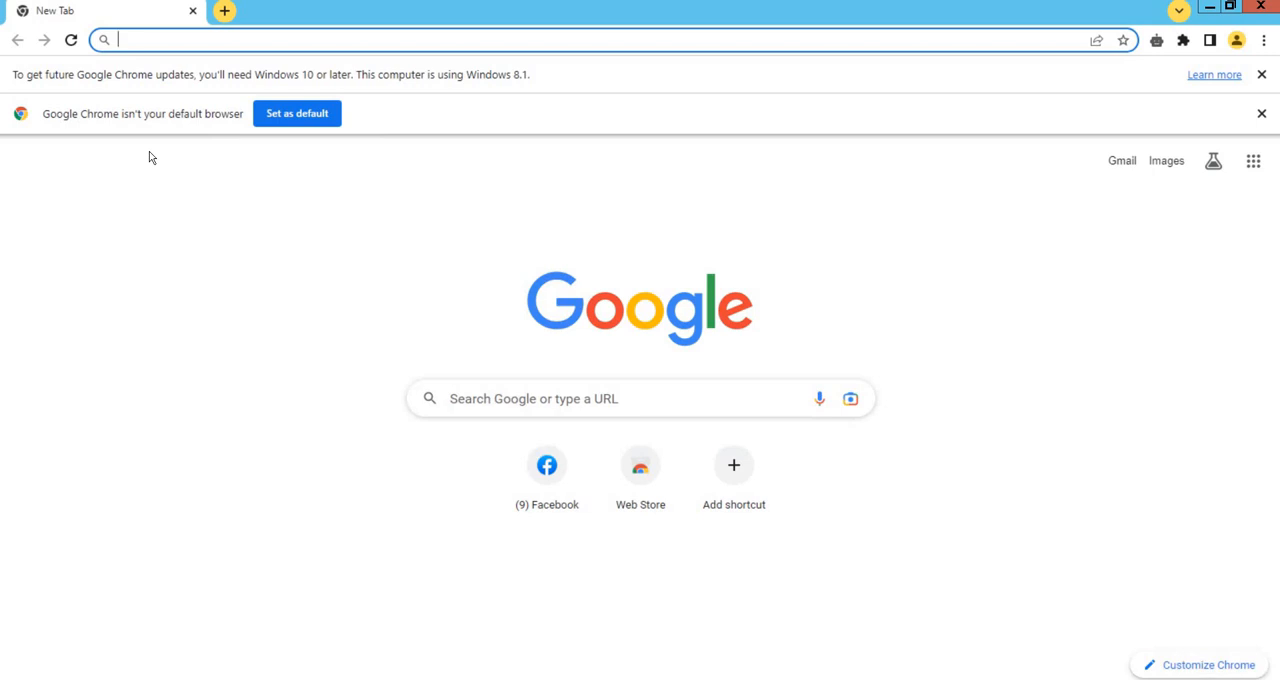
{"action": "left_click", "coordinate": [277, 117]}
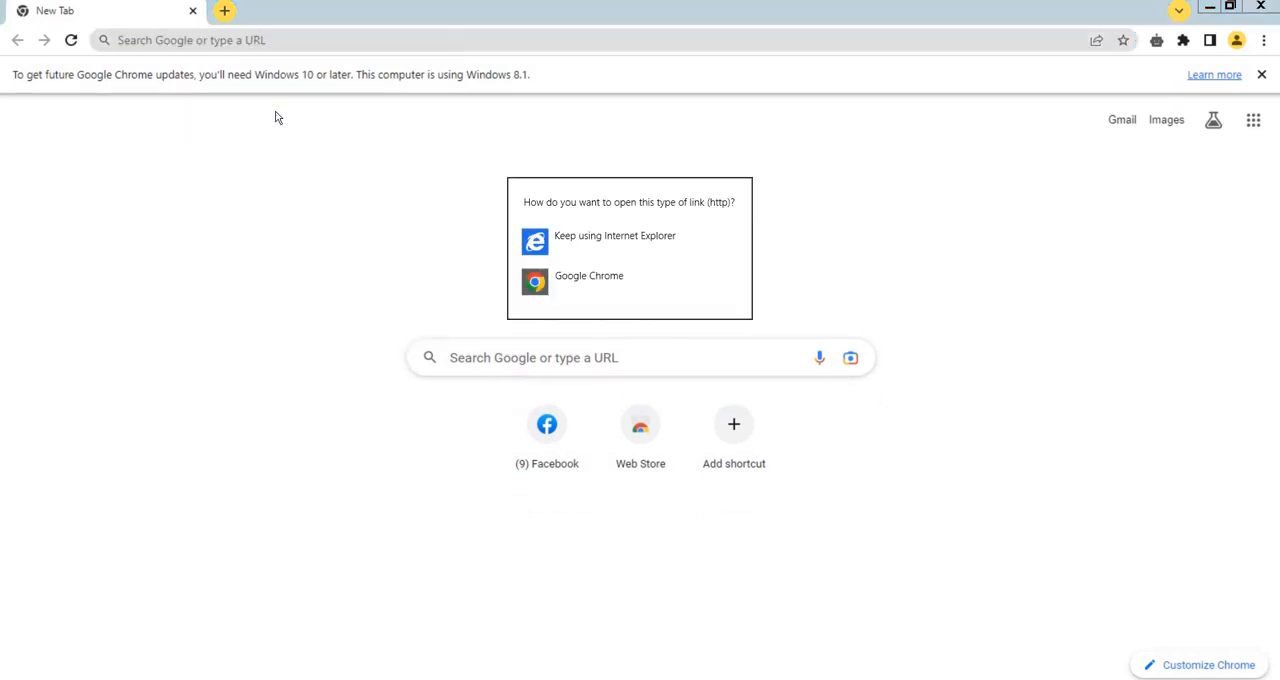
{"action": "left_click", "coordinate": [556, 279]}
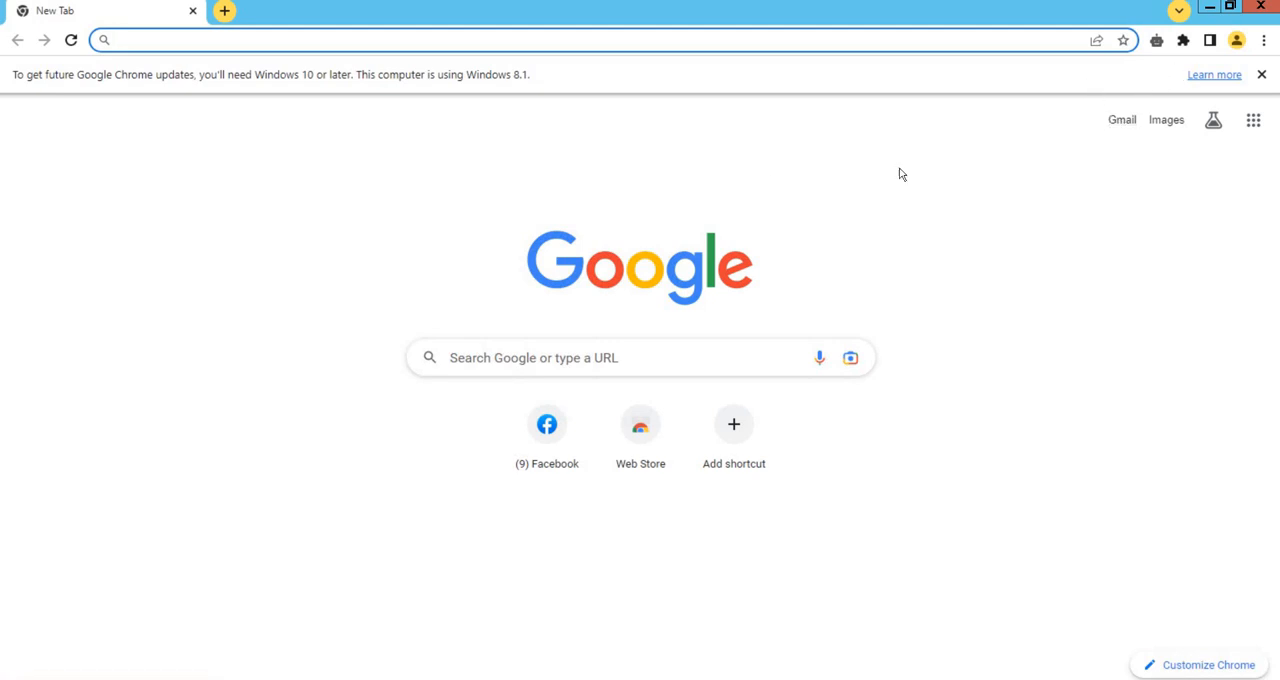
Start adding a new Chrome profile and continue without signing in to an account
{"action": "left_click", "coordinate": [1237, 41]}
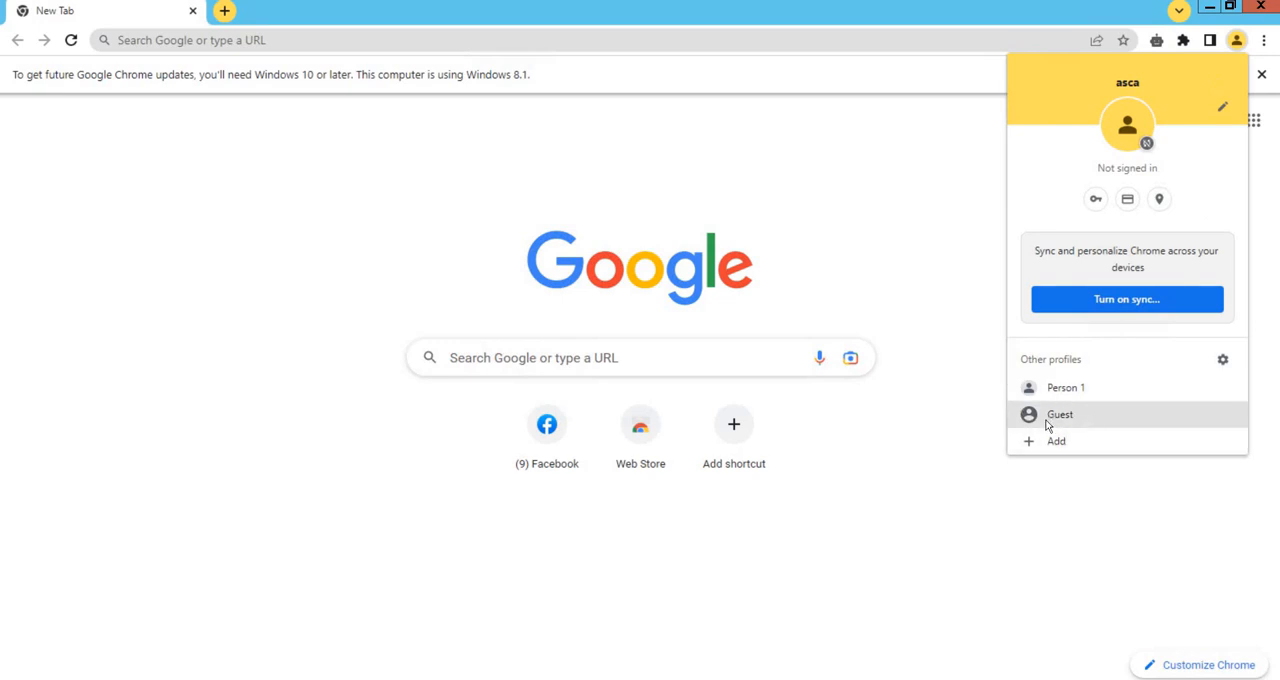
{"action": "left_click", "coordinate": [1026, 447]}
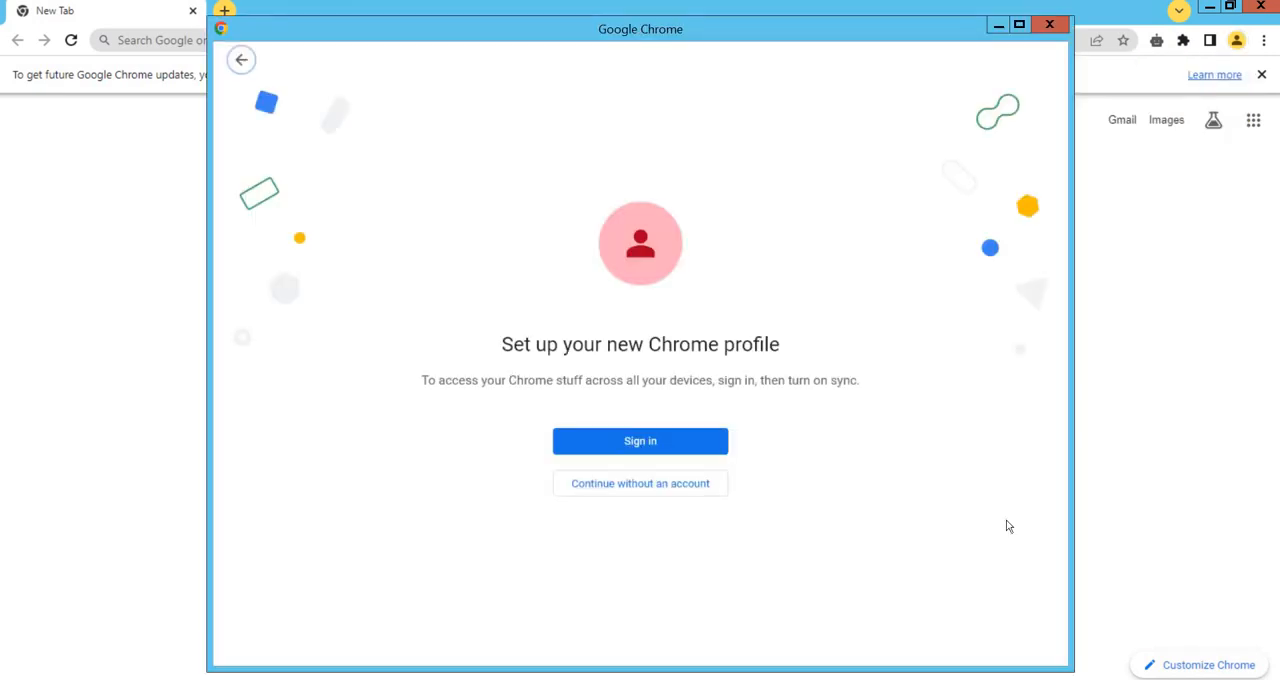
{"action": "left_click", "coordinate": [642, 484]}
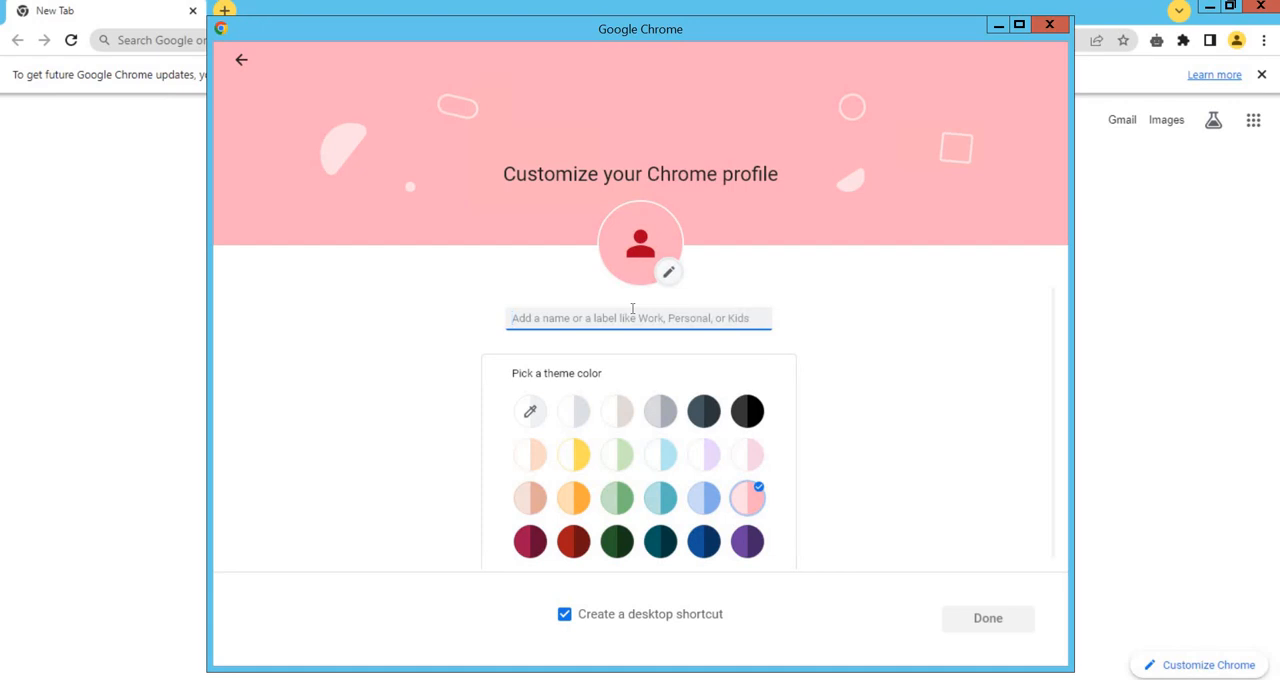
Name the new profile Chrome, give it the light teal theme color, and finish creating it with its desktop shortcut
{"action": "type", "text": "CHorme"}
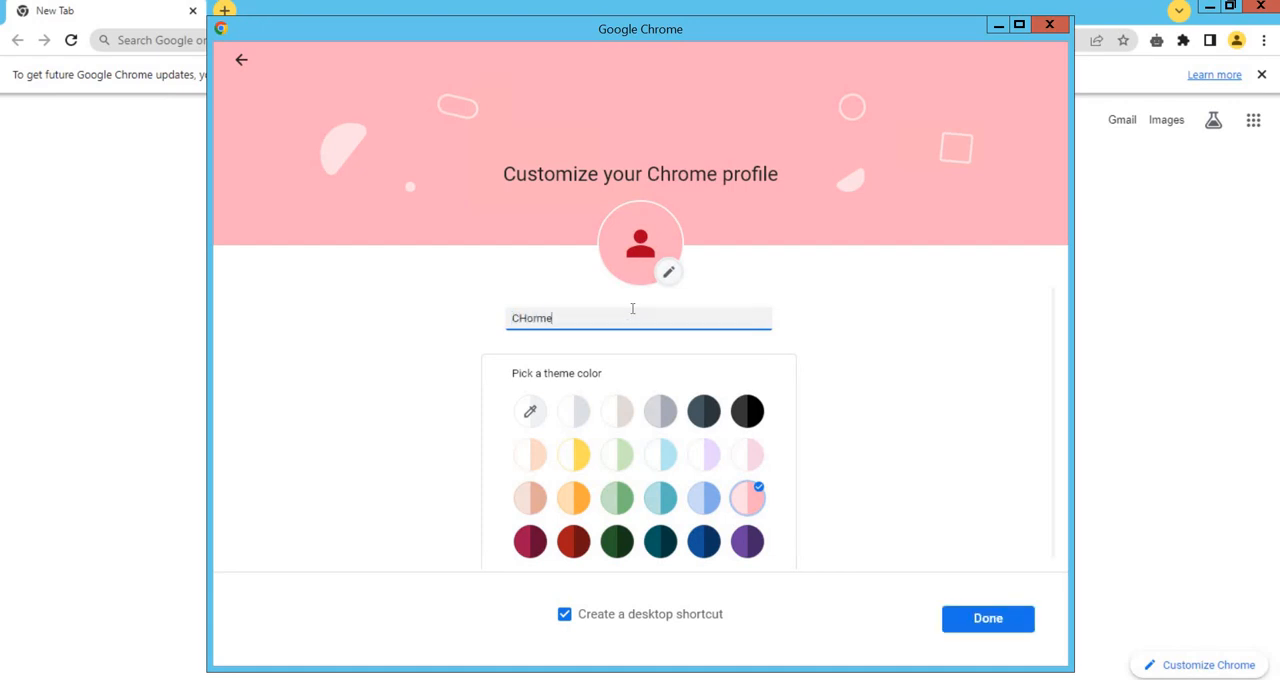
{"action": "key", "text": "BackSpace"}
{"action": "key", "text": "BackSpace"}
{"action": "key", "text": "BackSpace"}
{"action": "key", "text": "BackSpace"}
{"action": "key", "text": "BackSpace"}
{"action": "type", "text": "ho"}
{"action": "key", "text": "BackSpace"}
{"action": "key", "text": "BackSpace"}
{"action": "key", "text": "BackSpace"}
{"action": "type", "text": "CH"}
{"action": "key", "text": "BackSpace"}
{"action": "type", "text": "hrome"}
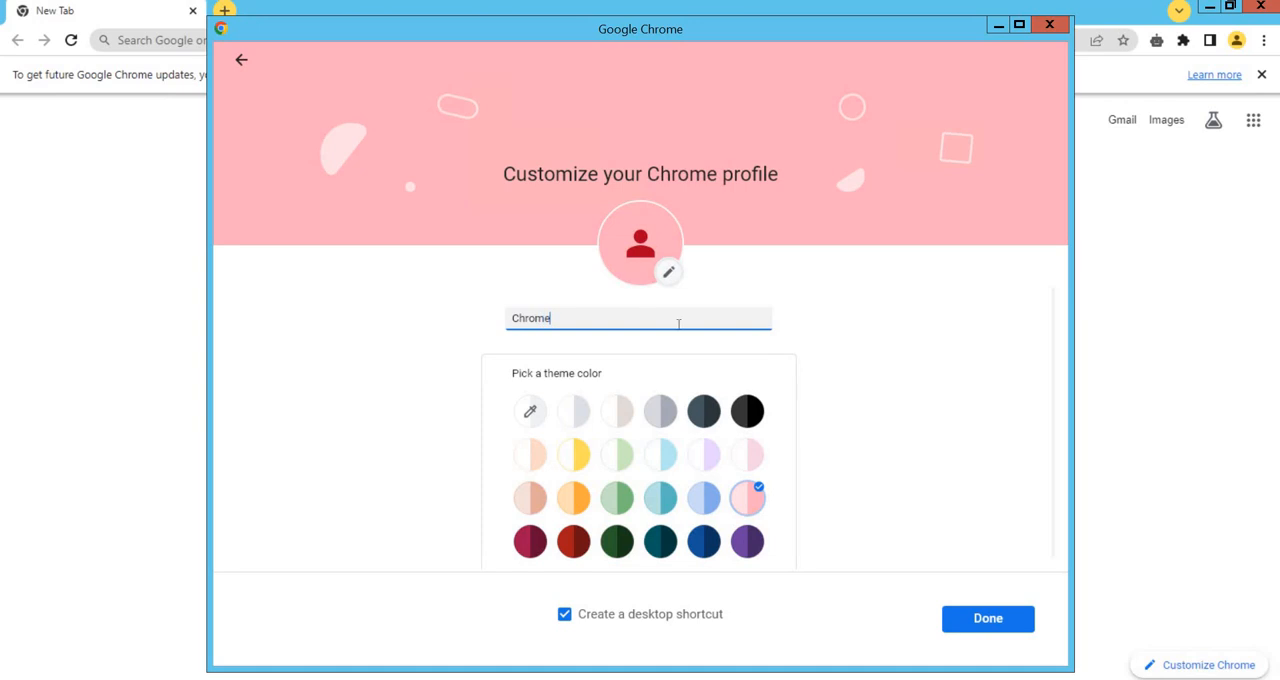
{"action": "left_click", "coordinate": [672, 496]}
{"action": "left_click", "coordinate": [1005, 630]}
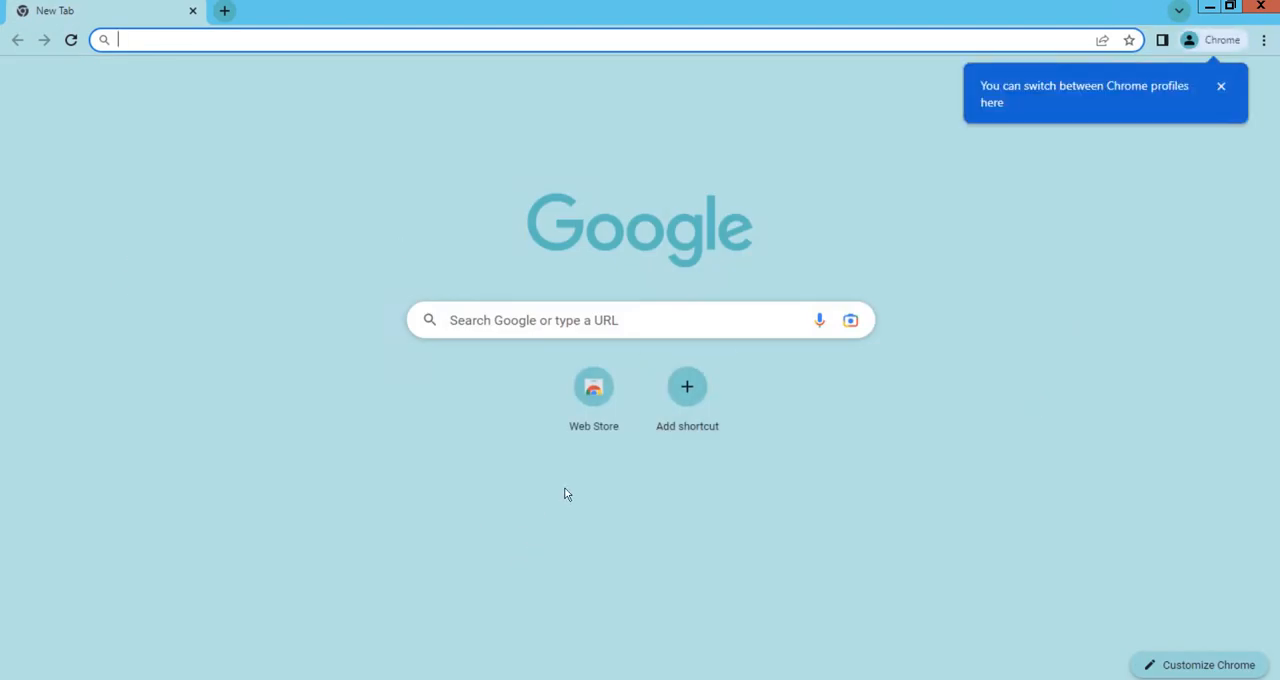
{"action": "left_click", "coordinate": [1221, 88]}
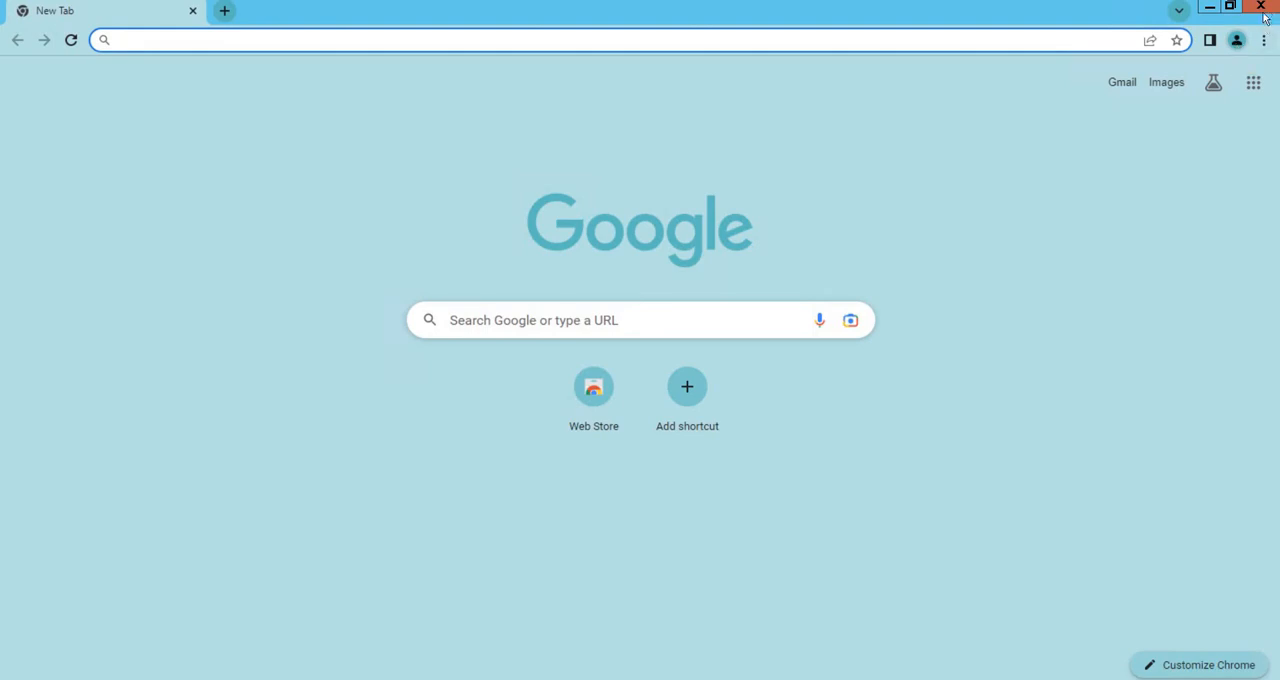
Close both Chrome windows and quit Internet Explorer, closing all its tabs
{"action": "left_click", "coordinate": [1262, 8]}
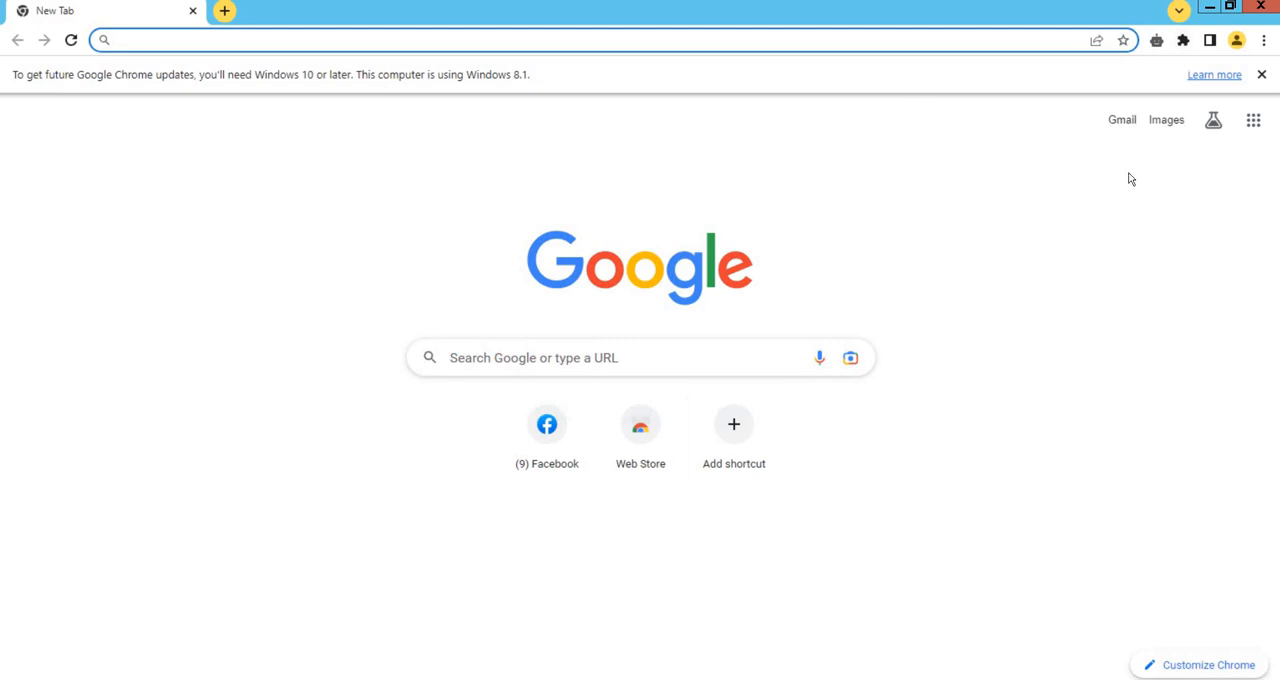
{"action": "left_click", "coordinate": [1252, 18]}
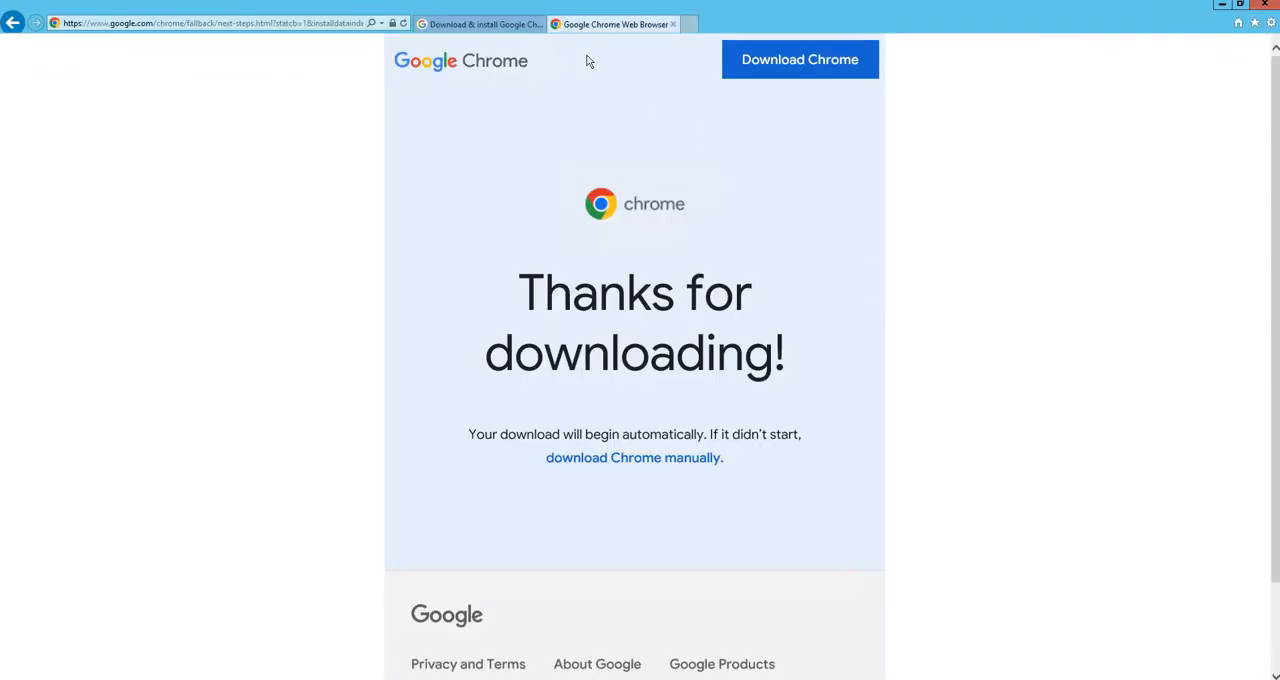
{"action": "left_click", "coordinate": [1265, 5]}
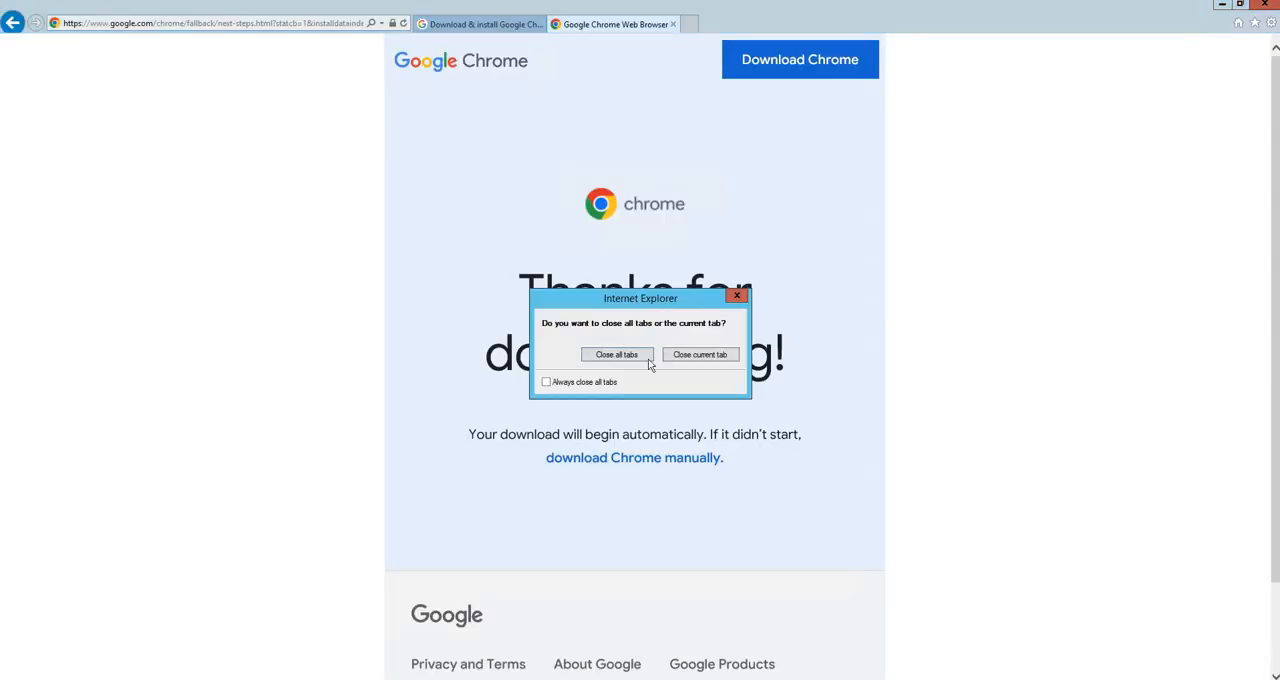
{"action": "left_click", "coordinate": [617, 355]}
{"action": "right_click", "coordinate": [580, 204]}
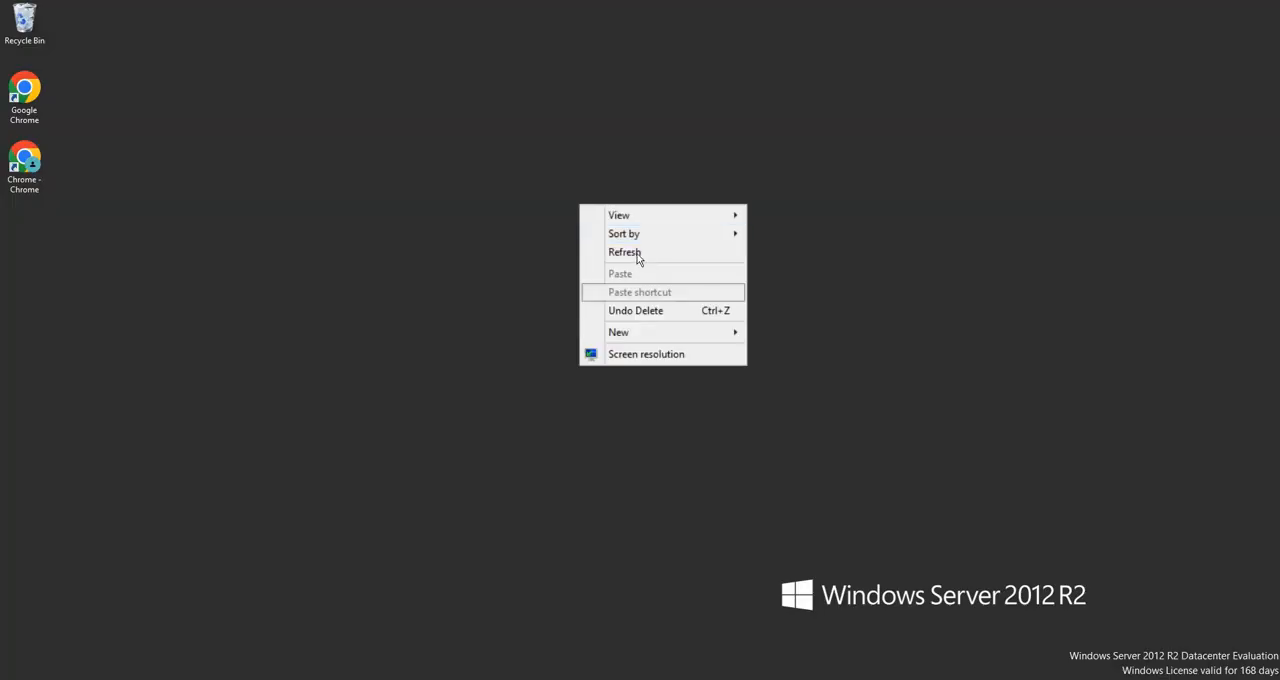
{"action": "left_click", "coordinate": [640, 251]}
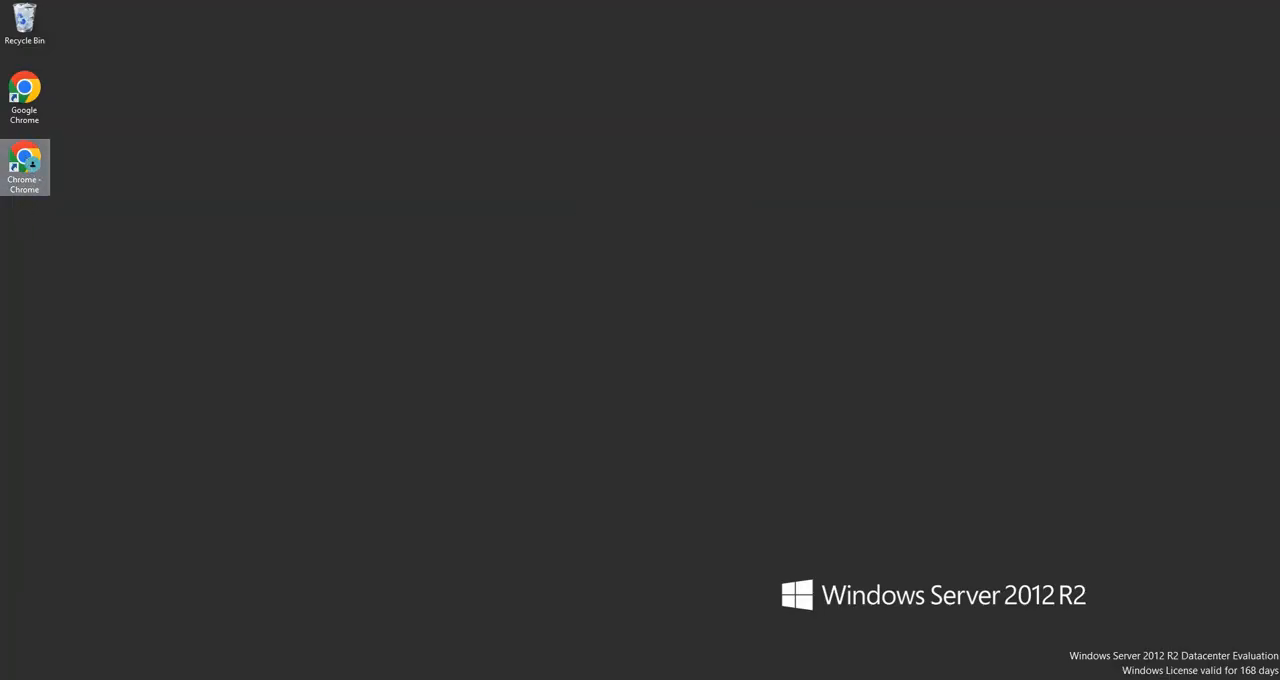
{"action": "right_click", "coordinate": [285, 131]}
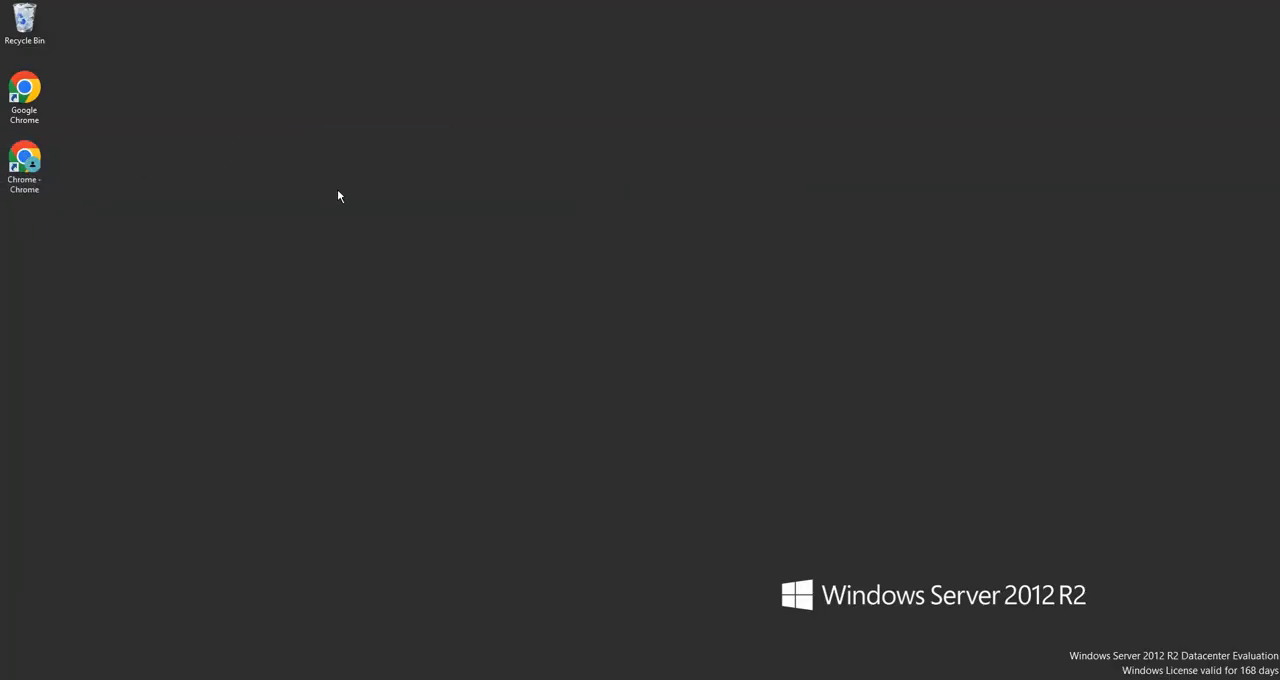
{"action": "left_click", "coordinate": [343, 184]}
{"action": "left_click", "coordinate": [9, 178]}
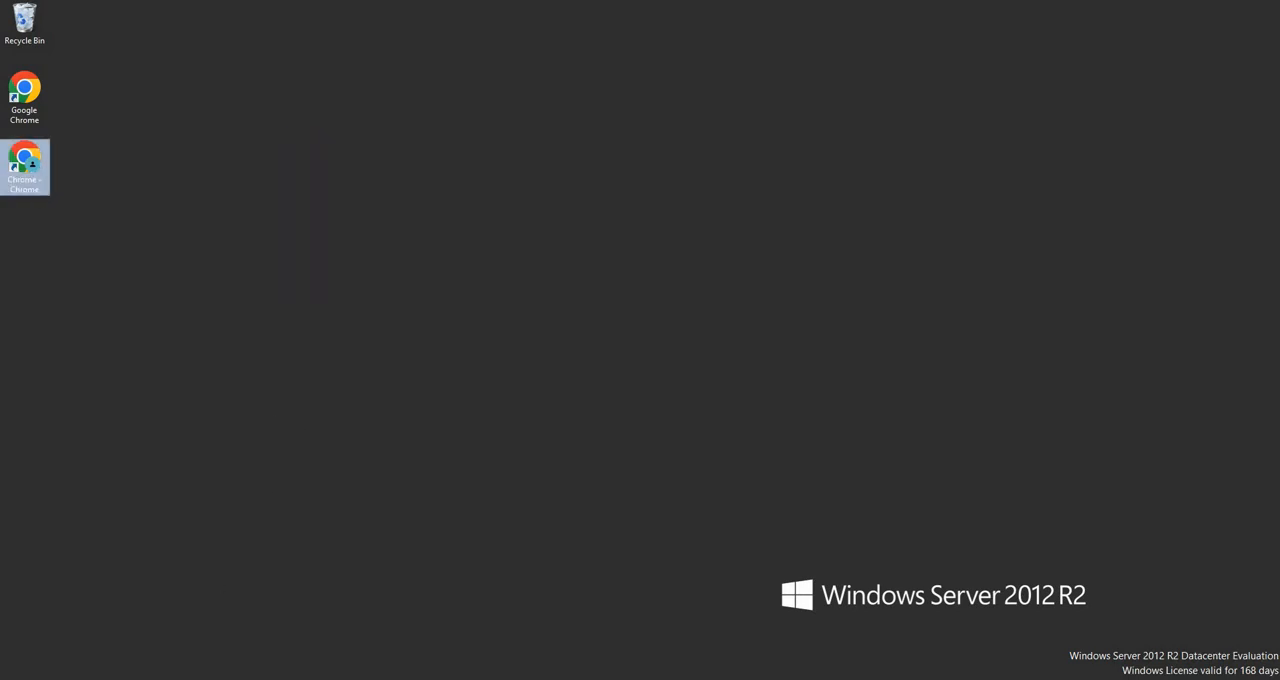
Open Control Panel from the Start screen and bring up its list of programs to uninstall
{"action": "left_click", "coordinate": [28, 678]}
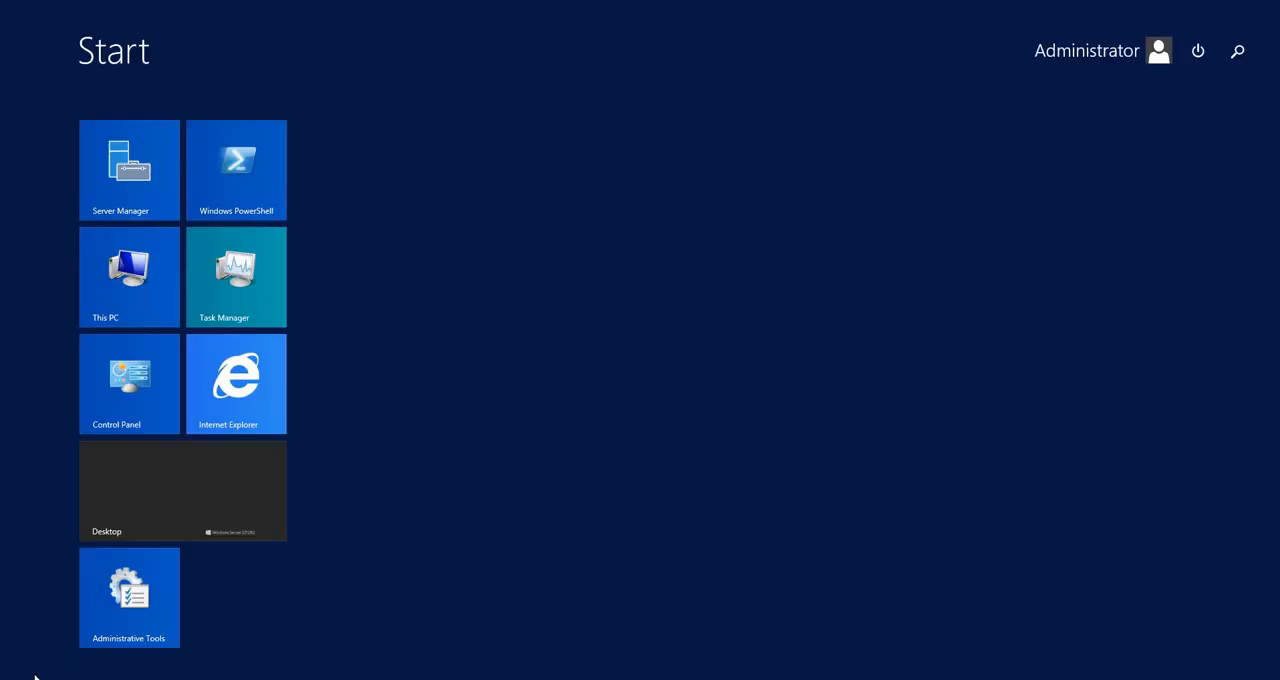
{"action": "left_click", "coordinate": [110, 407]}
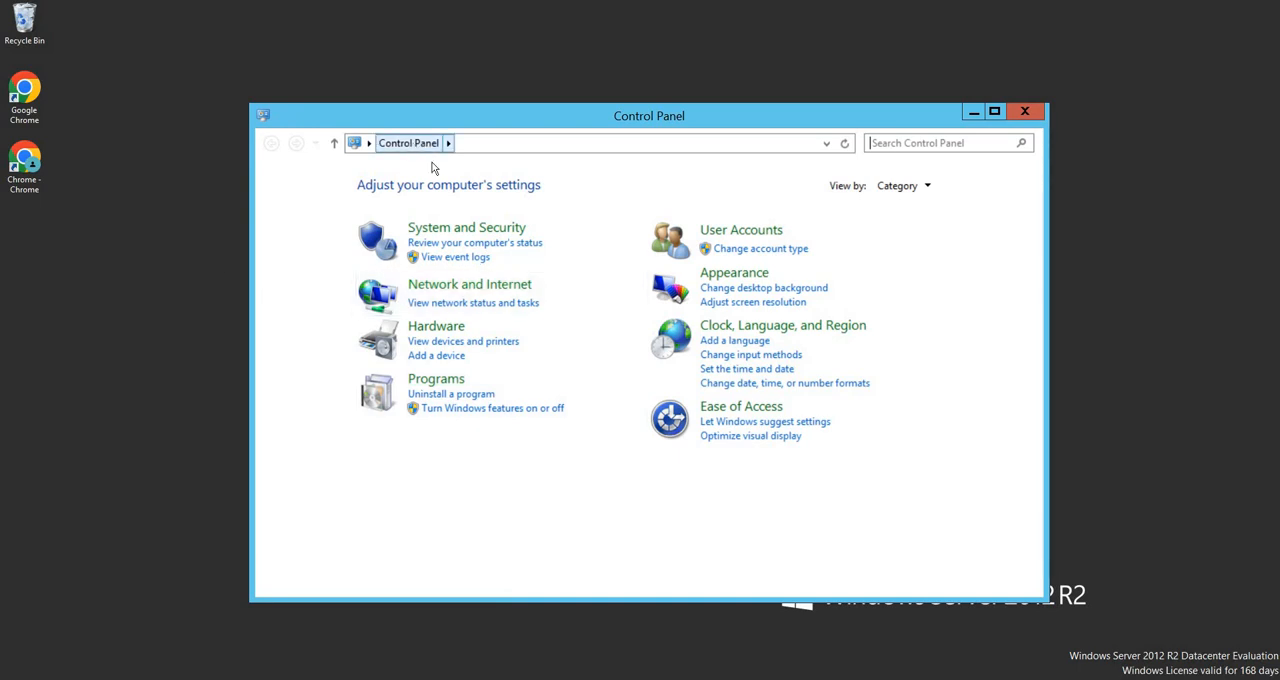
{"action": "left_click", "coordinate": [451, 394]}
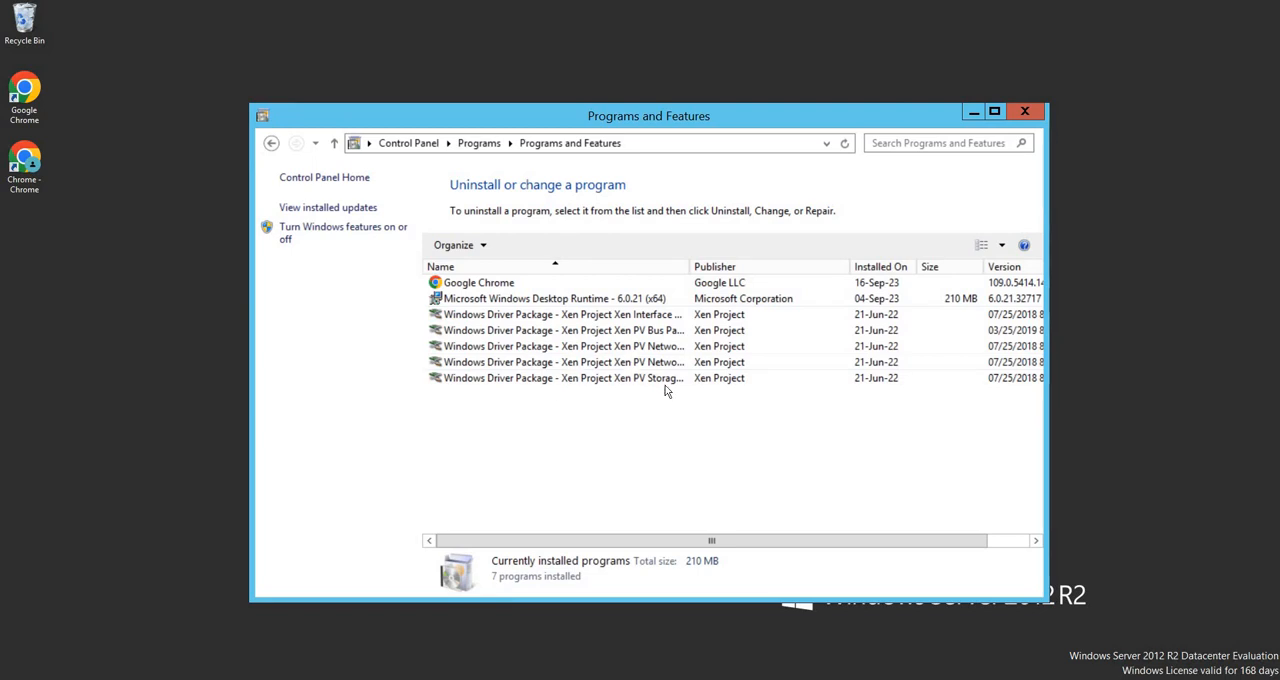
Bring up the Uninstall option for Google Chrome, dismiss it without uninstalling, and close Programs and Features
{"action": "left_click", "coordinate": [481, 285]}
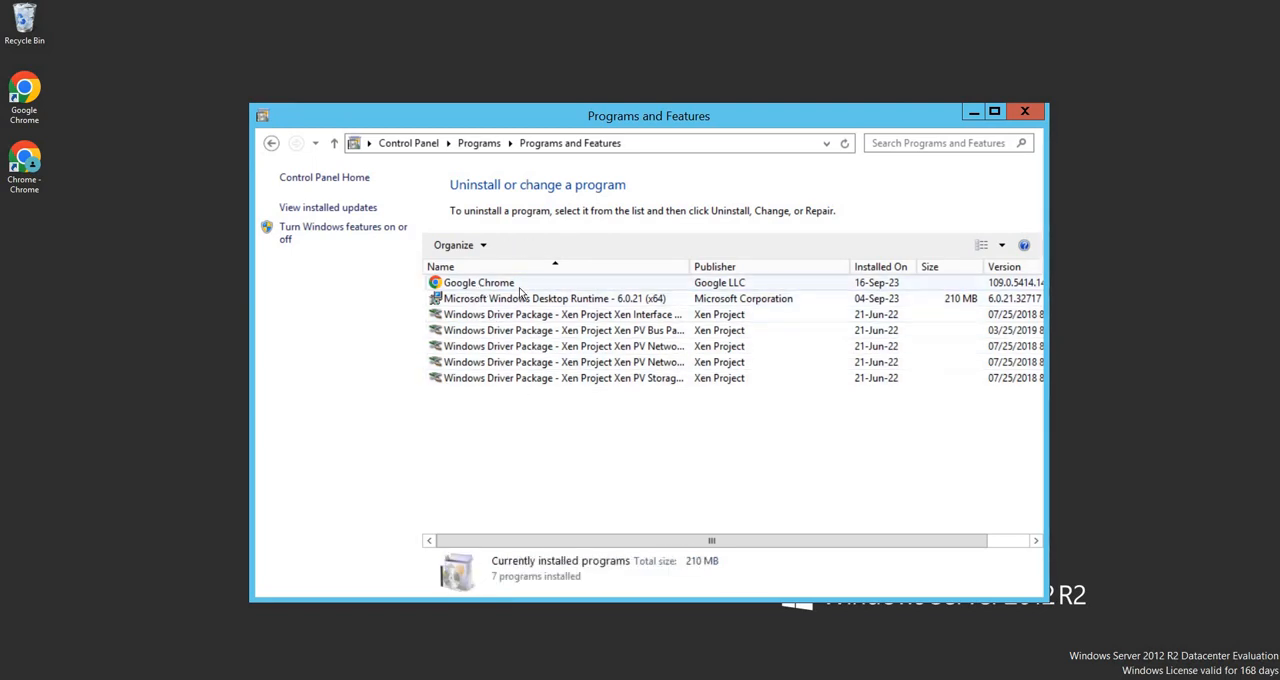
{"action": "left_click", "coordinate": [519, 288]}
{"action": "right_click", "coordinate": [519, 289]}
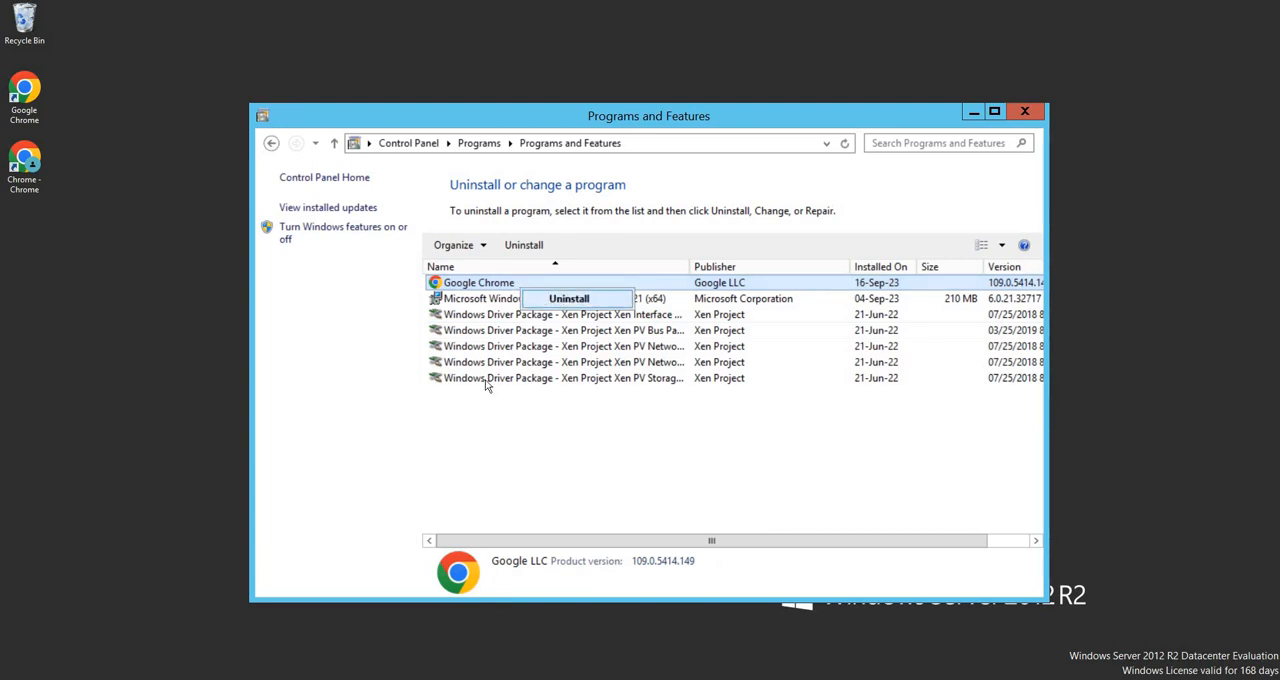
{"action": "left_click", "coordinate": [474, 418]}
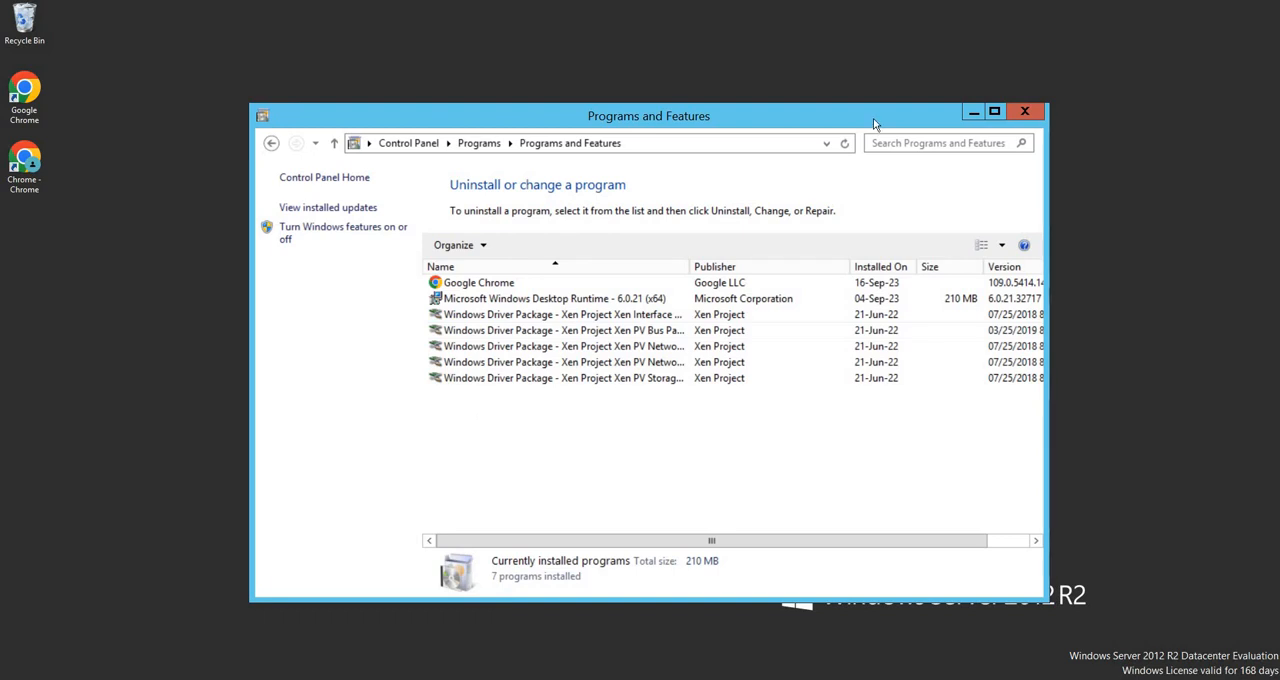
{"action": "left_click", "coordinate": [1024, 111]}
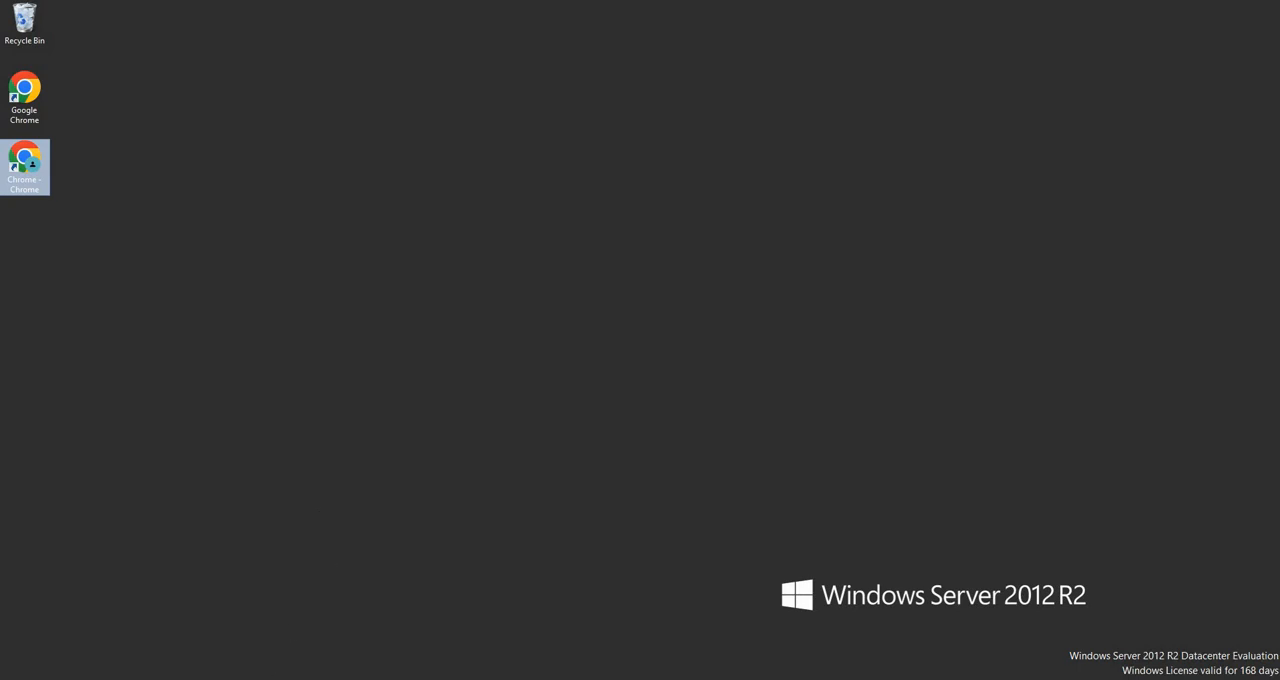
Open Control Panel from the Start screen, view the Network and Sharing Center, and return to Network and Internet
{"action": "key", "text": "super"}
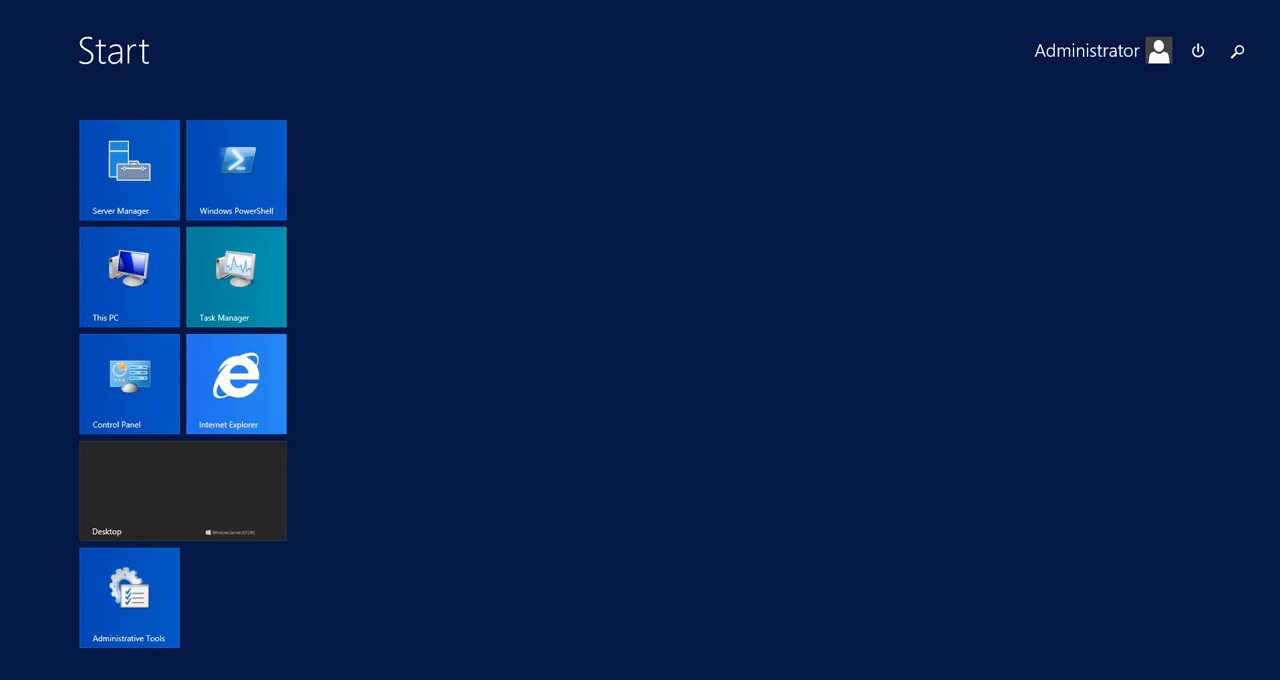
{"action": "left_click", "coordinate": [128, 388]}
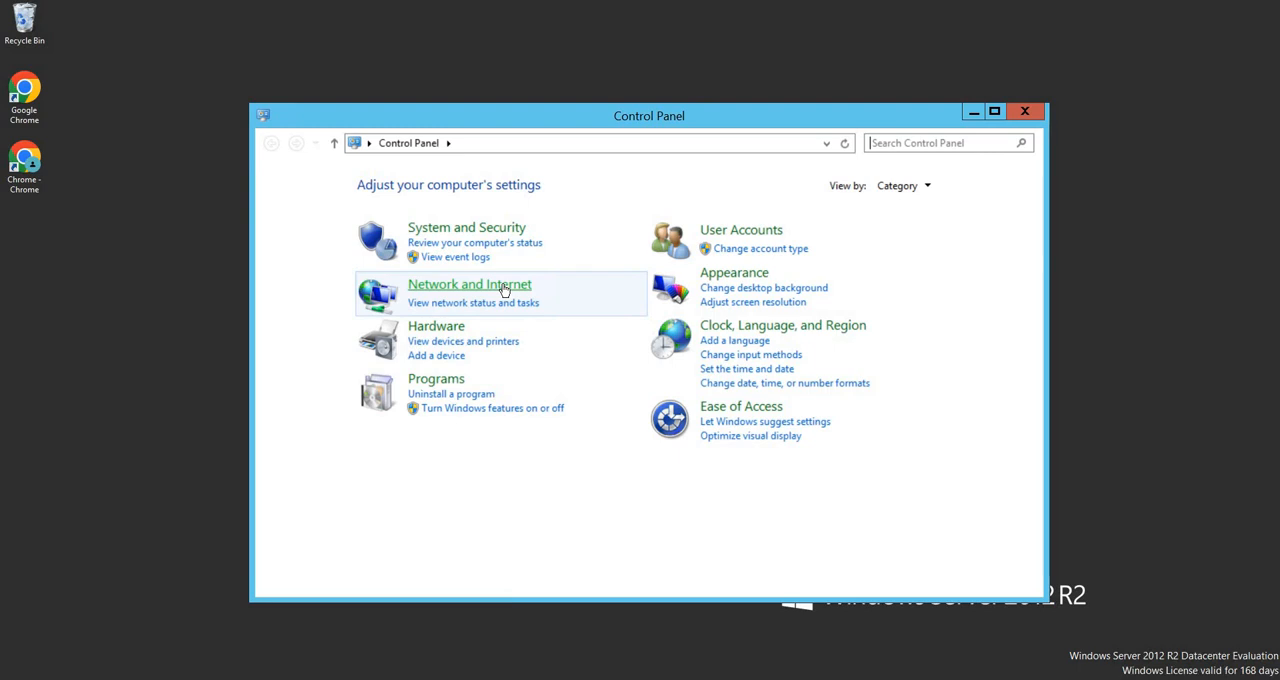
{"action": "left_click", "coordinate": [504, 289]}
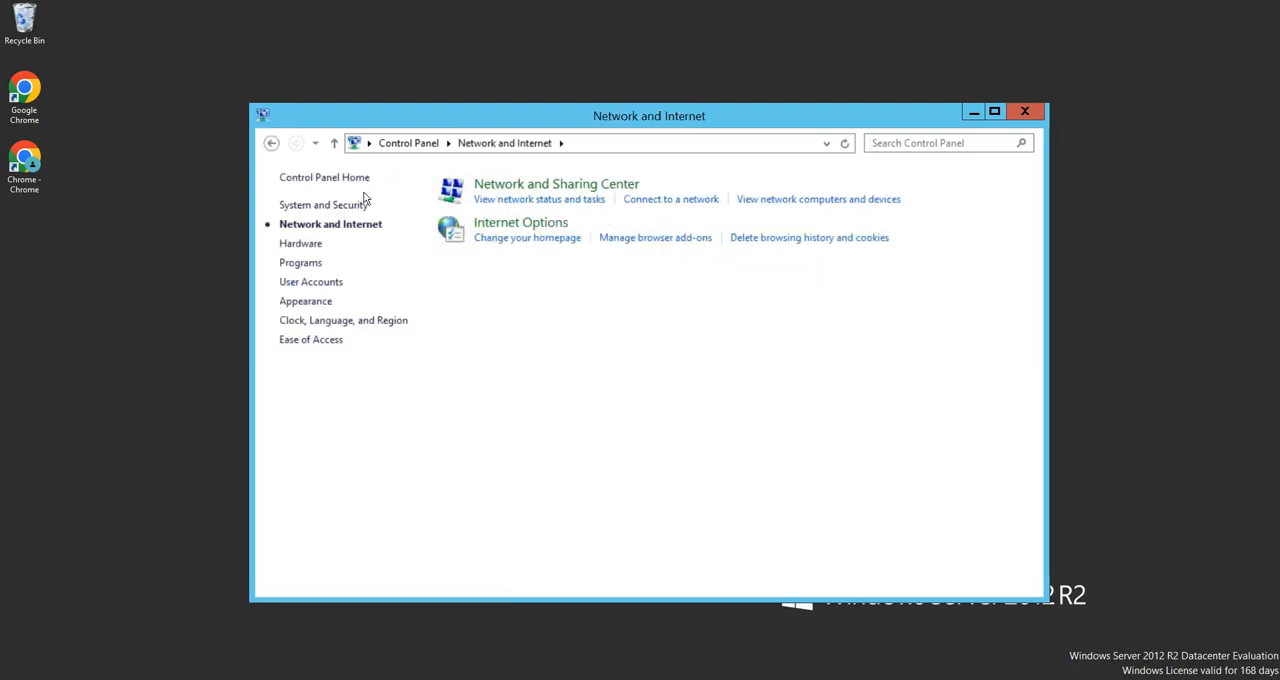
{"action": "left_click", "coordinate": [270, 143]}
{"action": "left_click", "coordinate": [442, 288]}
{"action": "left_click", "coordinate": [547, 189]}
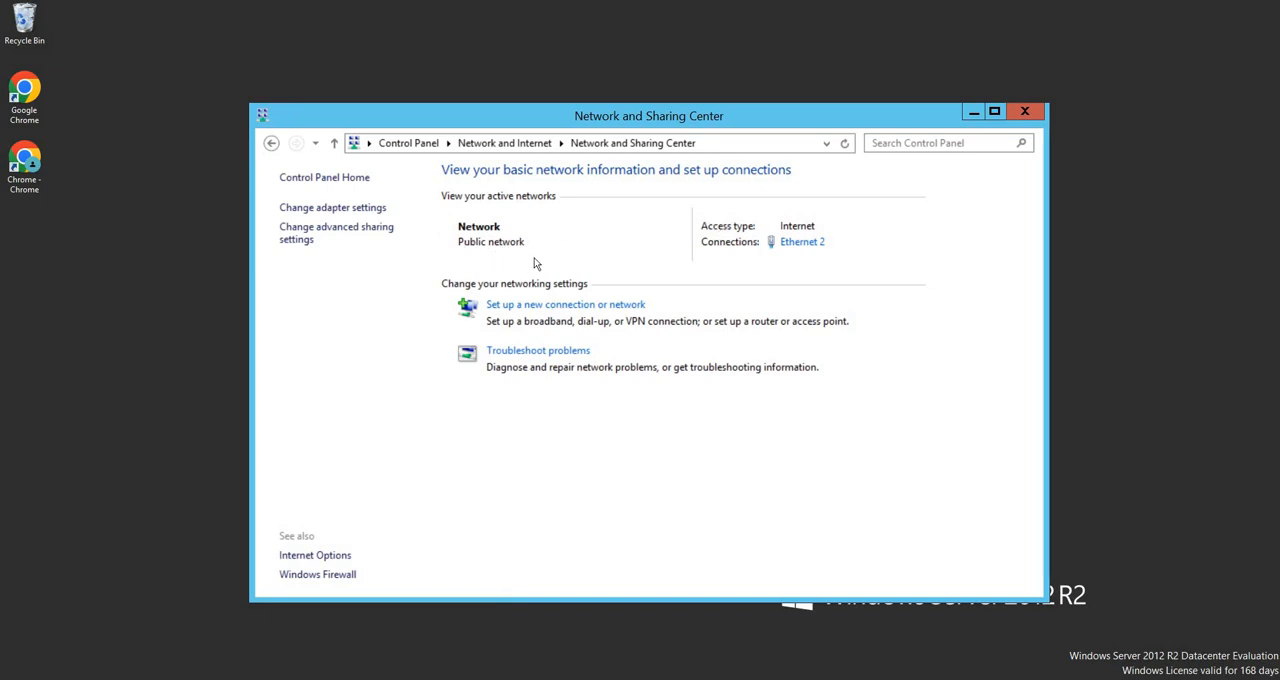
{"action": "left_click", "coordinate": [271, 144]}
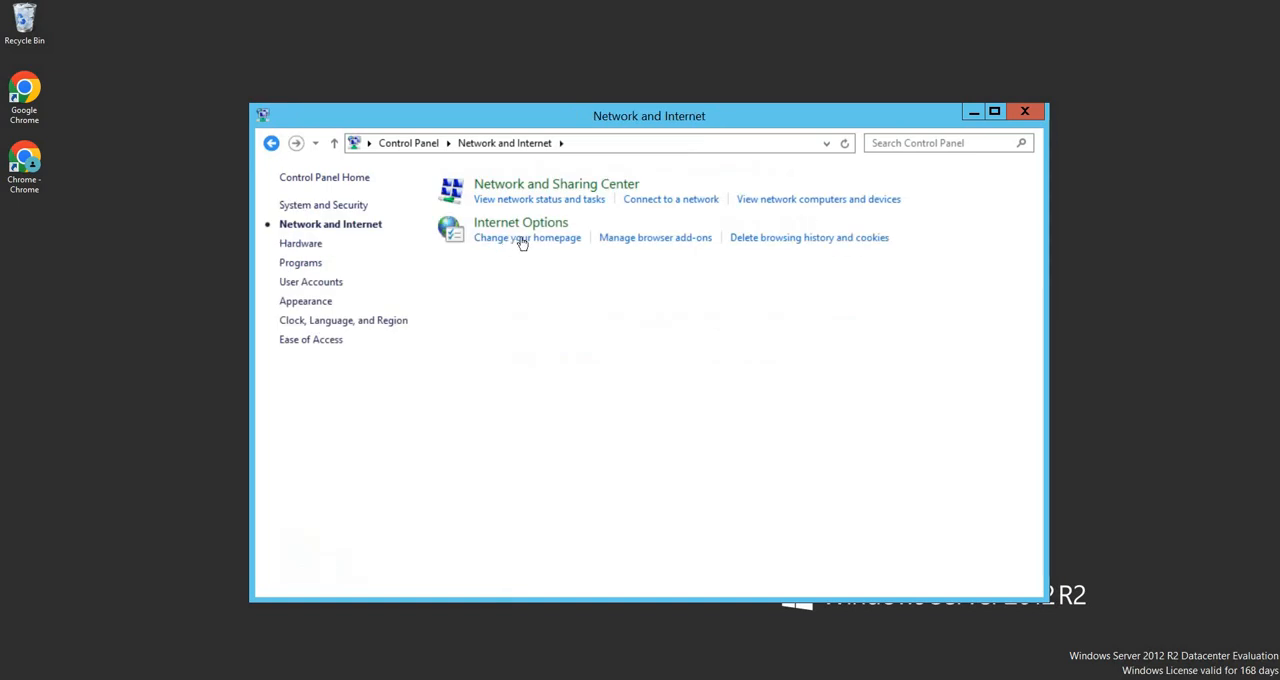
Open Internet Options and bring up the Local Area Network (LAN) settings of its connections
{"action": "left_click", "coordinate": [530, 226]}
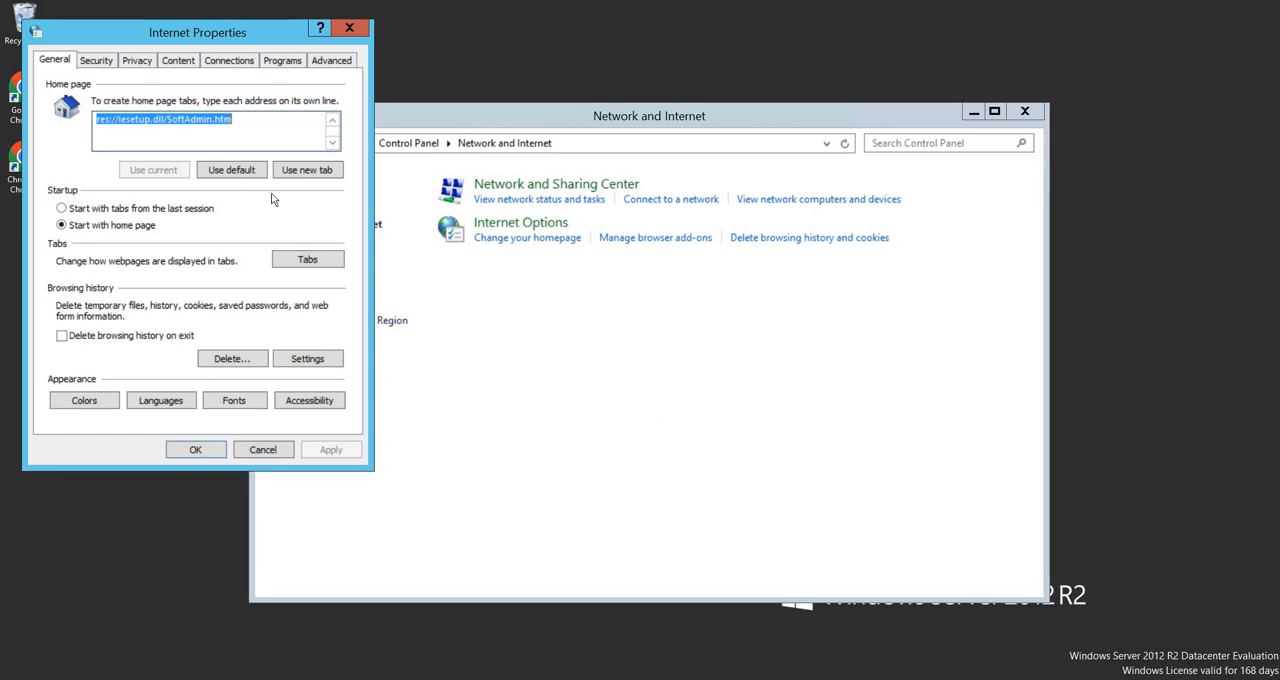
{"action": "left_click", "coordinate": [350, 28]}
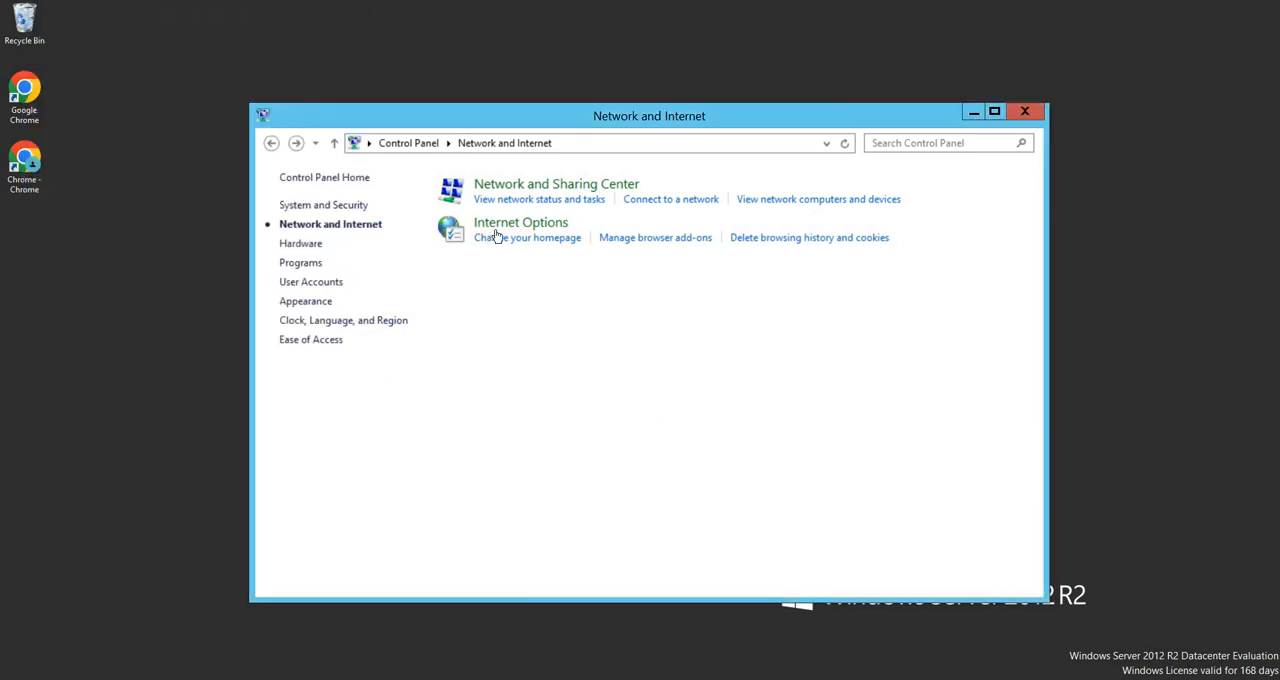
{"action": "left_click", "coordinate": [502, 226]}
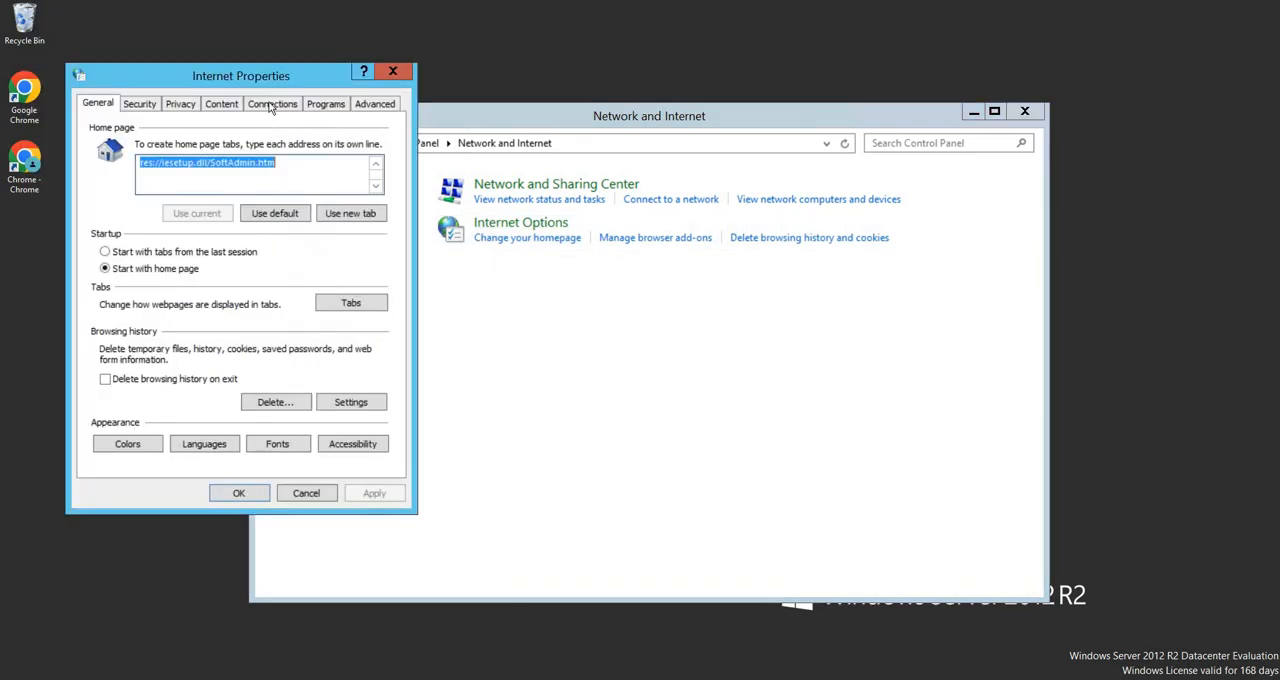
{"action": "left_click", "coordinate": [271, 106]}
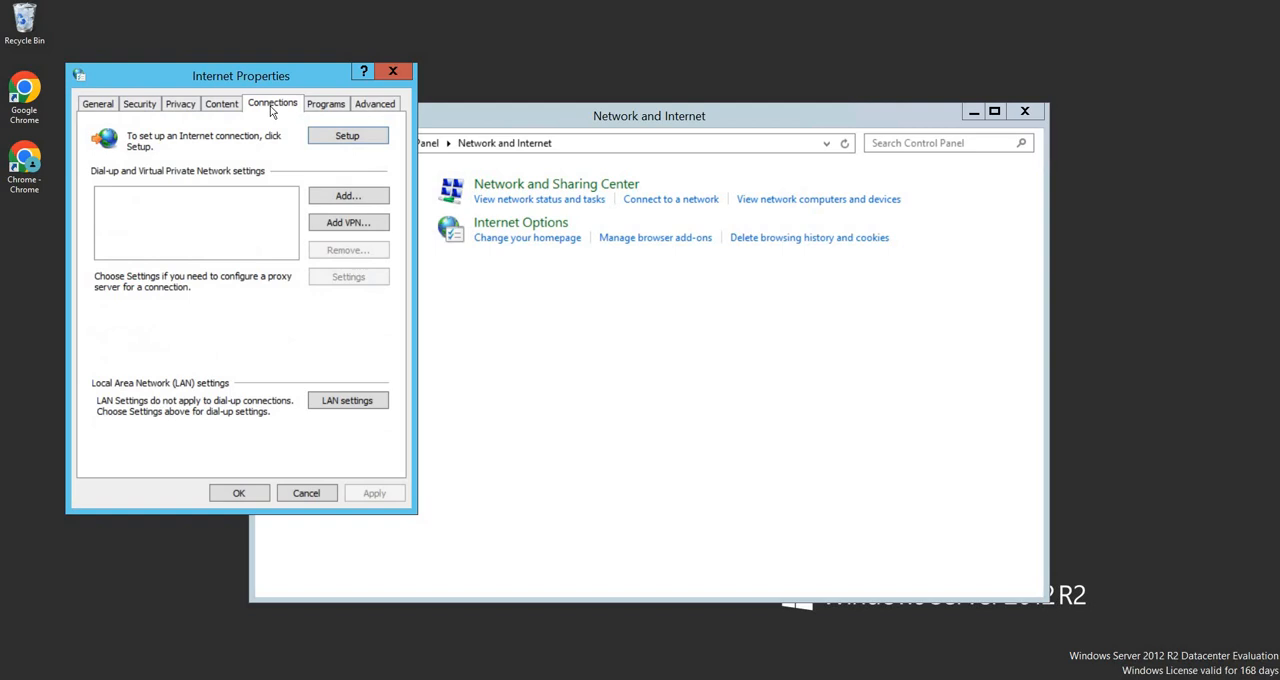
{"action": "left_click", "coordinate": [360, 403]}
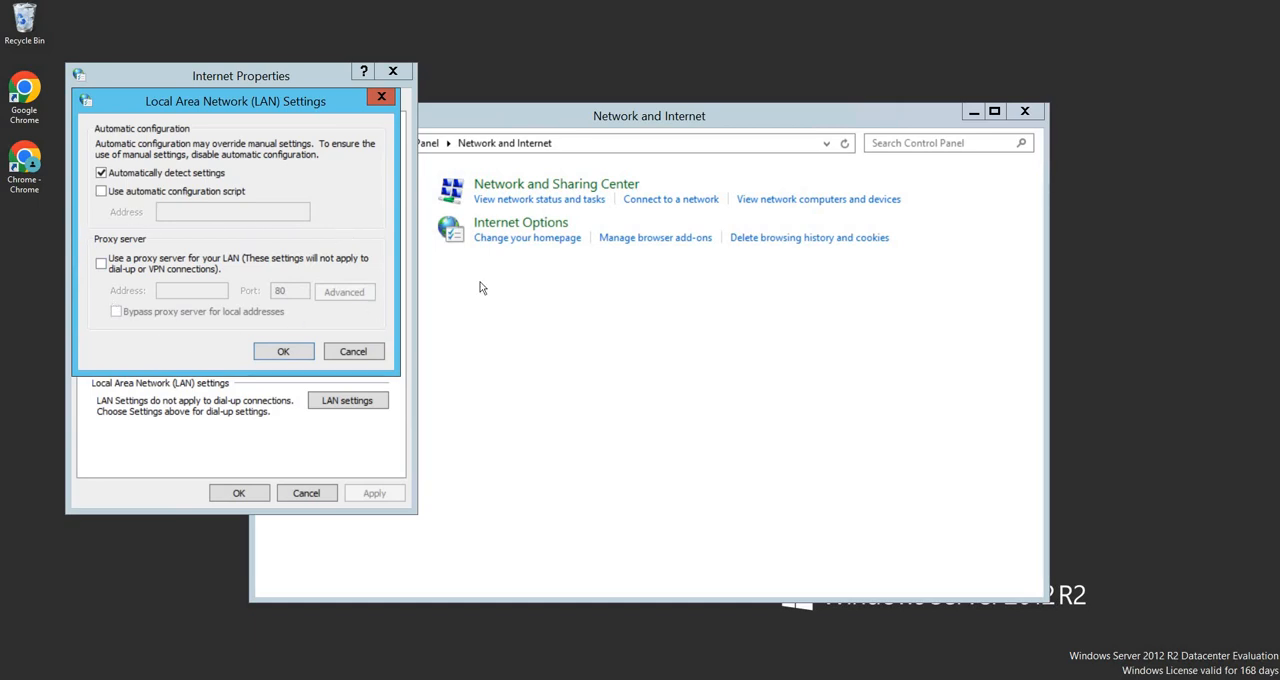
Enable a proxy server for the LAN and, in its advanced settings, switch using the same proxy for all protocols on and off again
{"action": "left_click", "coordinate": [100, 264]}
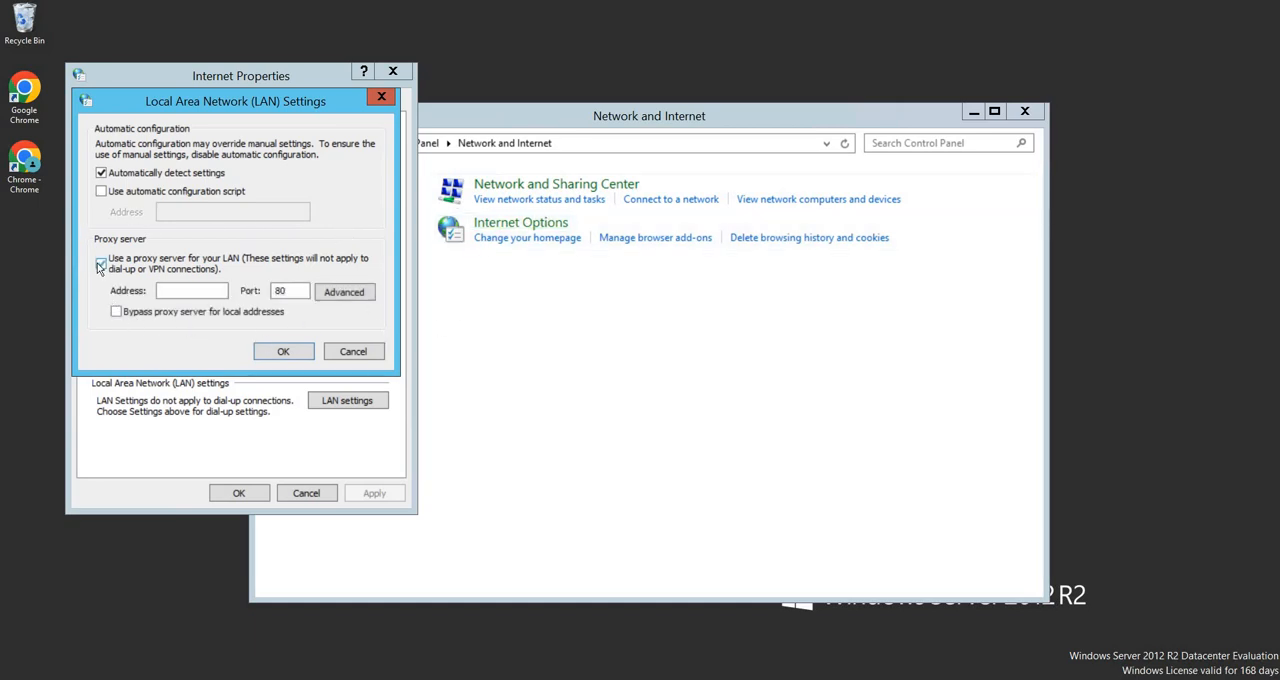
{"action": "left_click", "coordinate": [355, 299]}
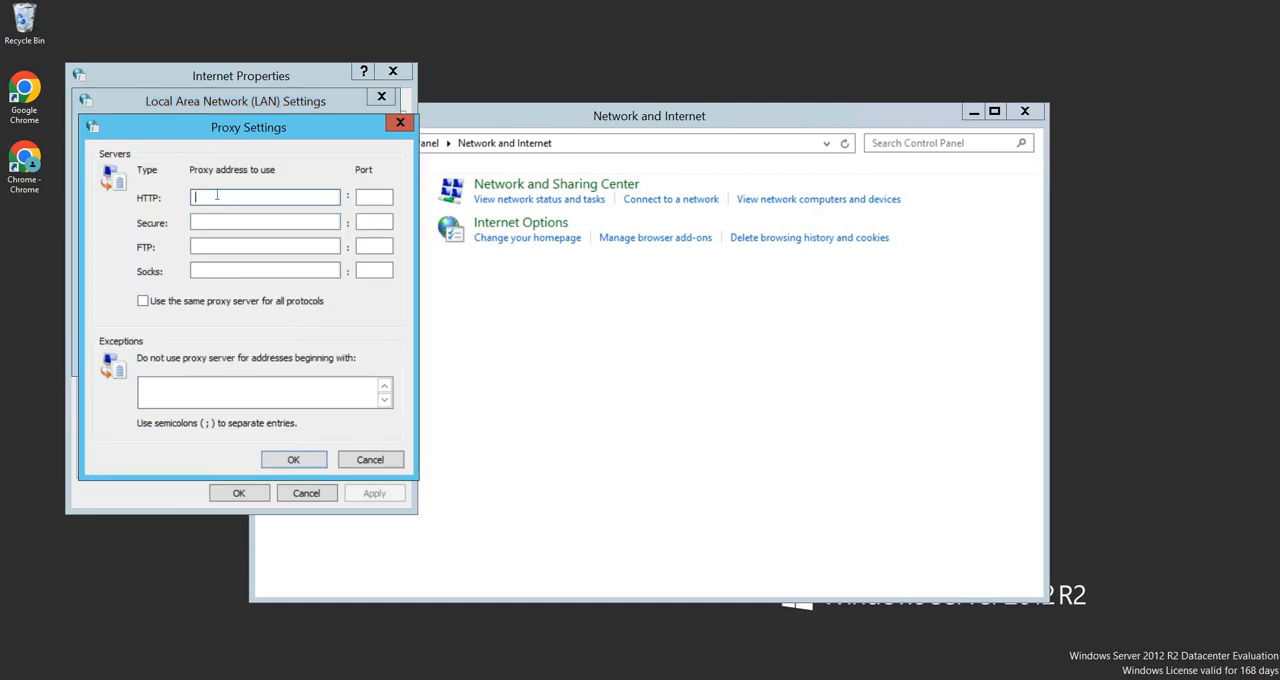
{"action": "left_click", "coordinate": [382, 197]}
{"action": "left_click", "coordinate": [146, 301]}
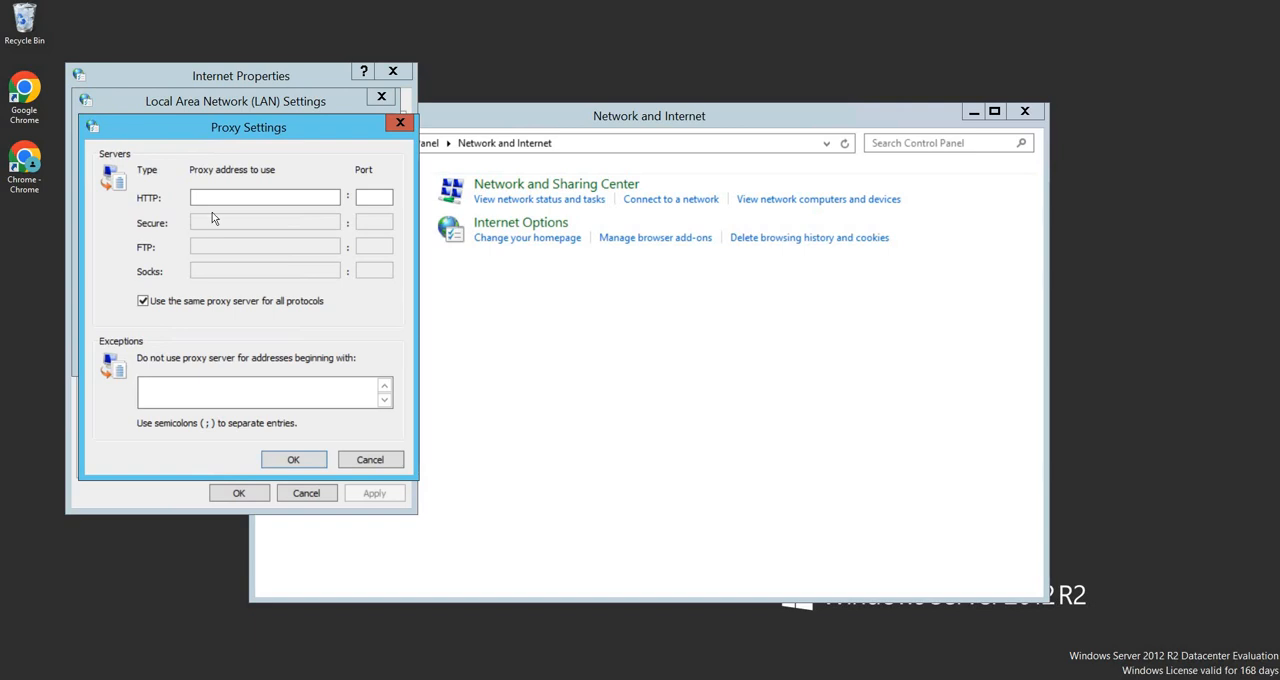
{"action": "left_click", "coordinate": [142, 301]}
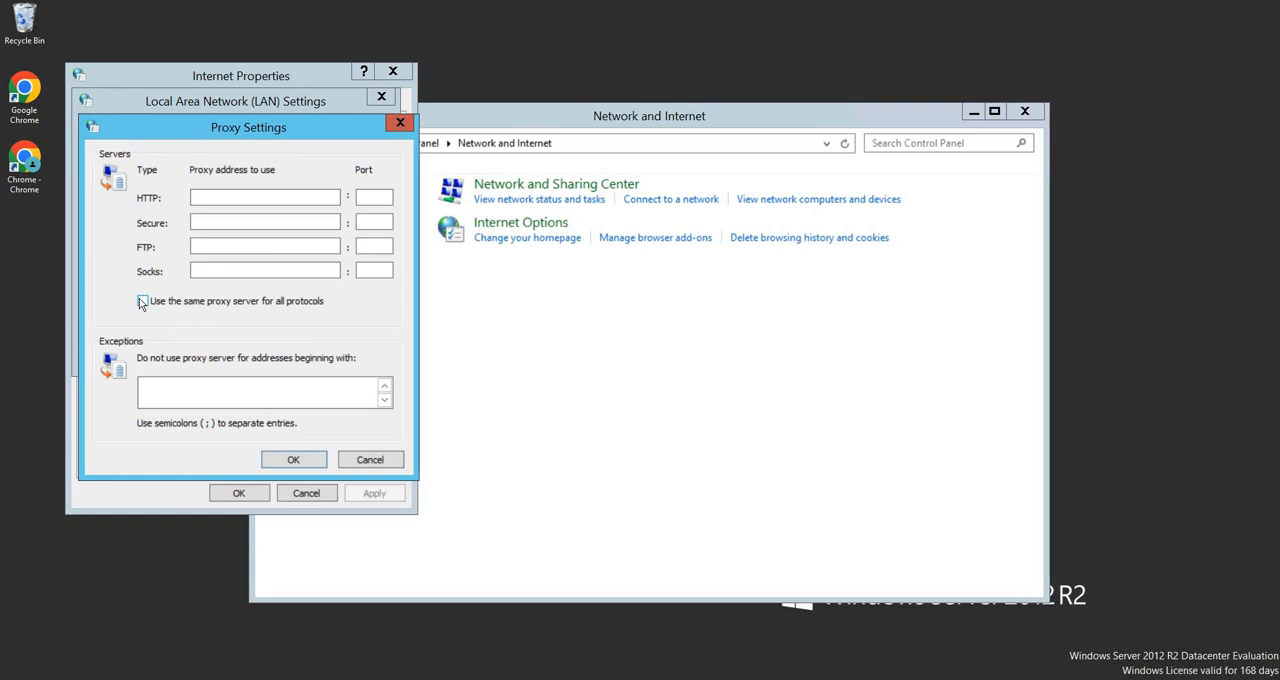
Try to save the advanced proxy settings with blank addresses, then cancel out of them
{"action": "left_click", "coordinate": [293, 460]}
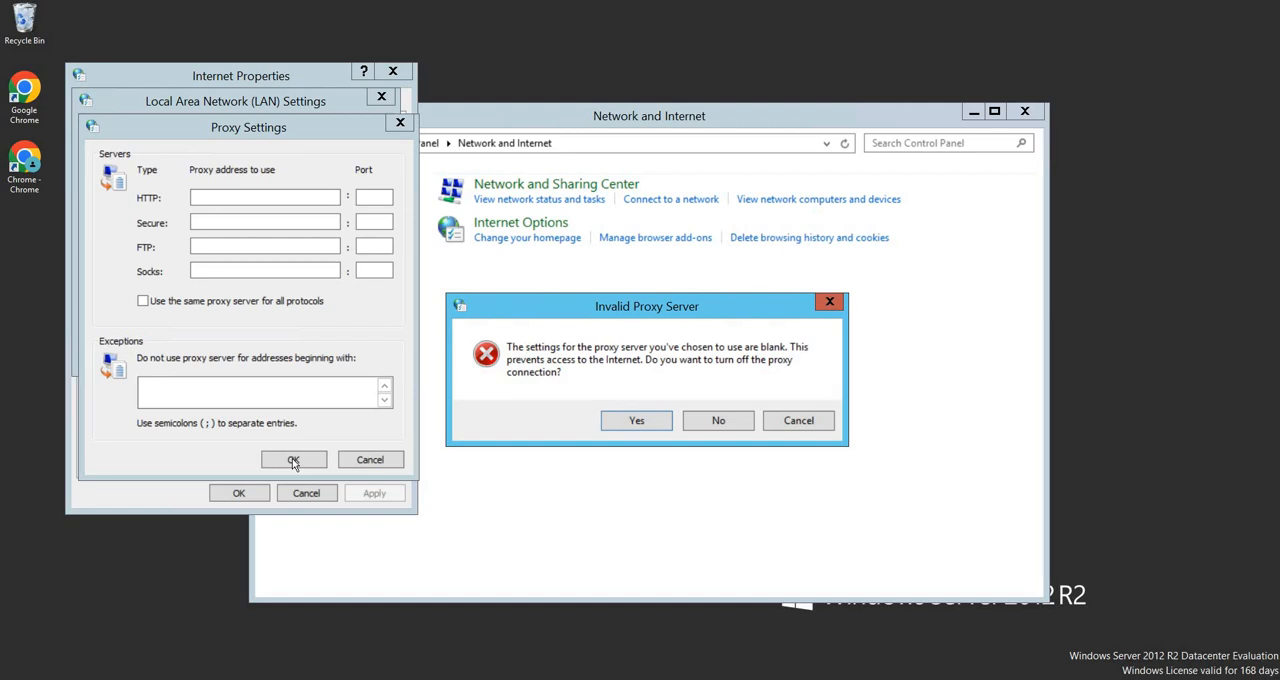
{"action": "left_click", "coordinate": [797, 421]}
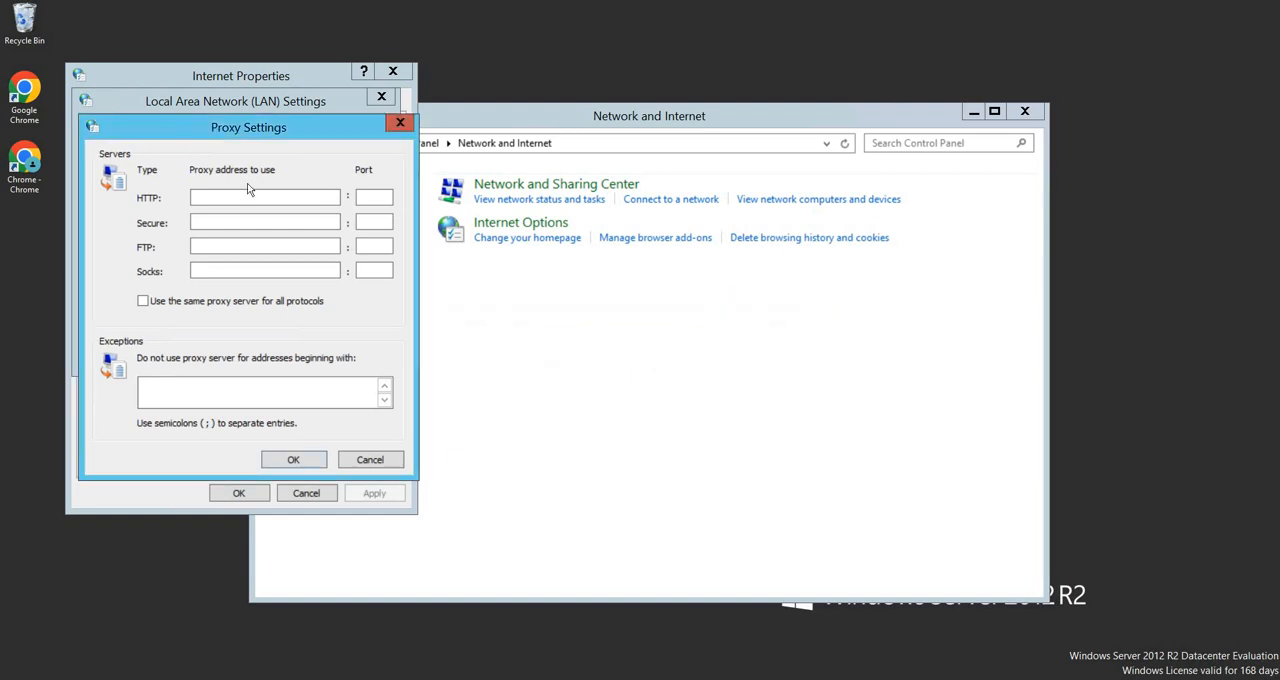
{"action": "left_click", "coordinate": [293, 459]}
{"action": "left_click", "coordinate": [797, 421]}
{"action": "left_click", "coordinate": [369, 460]}
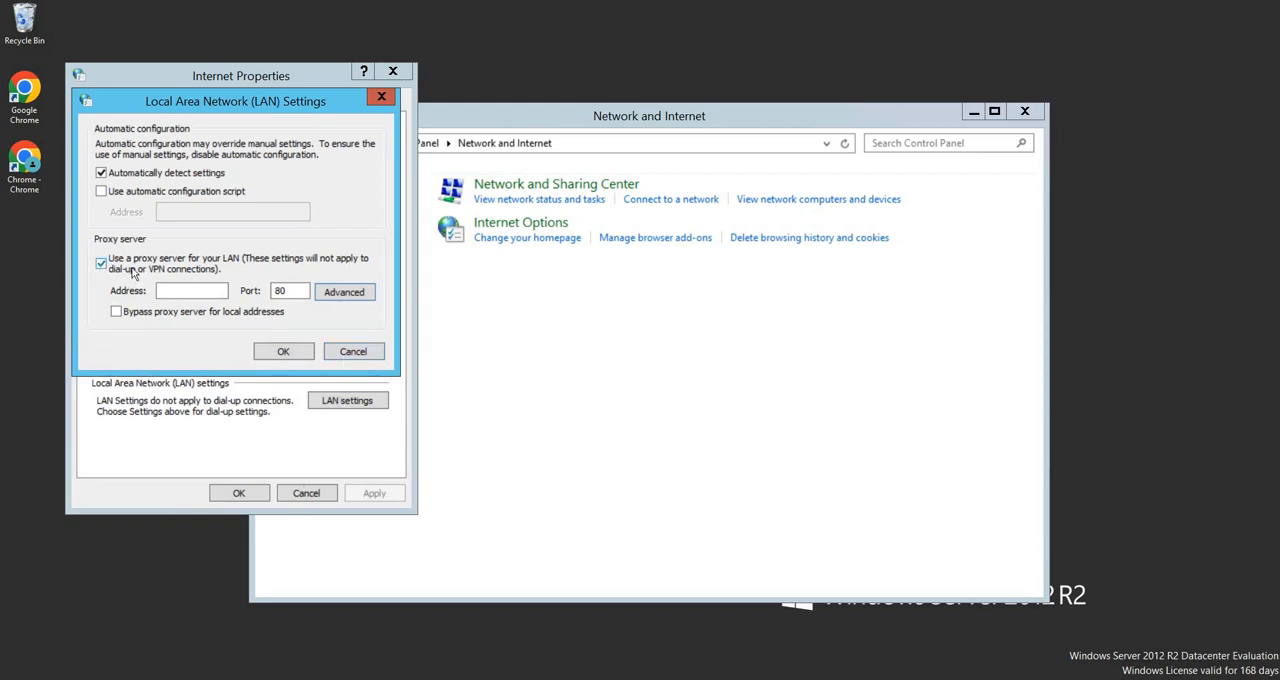
Turn off the proxy server for the LAN and confirm both the LAN settings and Internet Properties
{"action": "left_click", "coordinate": [101, 263]}
{"action": "left_click", "coordinate": [101, 264]}
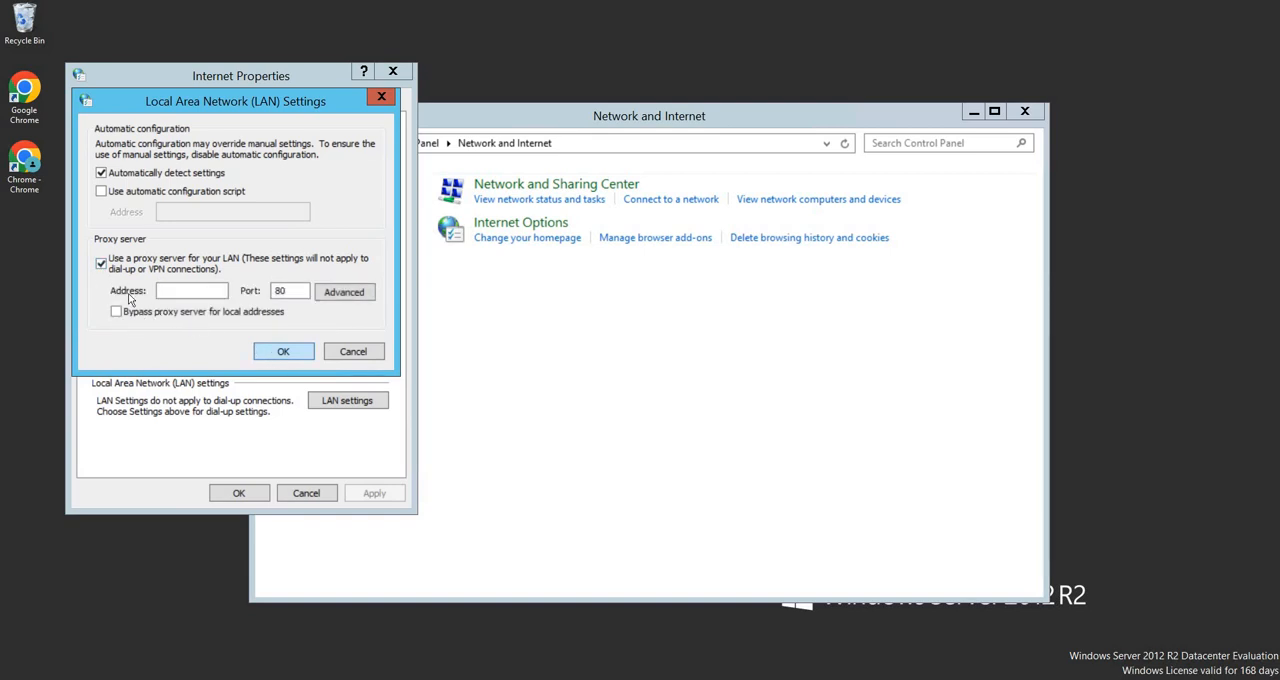
{"action": "left_click", "coordinate": [101, 263]}
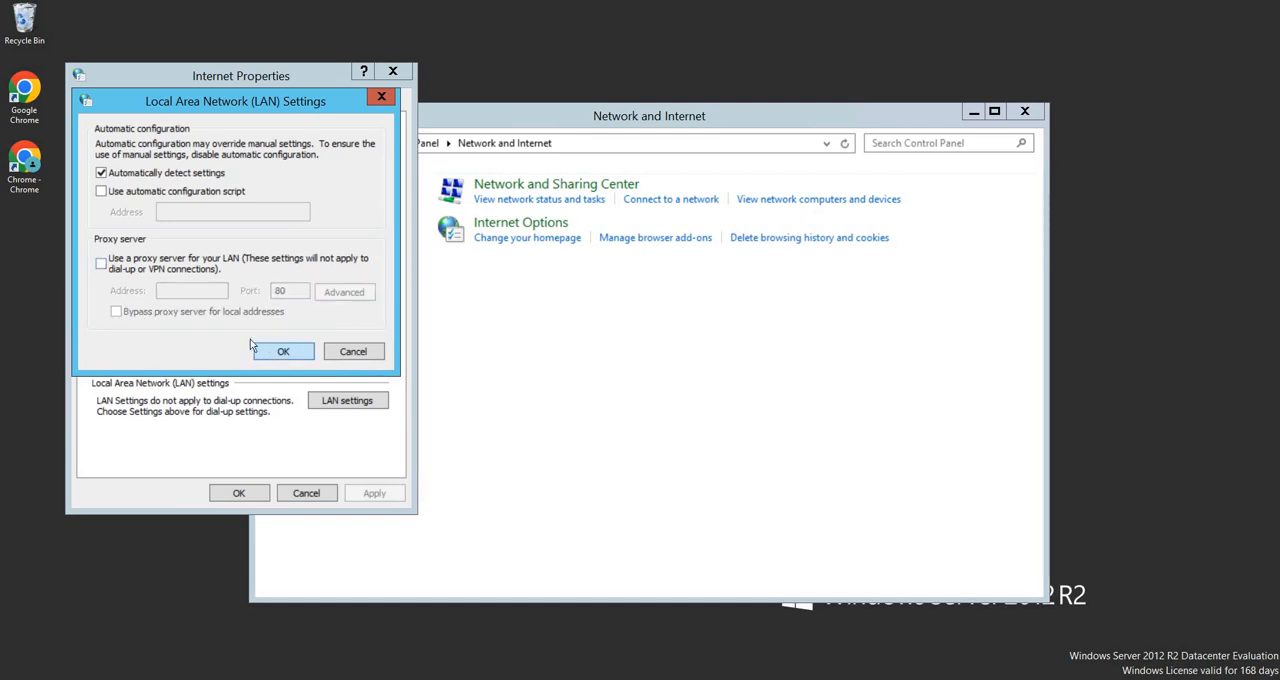
{"action": "left_click", "coordinate": [283, 351]}
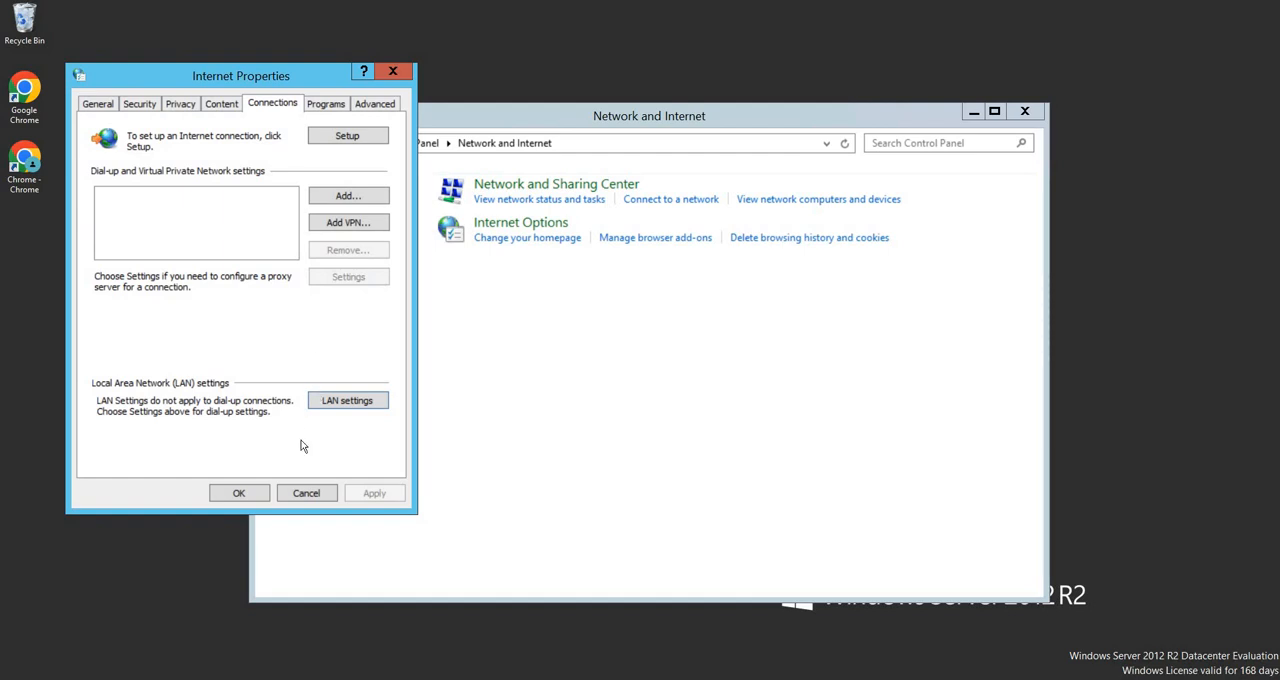
{"action": "left_click", "coordinate": [241, 493]}
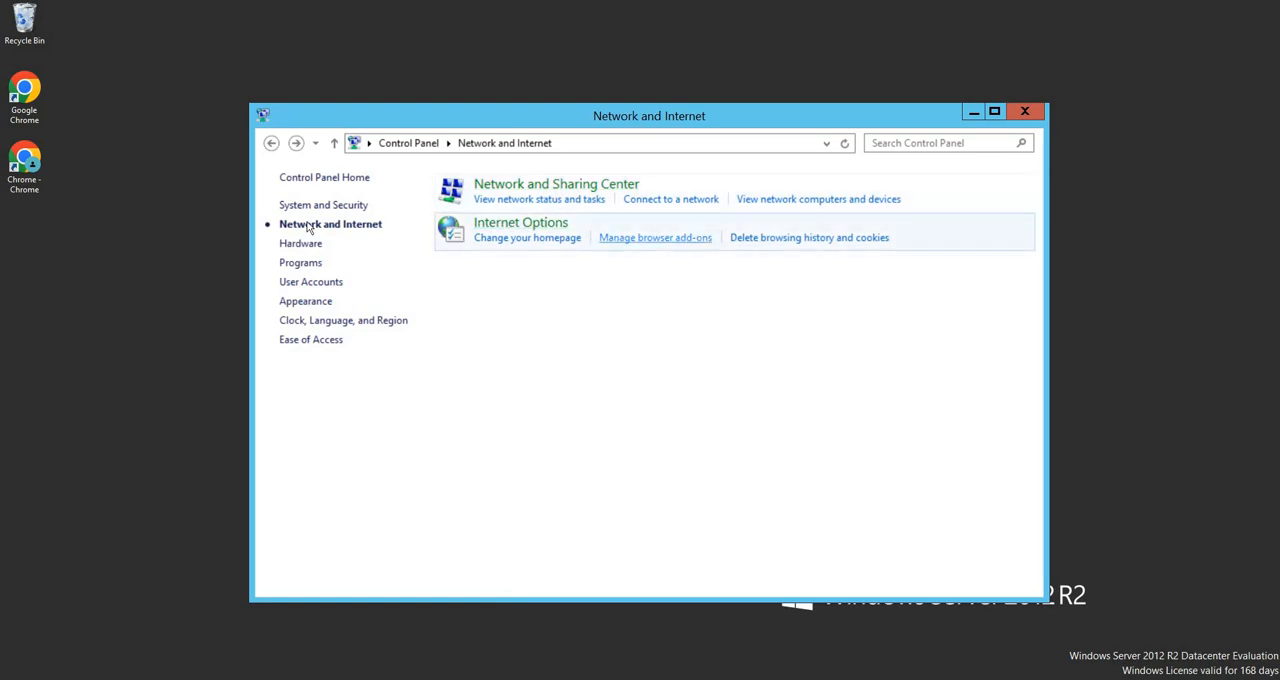
Return to the Control Panel home and open Date and Time from the Clock, Language, and Region category
{"action": "left_click", "coordinate": [268, 143]}
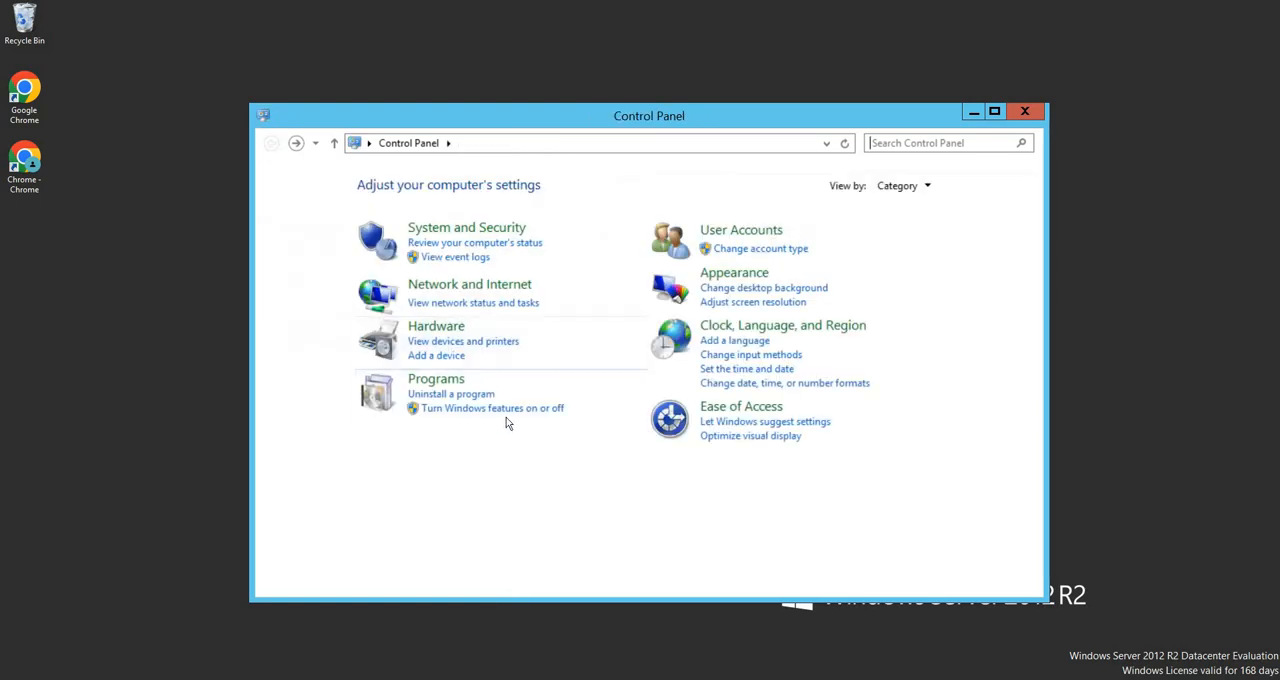
{"action": "left_click", "coordinate": [739, 327]}
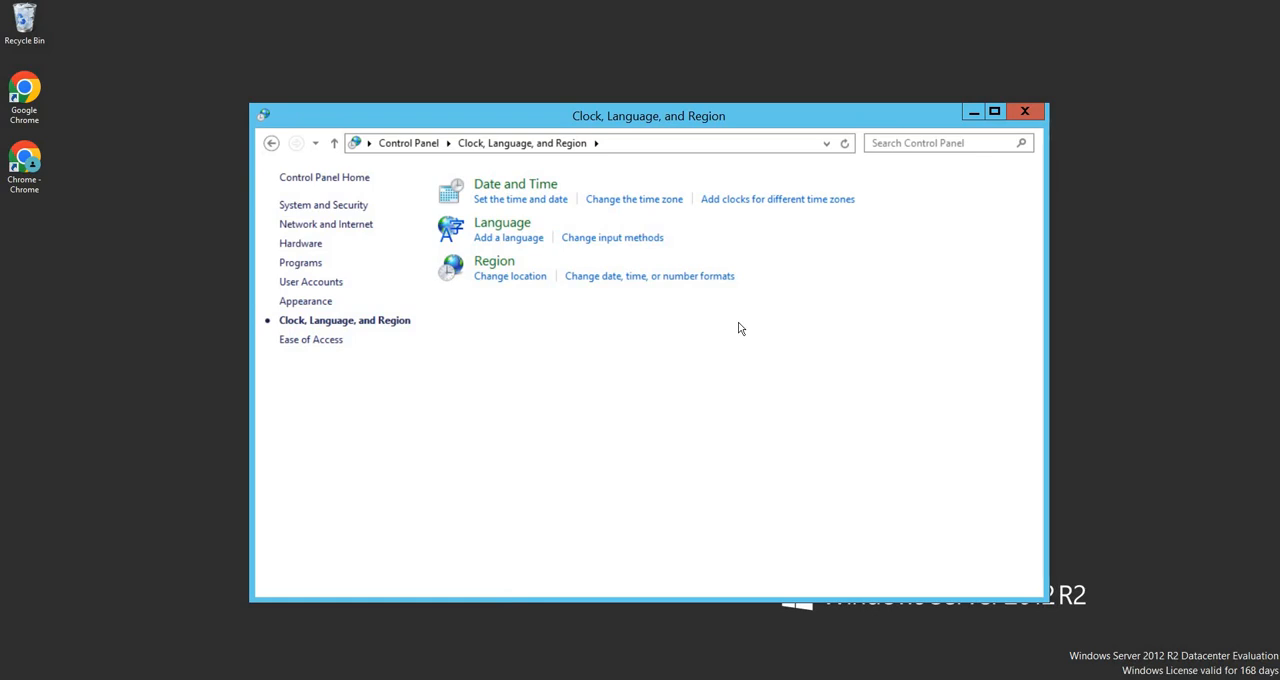
{"action": "left_click", "coordinate": [548, 193]}
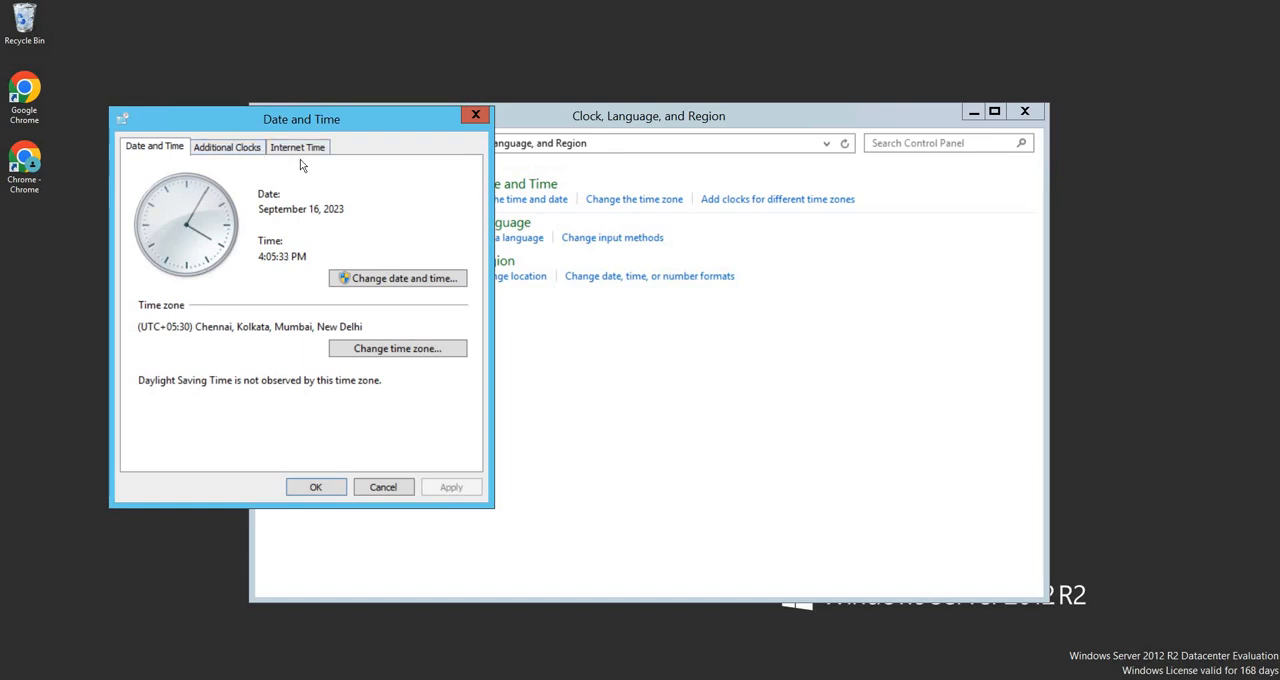
Set the time zone to (UTC+05:30) Chennai, Kolkata, Mumbai, New Delhi and confirm the time zone settings
{"action": "left_click", "coordinate": [363, 358]}
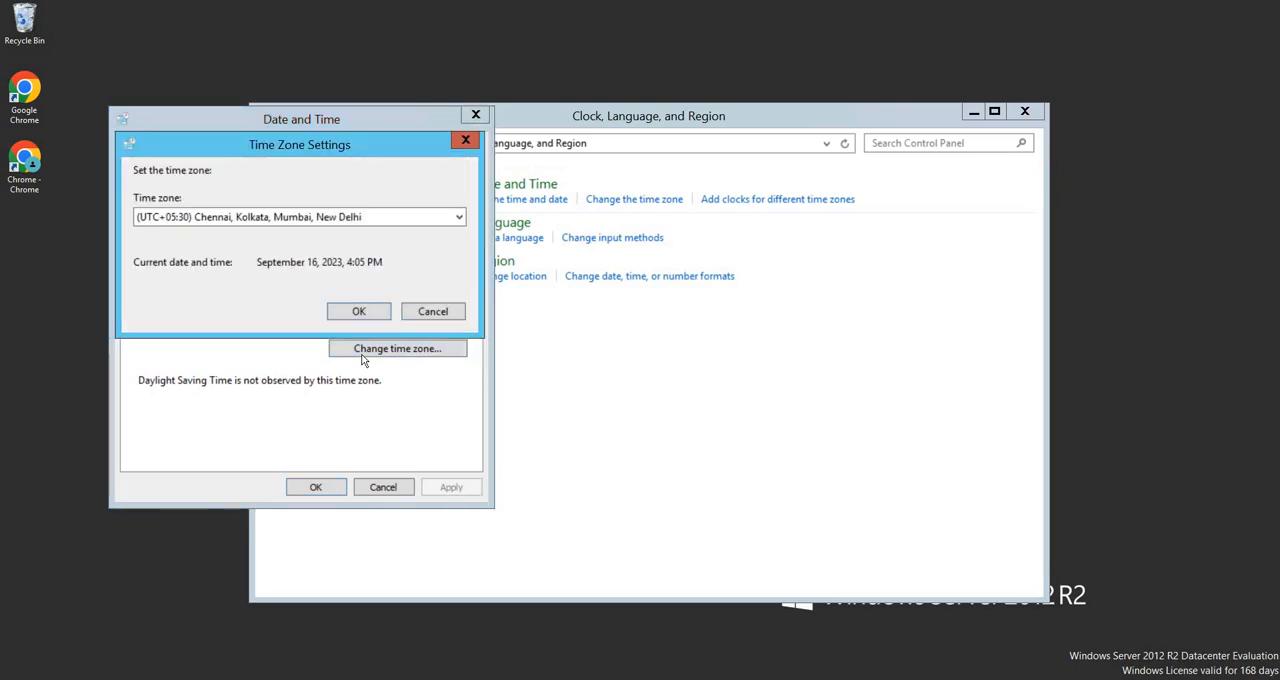
{"action": "left_click", "coordinate": [313, 217]}
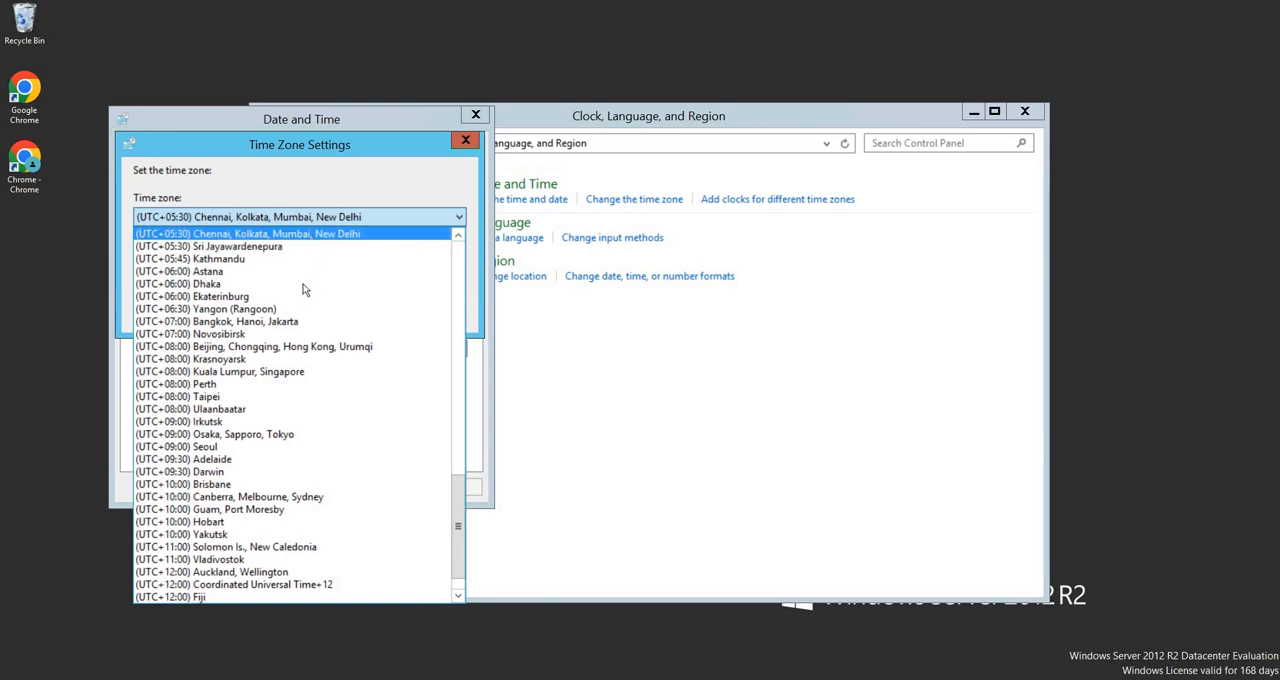
{"action": "scroll", "coordinate": [303, 270], "scroll_direction": "up", "scroll_amount": 3}
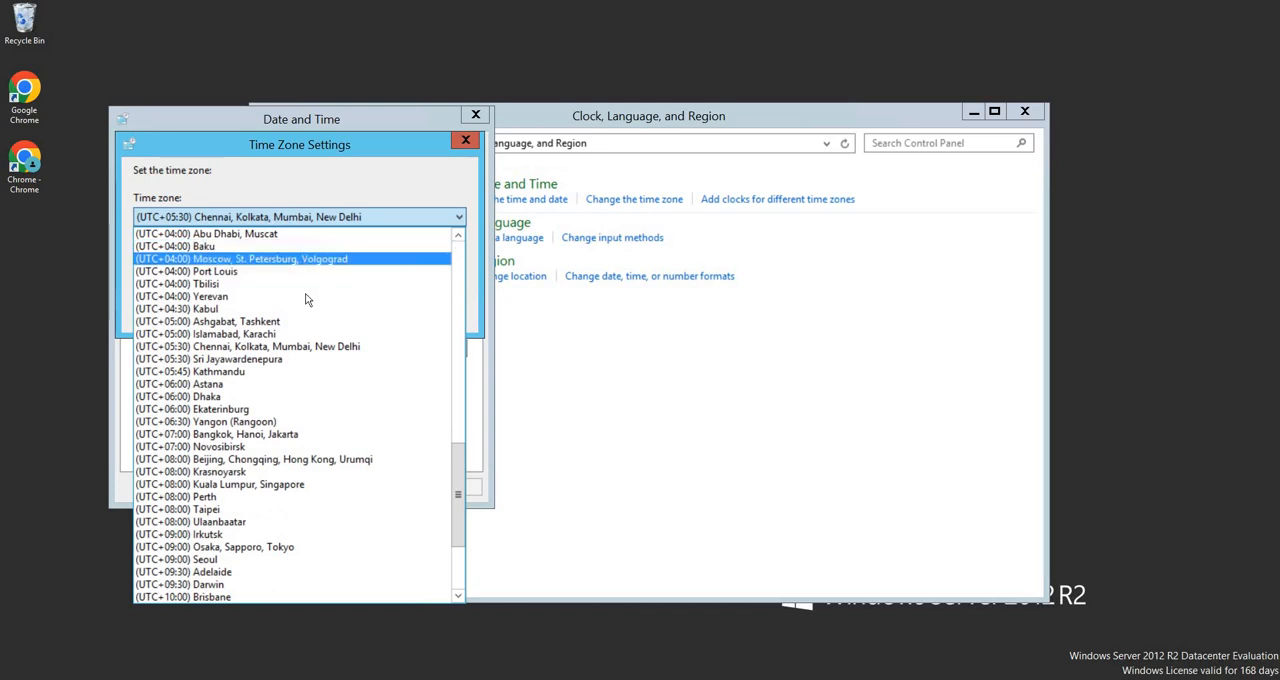
{"action": "left_click", "coordinate": [323, 347]}
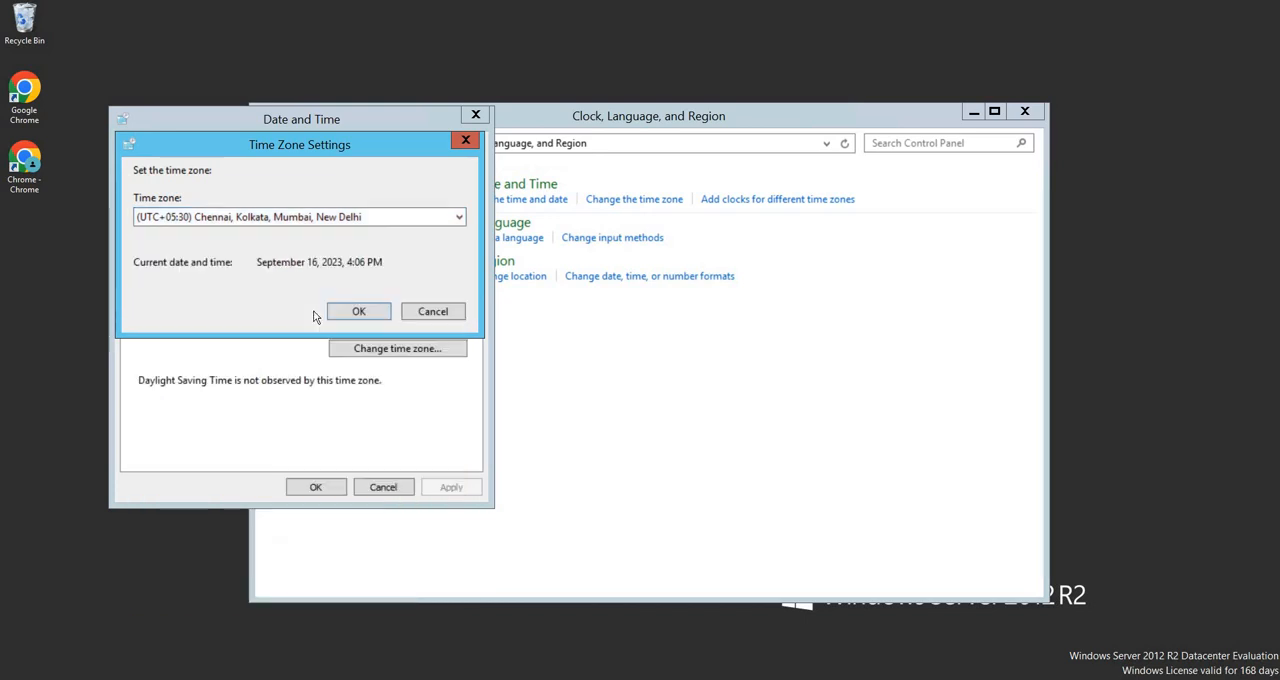
{"action": "left_click", "coordinate": [340, 314]}
{"action": "left_click", "coordinate": [340, 219]}
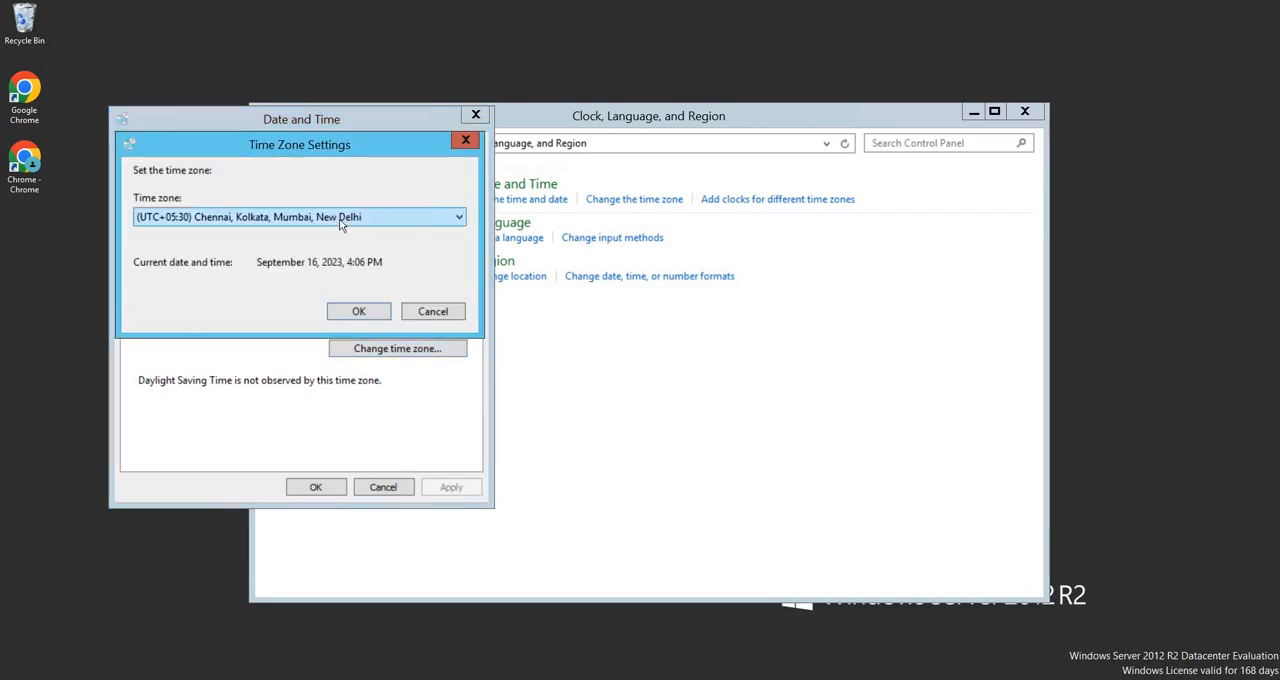
{"action": "left_click", "coordinate": [360, 311]}
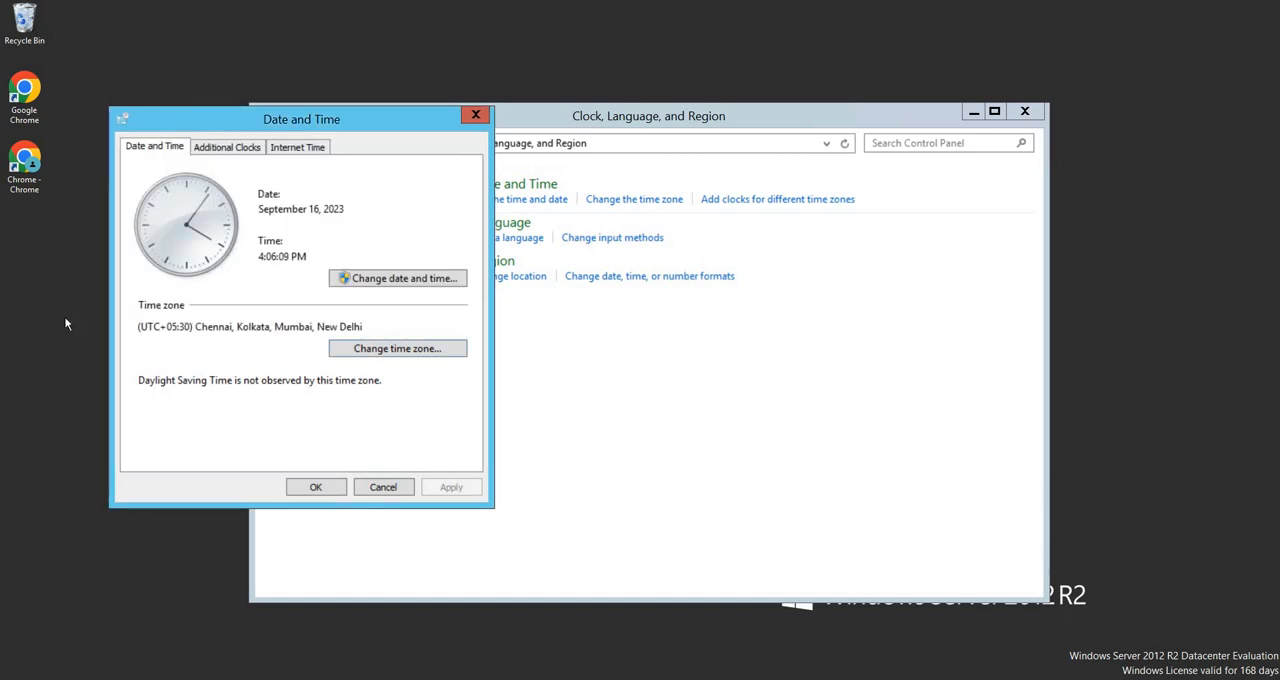
Set the time zone to (UTC-05:00) Eastern Time (US & Canada) and confirm the time zone settings
{"action": "left_click", "coordinate": [364, 348]}
{"action": "left_click", "coordinate": [360, 217]}
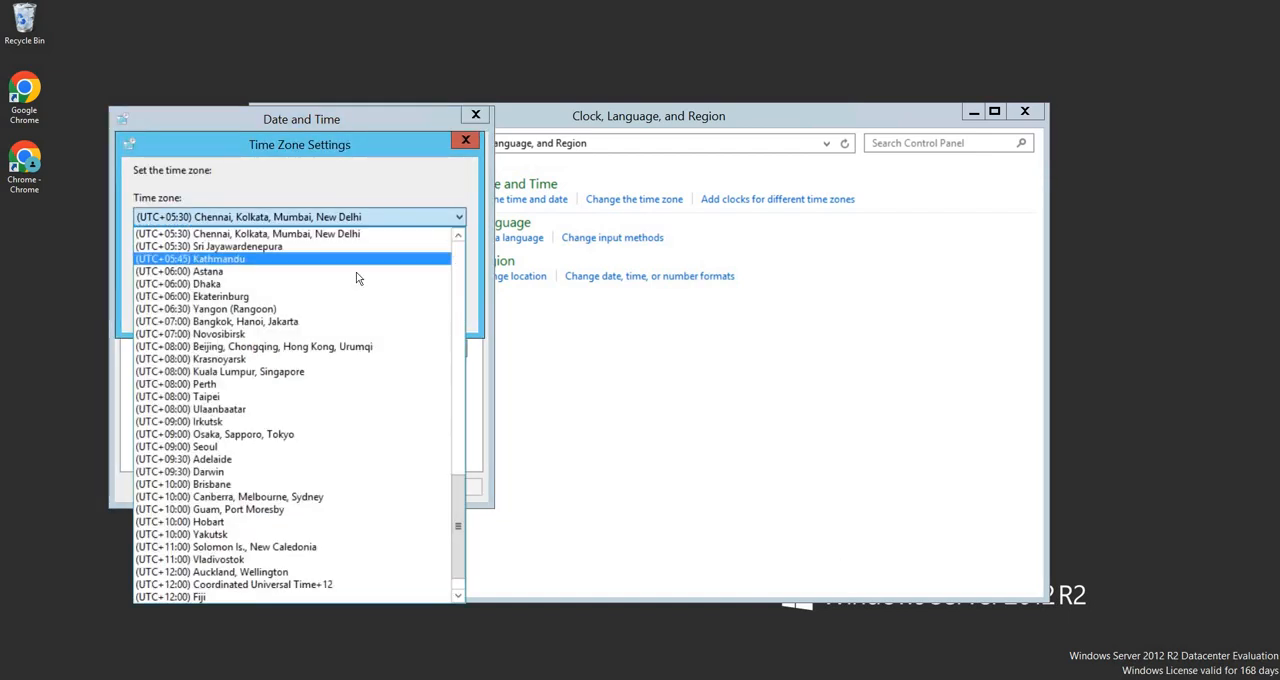
{"action": "scroll", "coordinate": [356, 272], "scroll_direction": "up", "scroll_amount": 18}
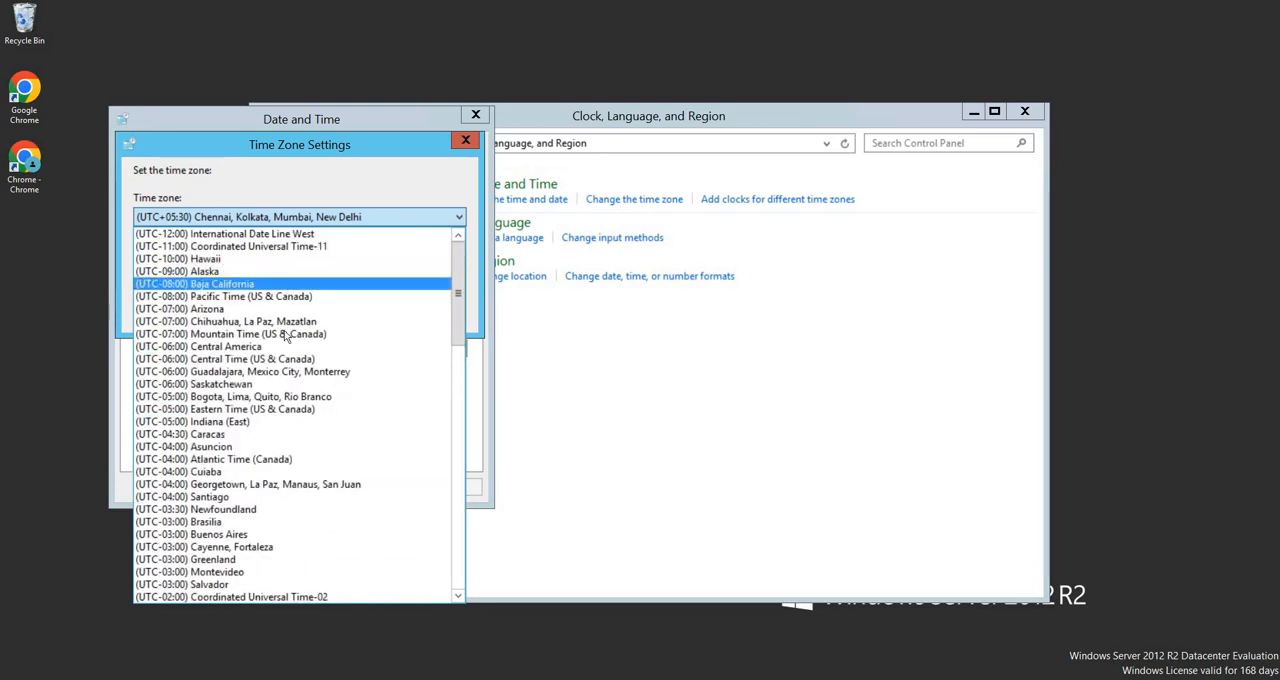
{"action": "left_click", "coordinate": [292, 410]}
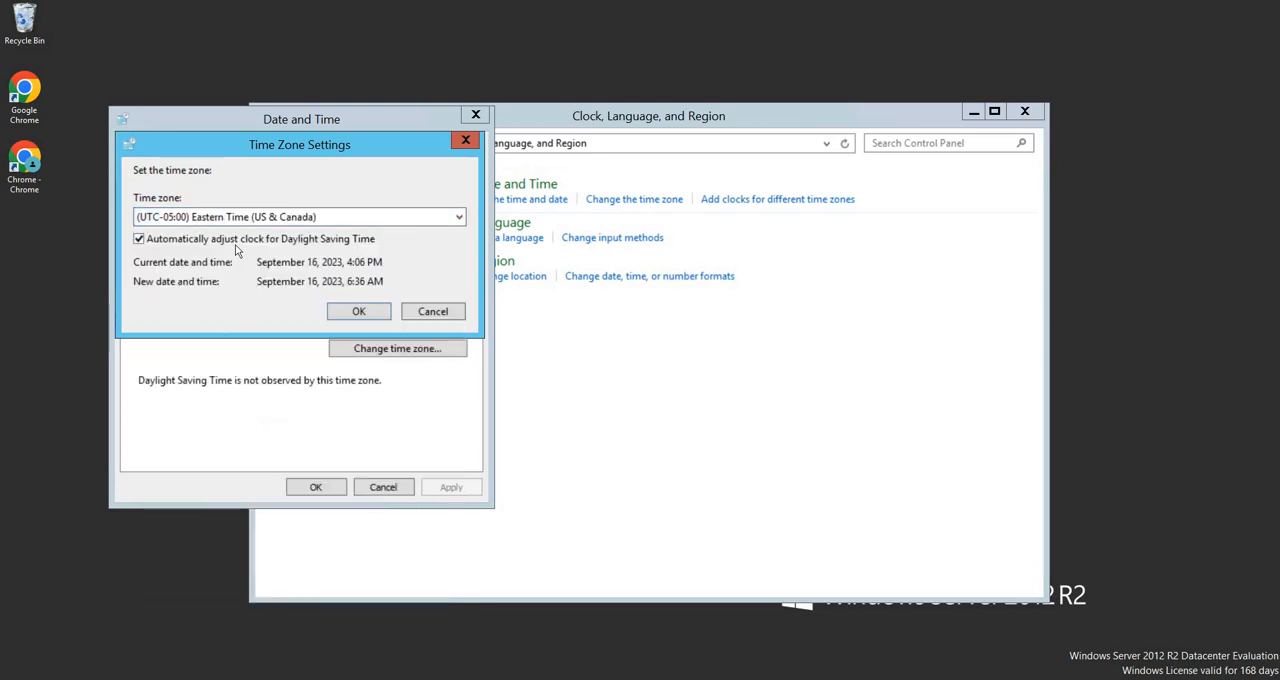
{"action": "left_click", "coordinate": [361, 314]}
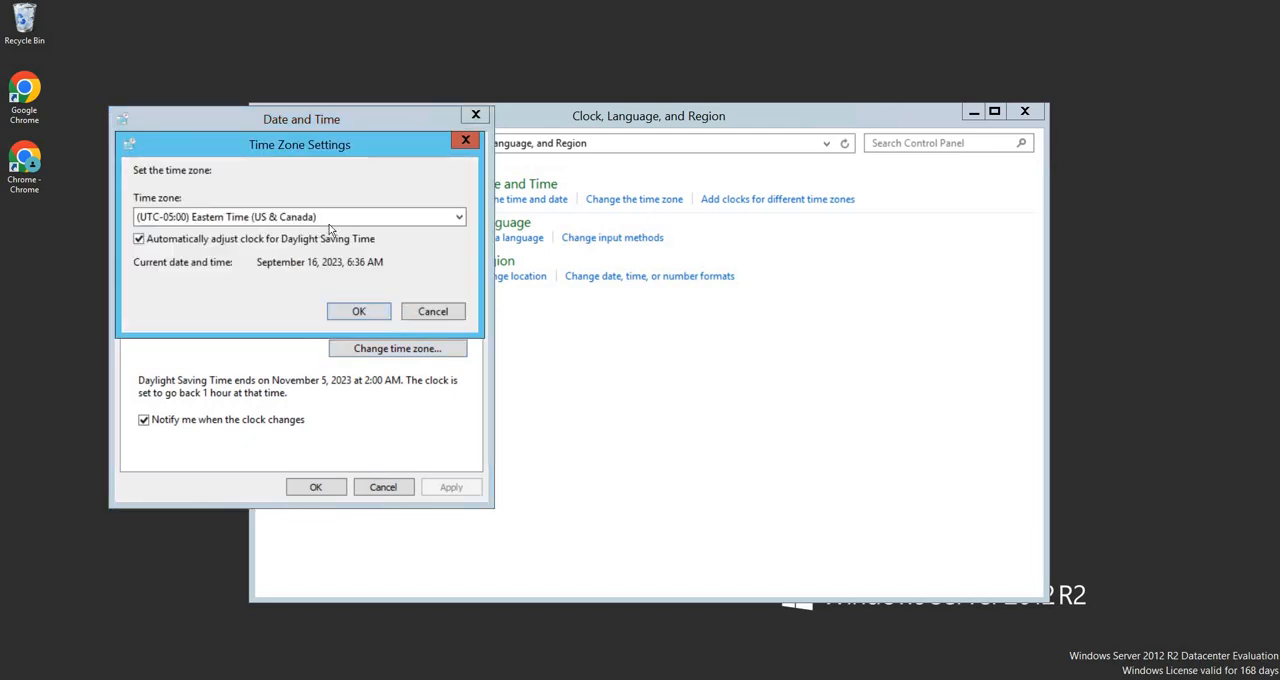
Switch the time zone back to (UTC+05:30) Chennai, Kolkata, Mumbai, New Delhi and confirm it
{"action": "left_click", "coordinate": [330, 216]}
{"action": "scroll", "coordinate": [341, 340], "scroll_direction": "down", "scroll_amount": 5}
{"action": "scroll", "coordinate": [341, 346], "scroll_direction": "down", "scroll_amount": 7}
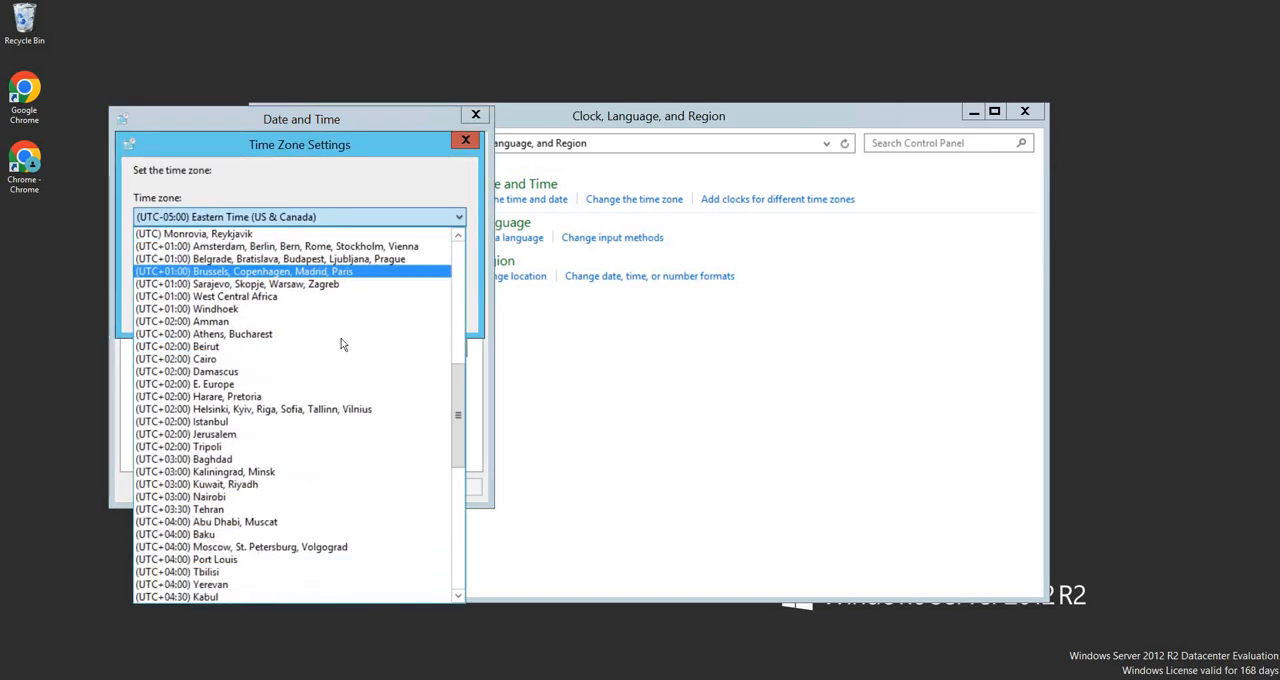
{"action": "left_click", "coordinate": [326, 446]}
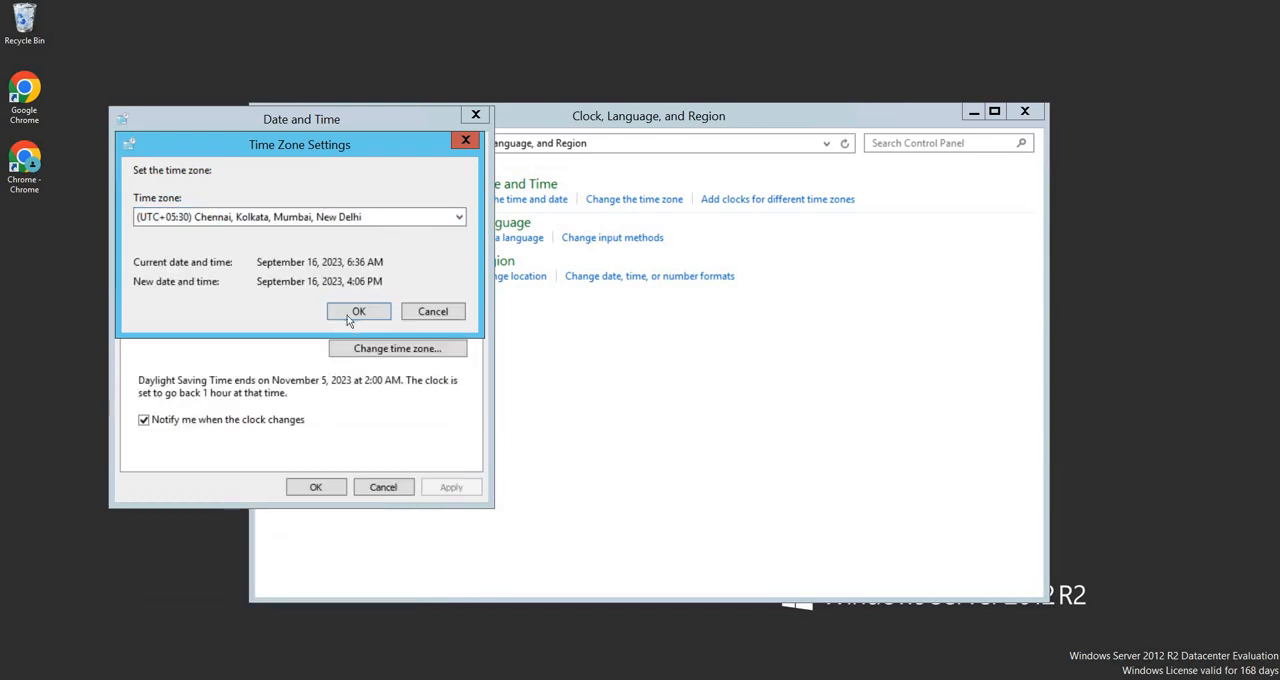
{"action": "key", "text": "Return"}
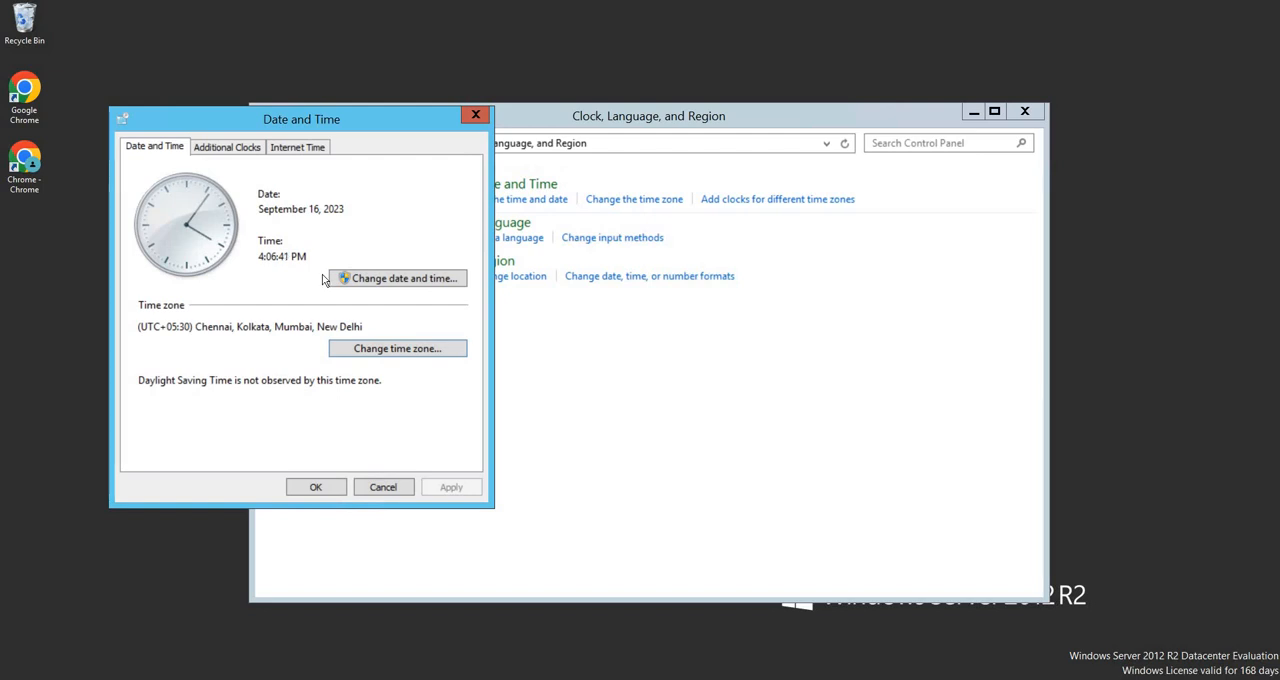
Show the first additional clock in Date and Time, with its time zone on (UTC-06:00) Central Time (US & Canada)
{"action": "left_click", "coordinate": [233, 151]}
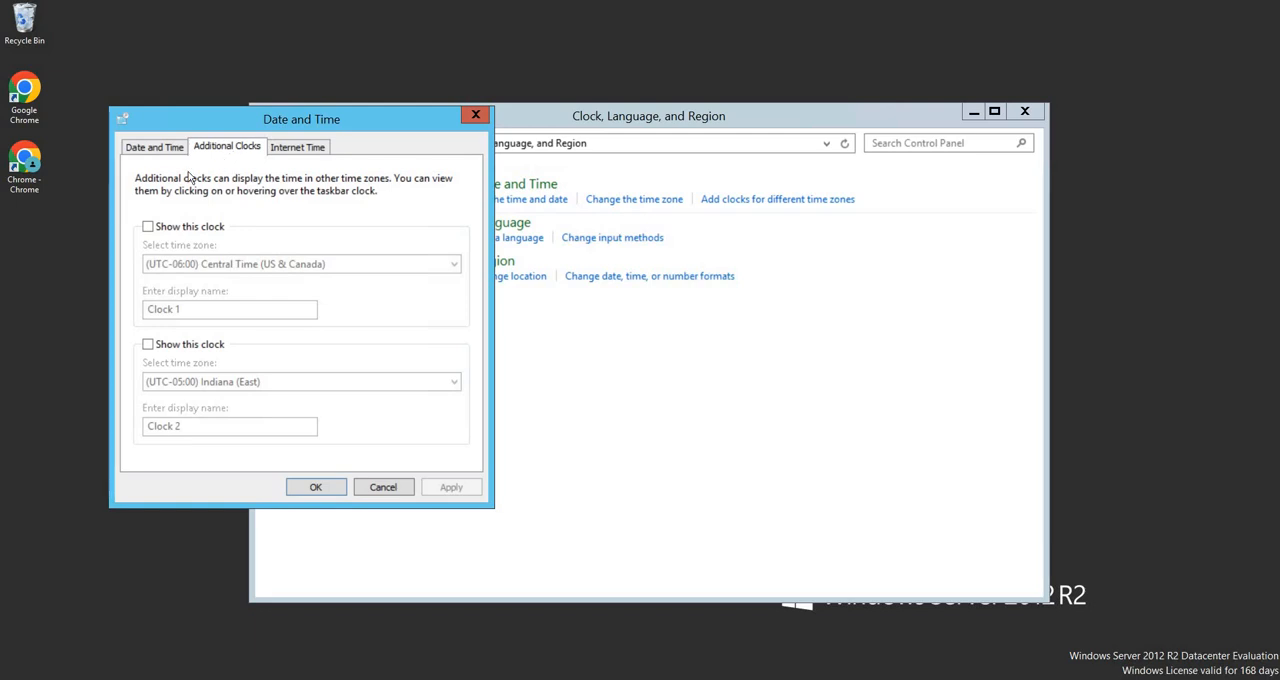
{"action": "left_click", "coordinate": [150, 228]}
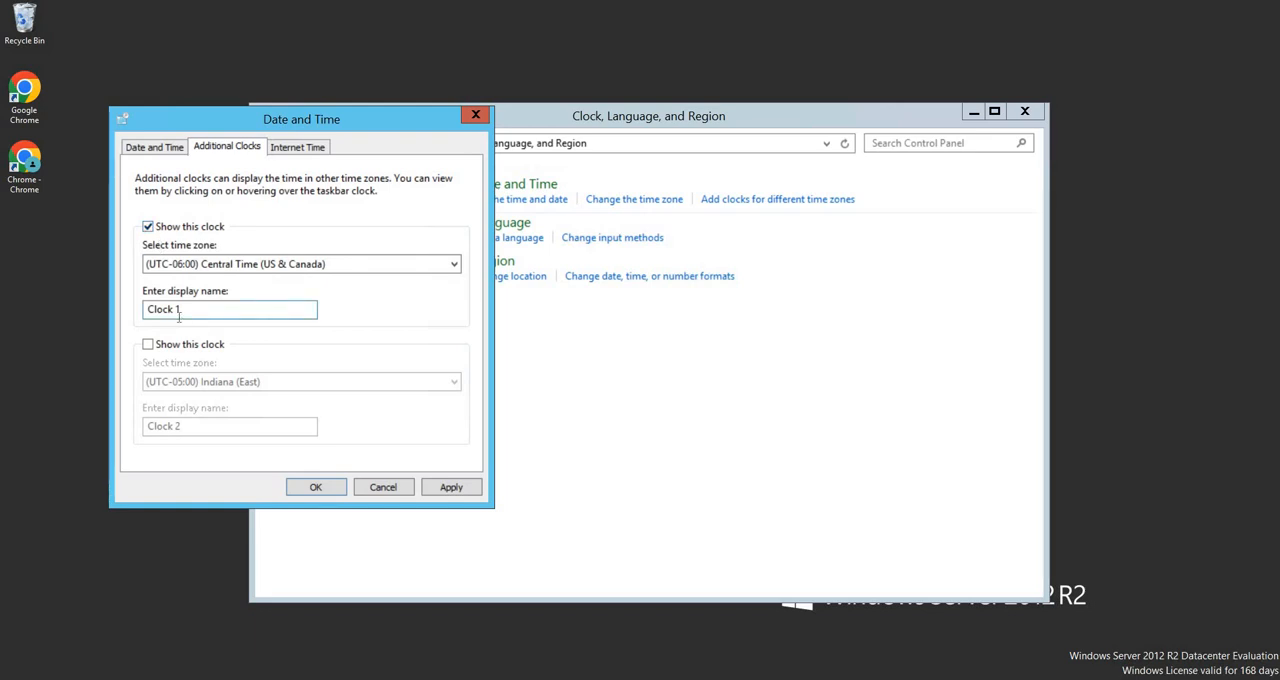
{"action": "left_click", "coordinate": [245, 266]}
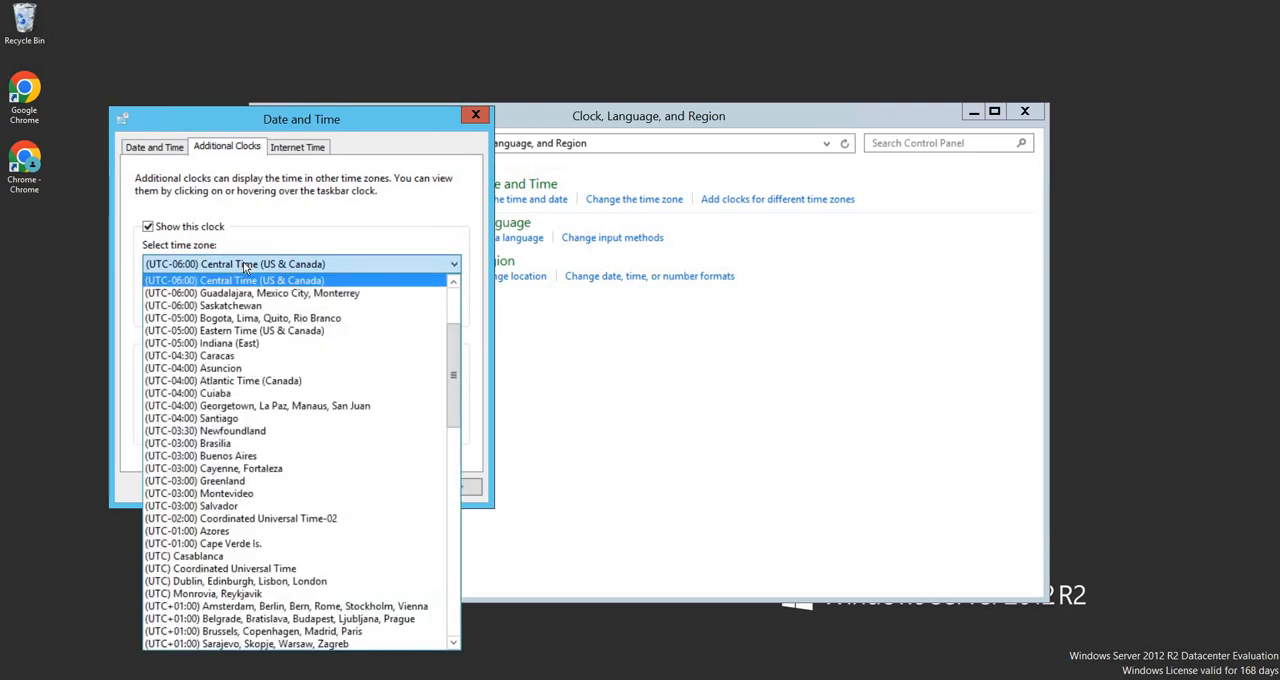
{"action": "left_click", "coordinate": [370, 266]}
Show the second additional clock for (UTC+01:00) Amsterdam, Berlin, Bern, Rome, Stockholm, Vienna, confirm, and check both clocks in the taskbar clock pop-up
{"action": "left_click", "coordinate": [149, 345]}
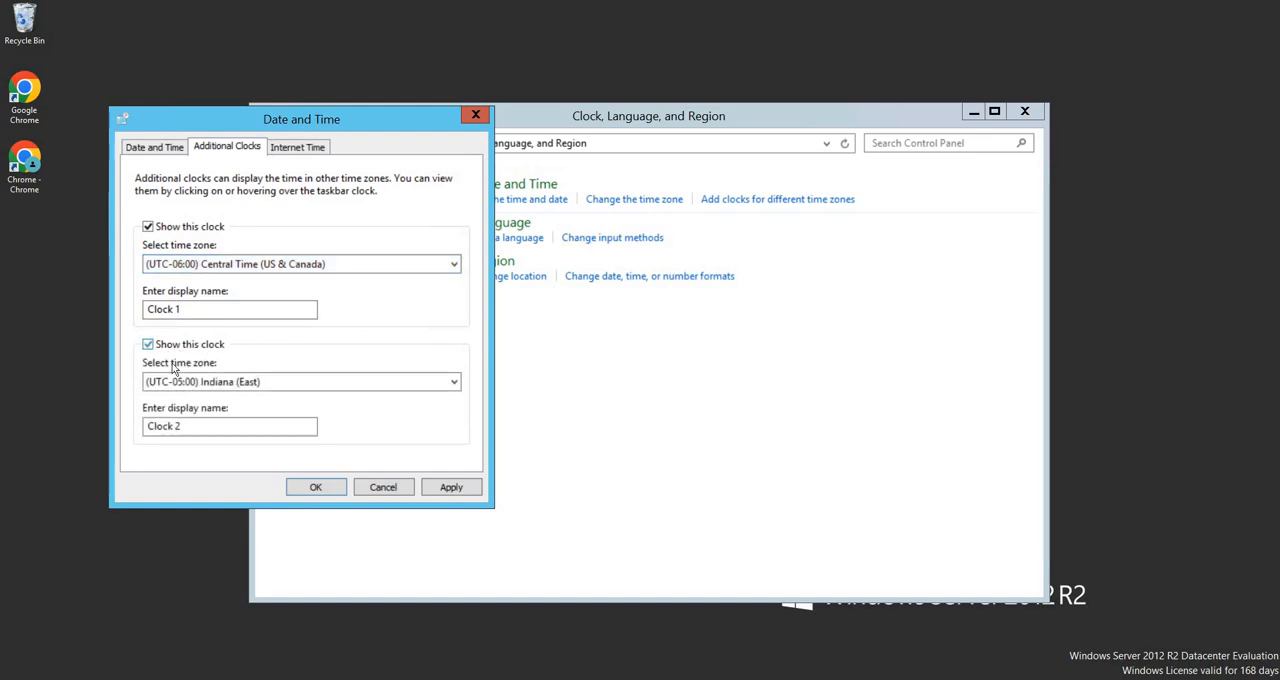
{"action": "left_click", "coordinate": [190, 382]}
{"action": "scroll", "coordinate": [310, 272], "scroll_direction": "down", "scroll_amount": 17}
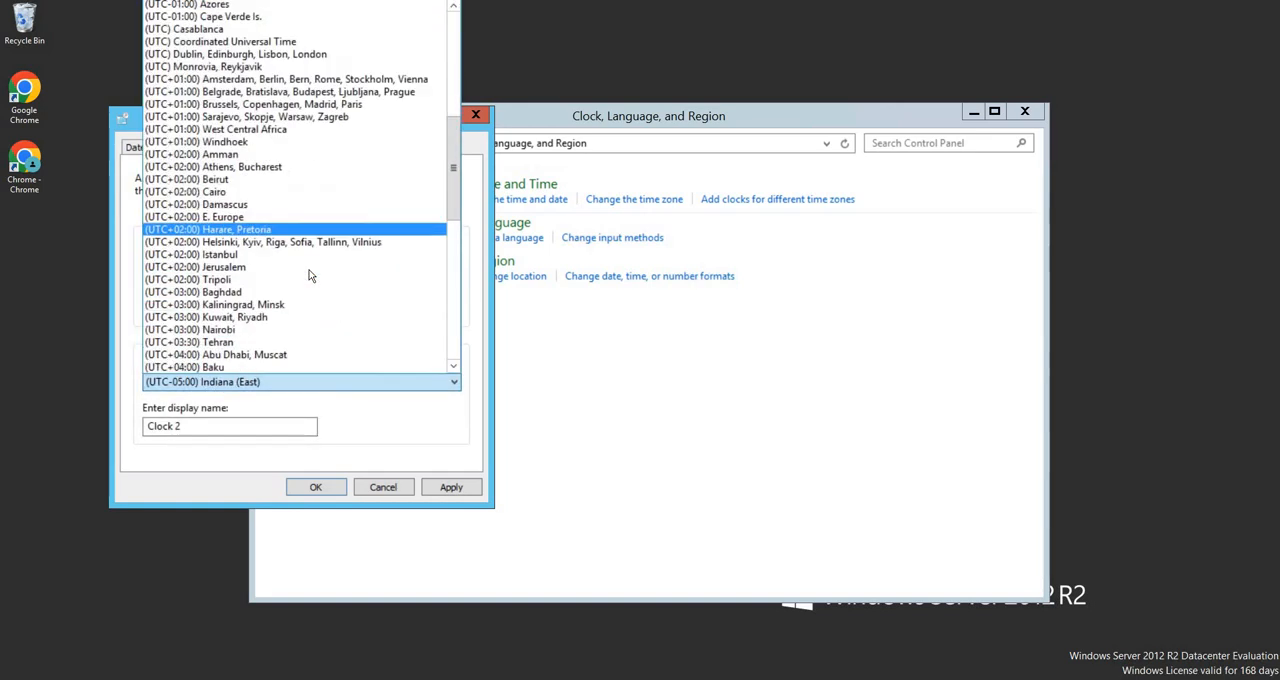
{"action": "scroll", "coordinate": [309, 277], "scroll_direction": "down", "scroll_amount": 2}
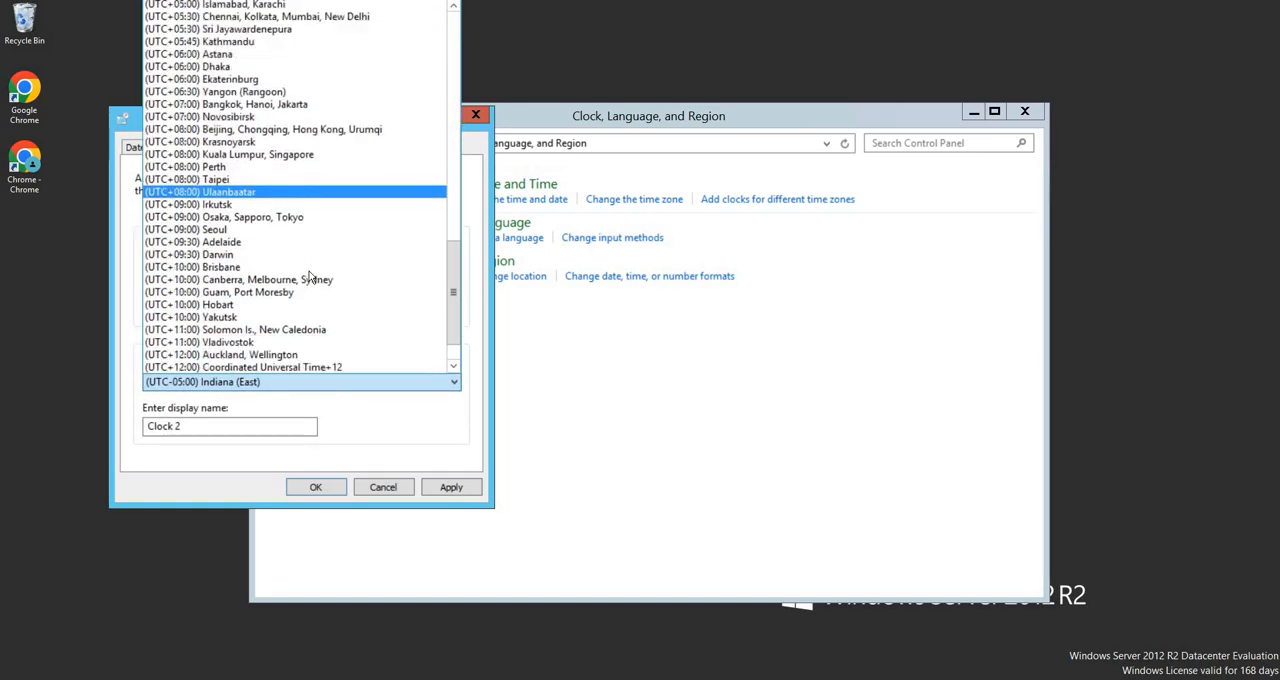
{"action": "scroll", "coordinate": [314, 272], "scroll_direction": "up", "scroll_amount": 3}
{"action": "scroll", "coordinate": [314, 272], "scroll_direction": "up", "scroll_amount": 12}
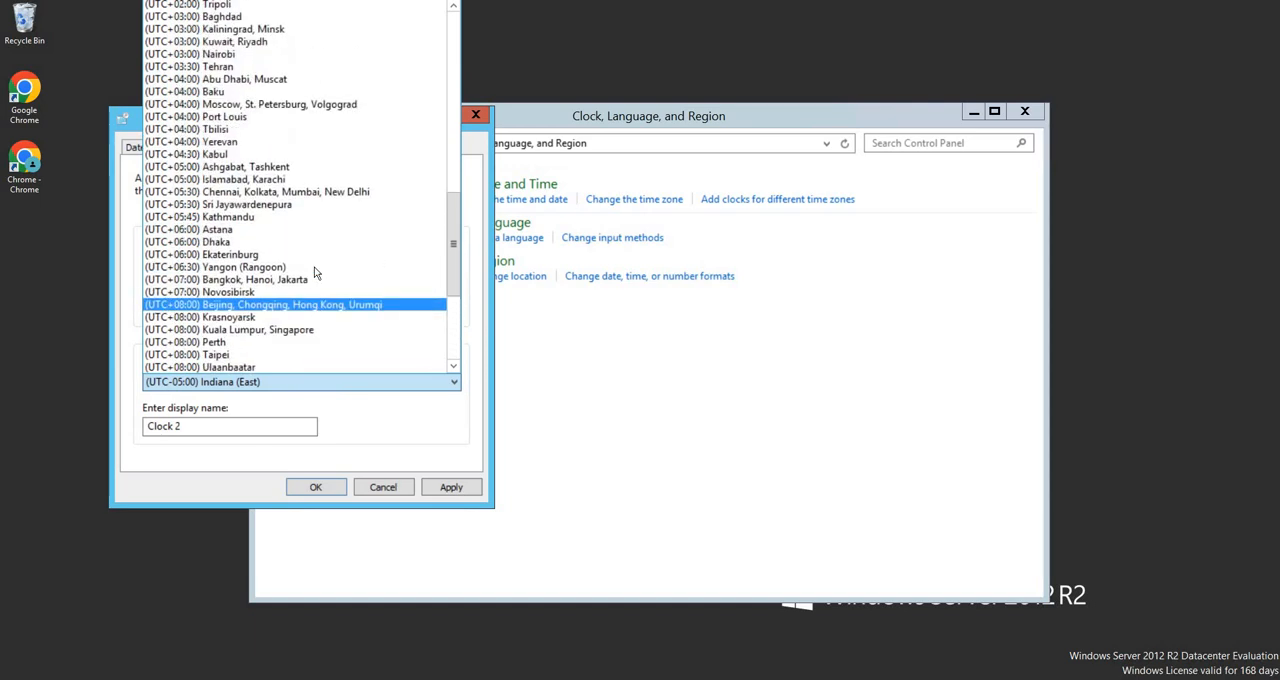
{"action": "scroll", "coordinate": [314, 272], "scroll_direction": "up", "scroll_amount": 4}
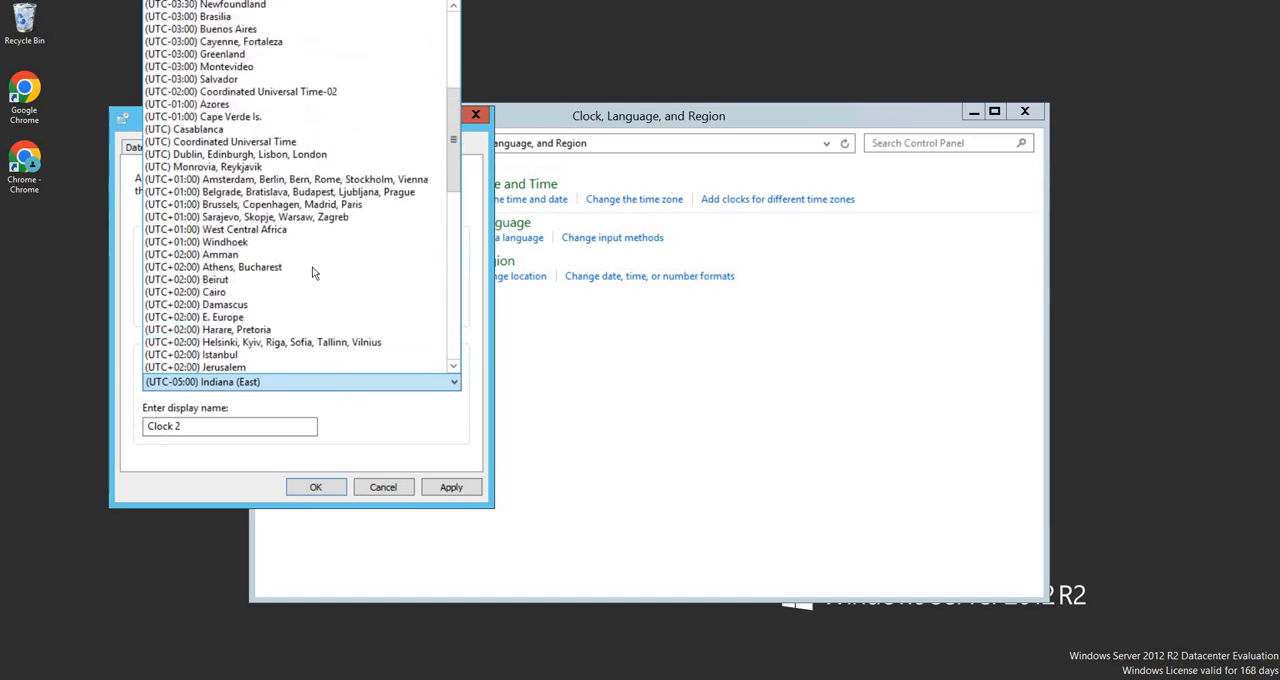
{"action": "scroll", "coordinate": [312, 272], "scroll_direction": "up", "scroll_amount": 2}
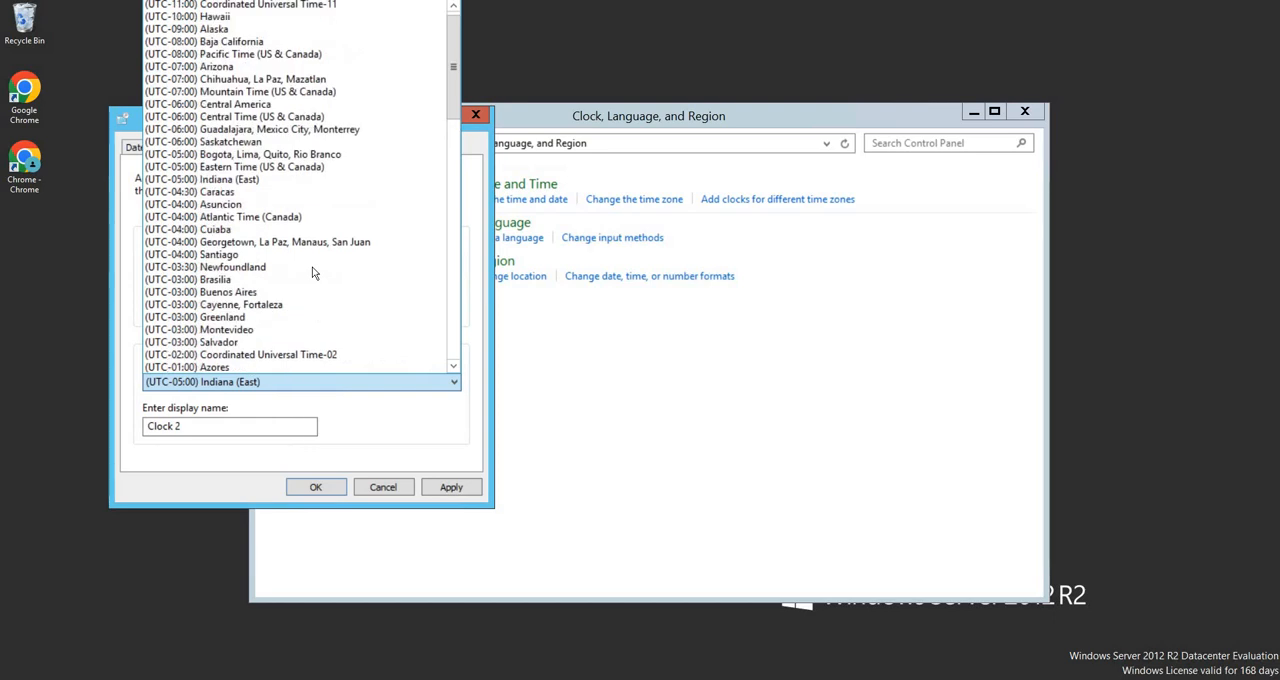
{"action": "scroll", "coordinate": [312, 272], "scroll_direction": "down", "scroll_amount": 4}
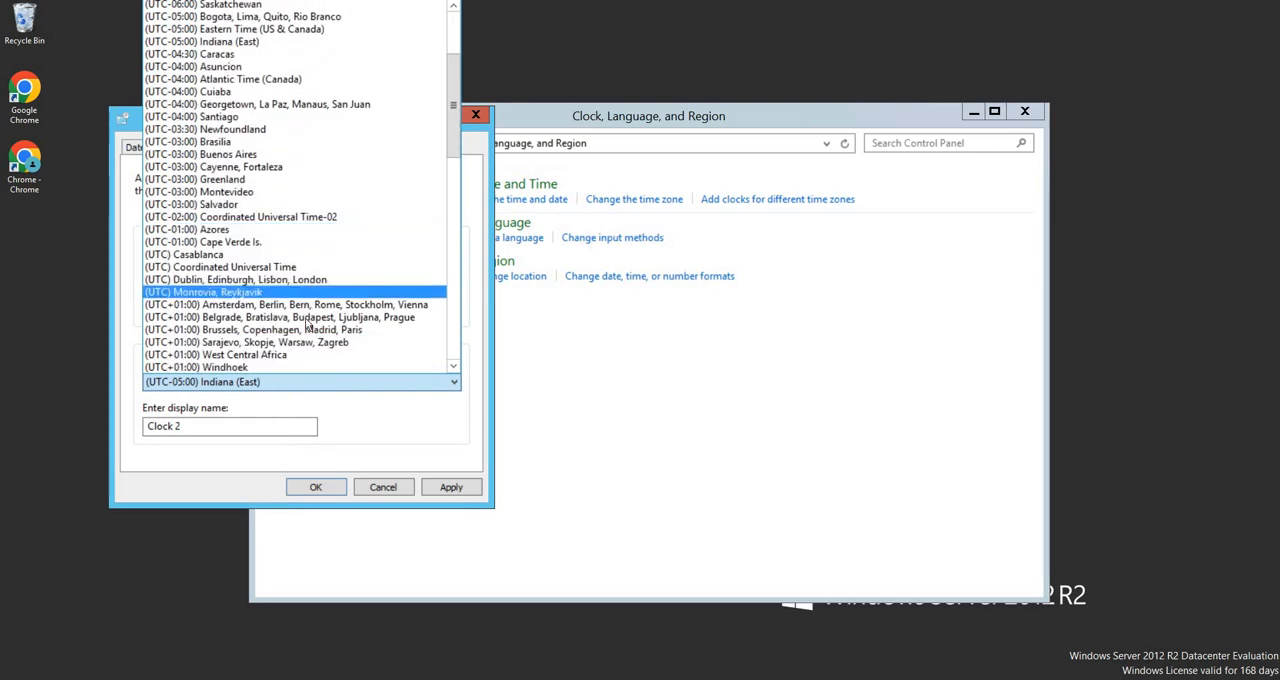
{"action": "left_click", "coordinate": [330, 305]}
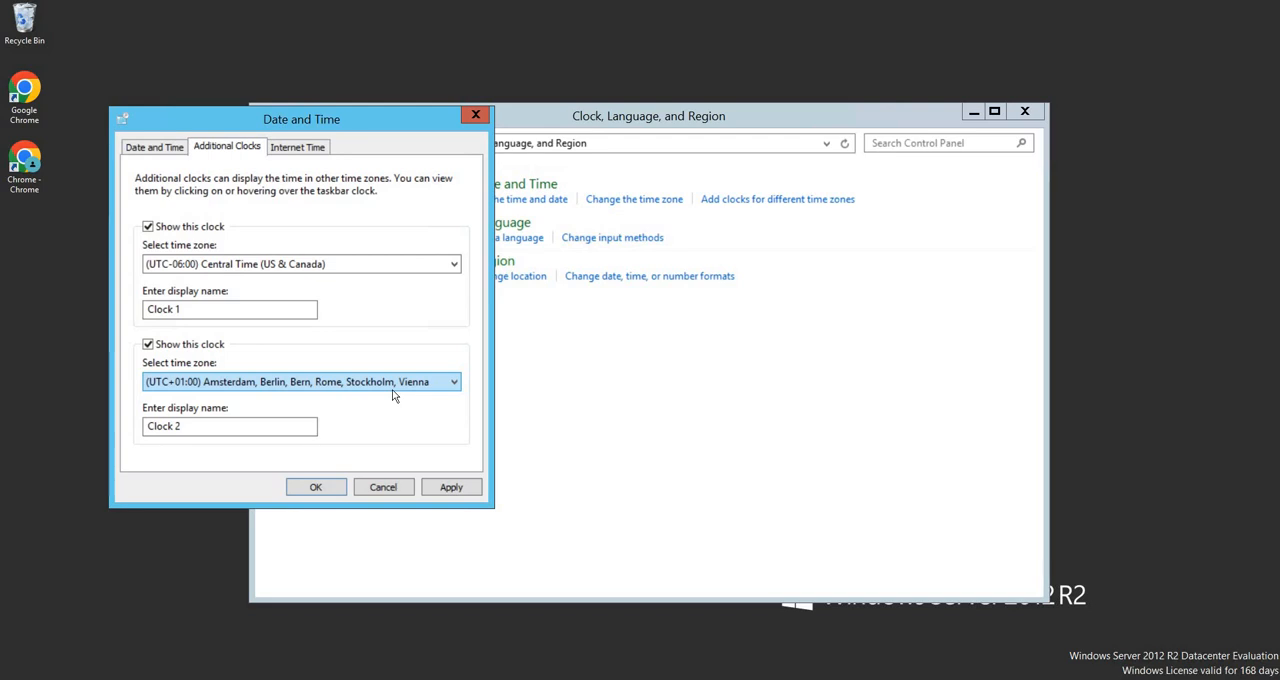
{"action": "left_click", "coordinate": [315, 489]}
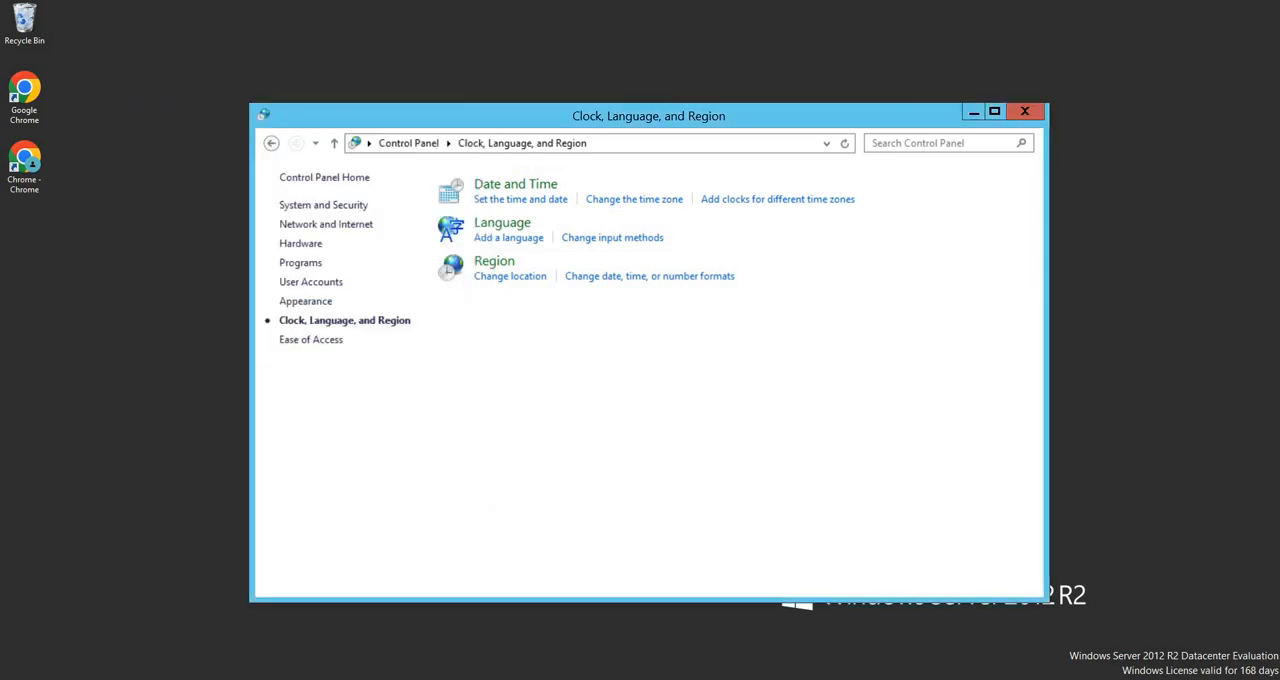
{"action": "left_click", "coordinate": [1235, 679]}
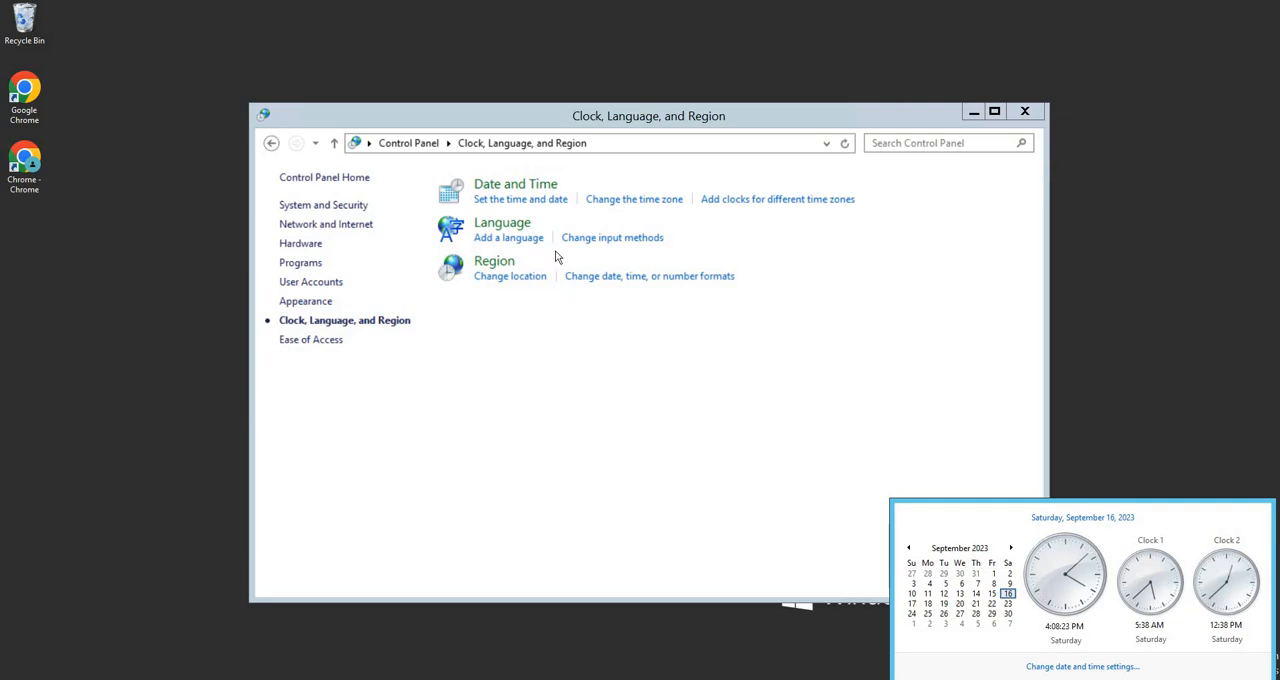
Hide both additional clocks in Date and Time, confirm, and check the taskbar clock pop-up
{"action": "left_click", "coordinate": [534, 198]}
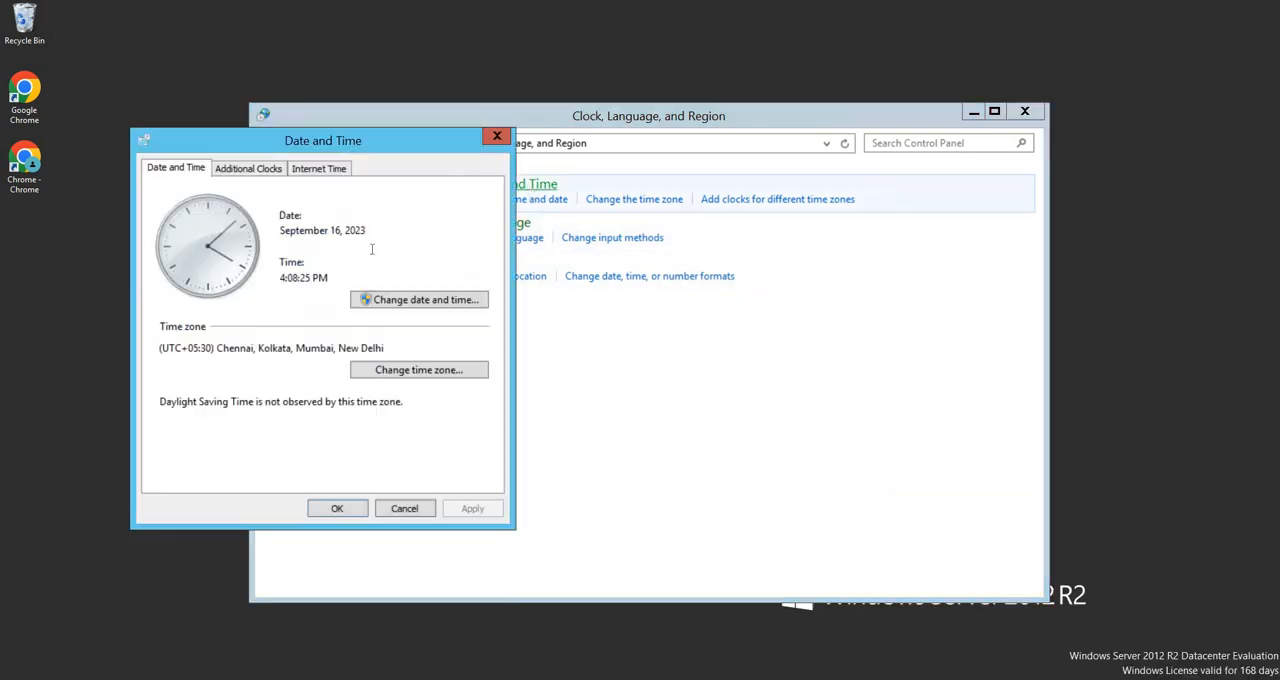
{"action": "left_click", "coordinate": [251, 170]}
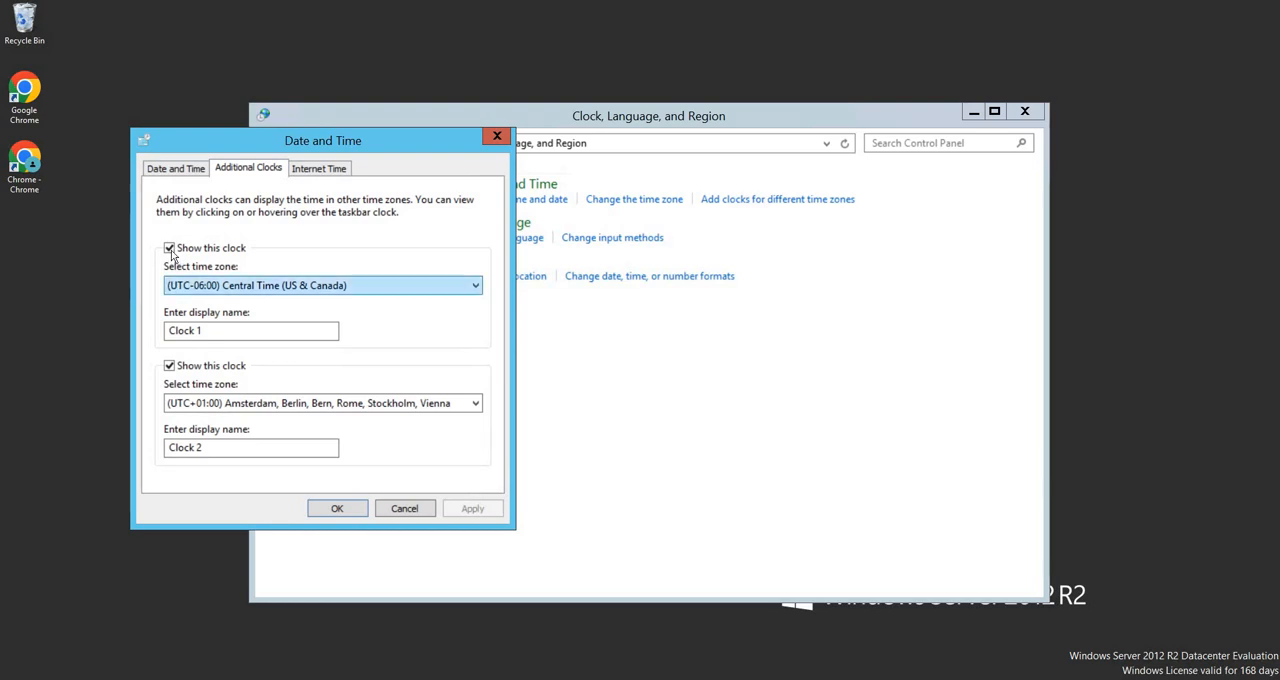
{"action": "left_click", "coordinate": [169, 248]}
{"action": "left_click", "coordinate": [169, 366]}
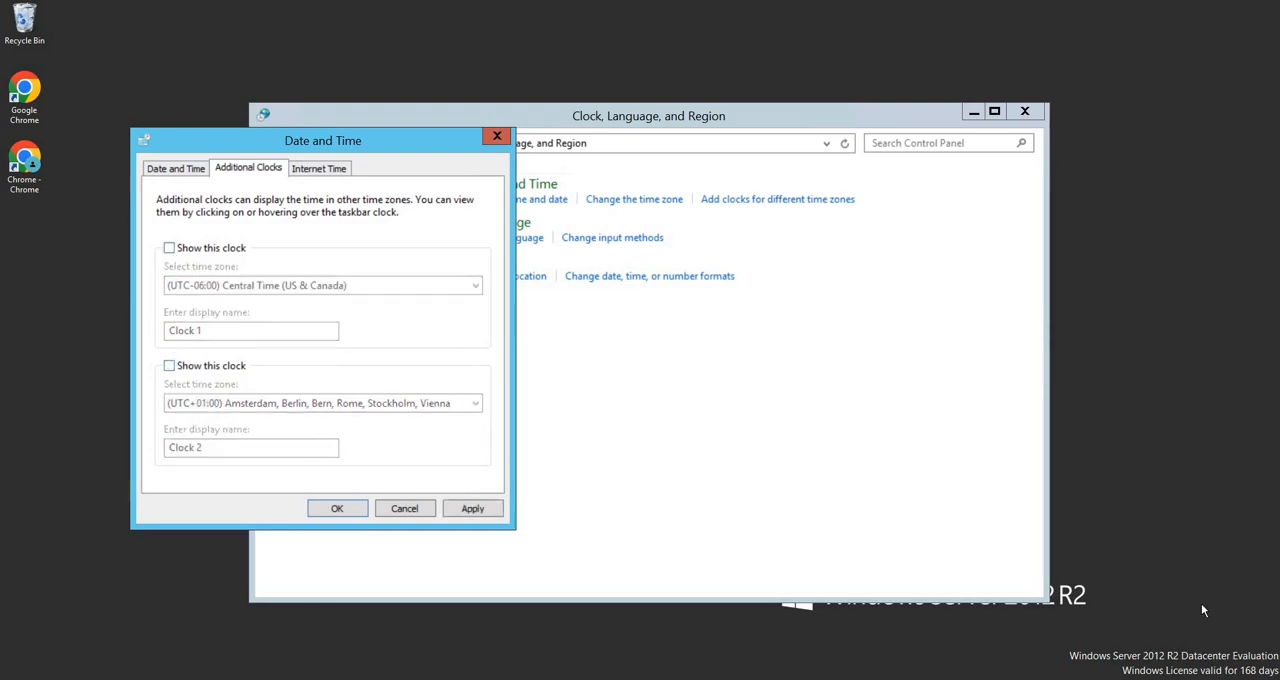
{"action": "left_click", "coordinate": [1240, 678]}
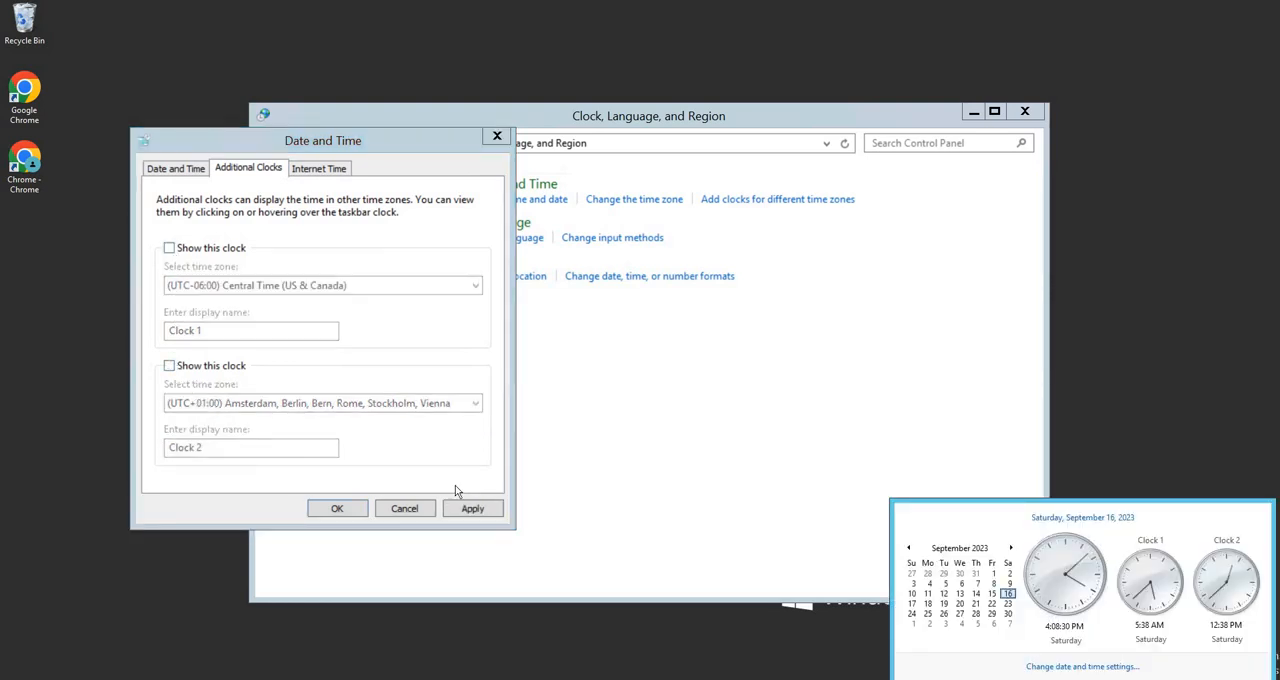
{"action": "left_click", "coordinate": [404, 503]}
{"action": "left_click", "coordinate": [338, 507]}
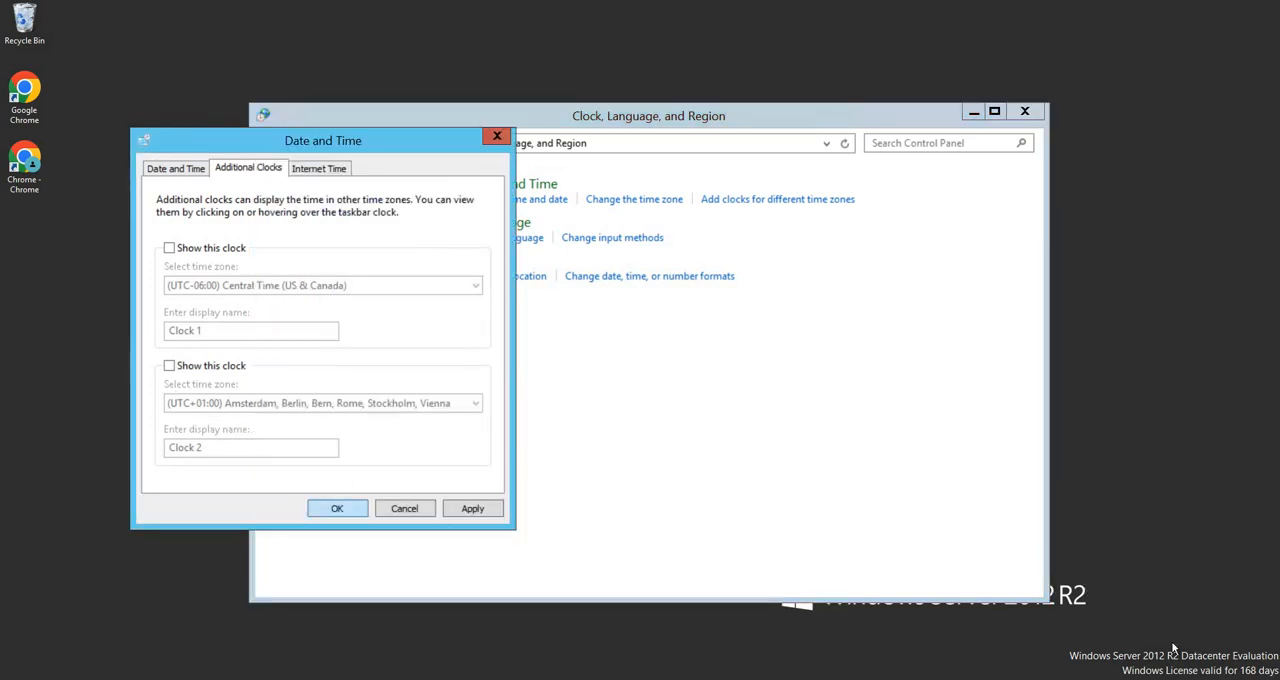
{"action": "left_click", "coordinate": [1238, 678]}
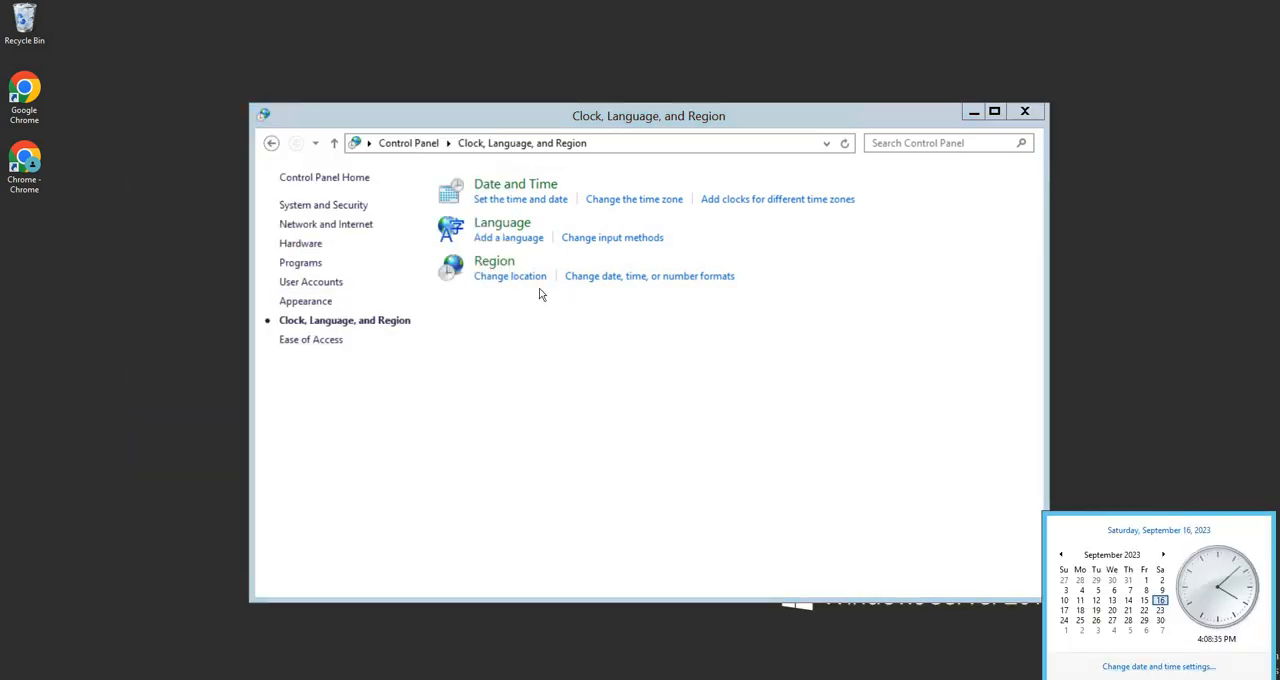
Synchronize the clock with the Internet time server time.windows.com and confirm the Internet time and Date and Time settings
{"action": "left_click", "coordinate": [462, 201]}
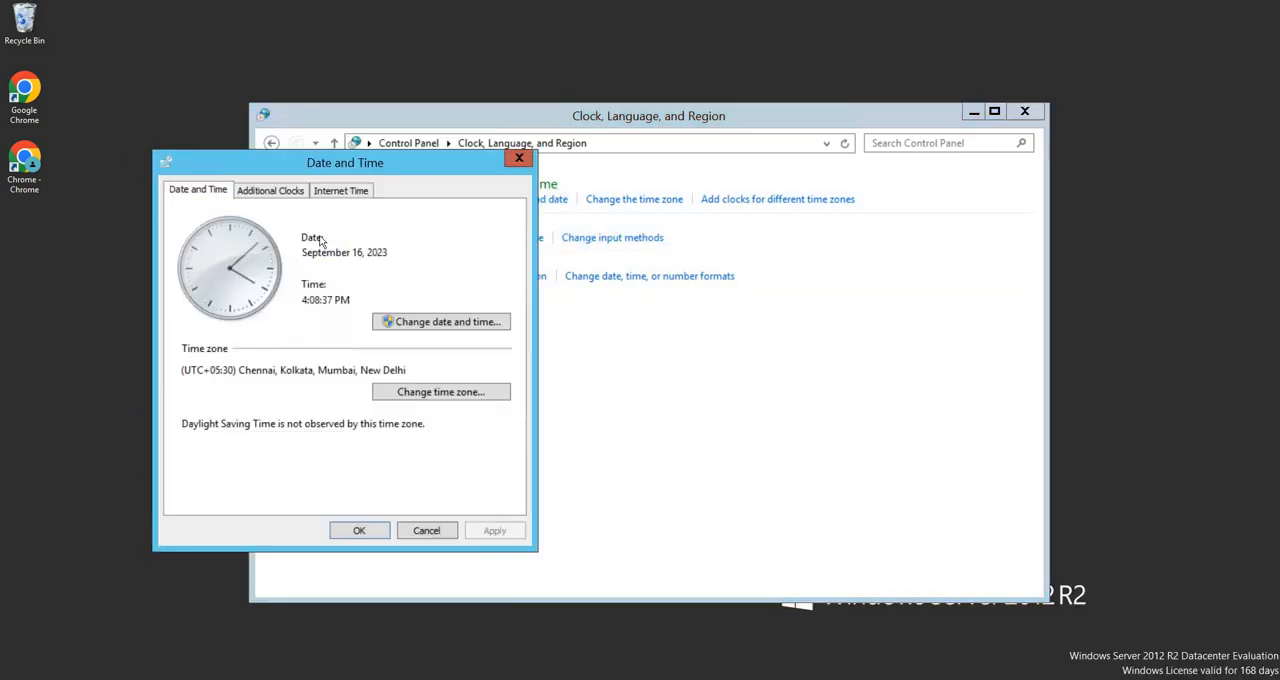
{"action": "left_click", "coordinate": [332, 192]}
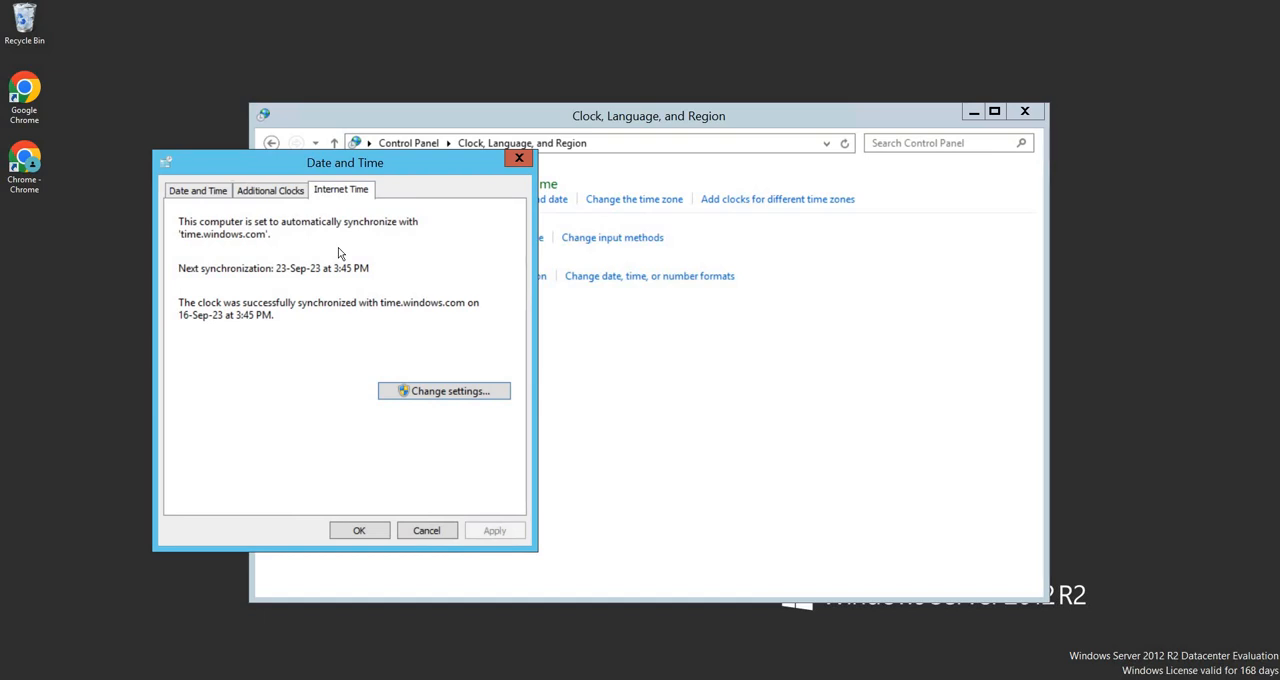
{"action": "left_click", "coordinate": [211, 199]}
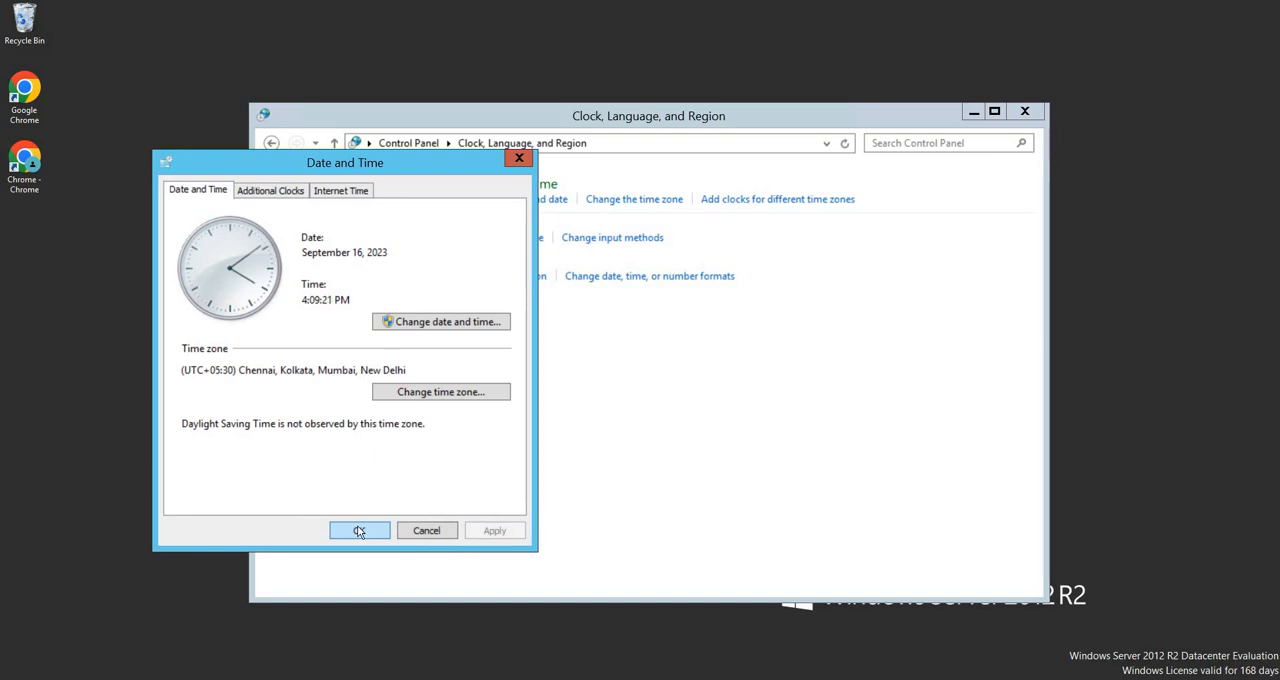
{"action": "left_click", "coordinate": [332, 196]}
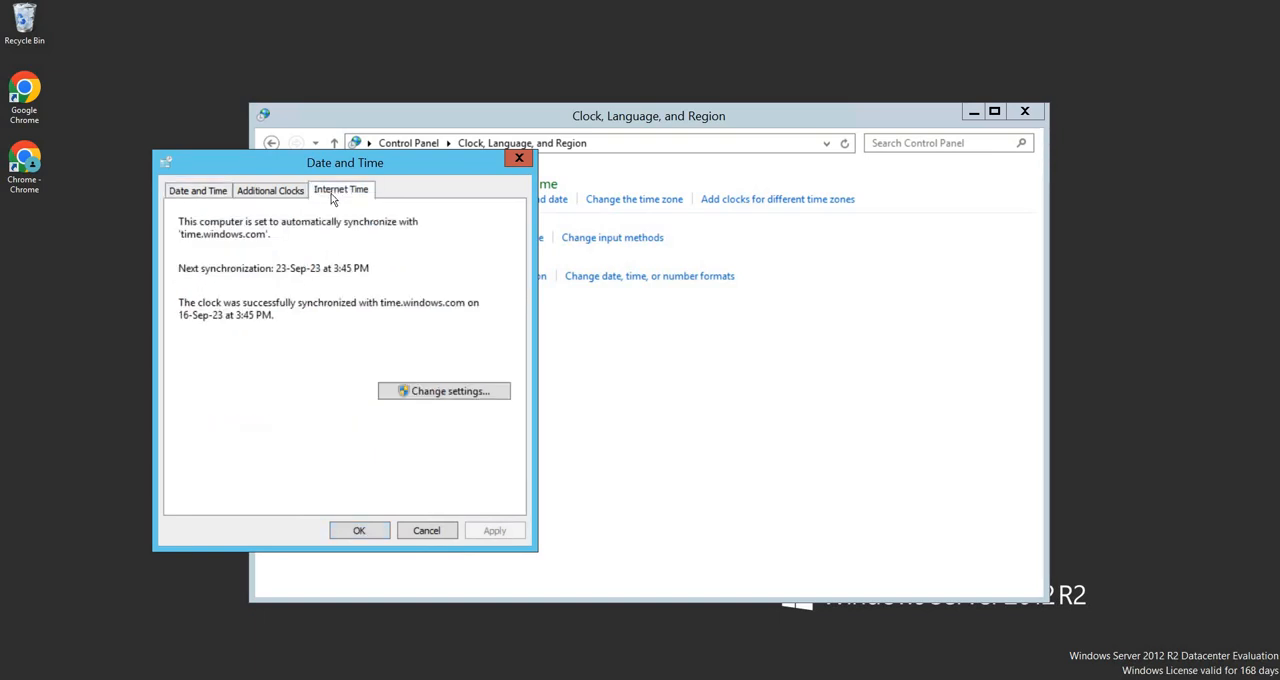
{"action": "left_click", "coordinate": [461, 392]}
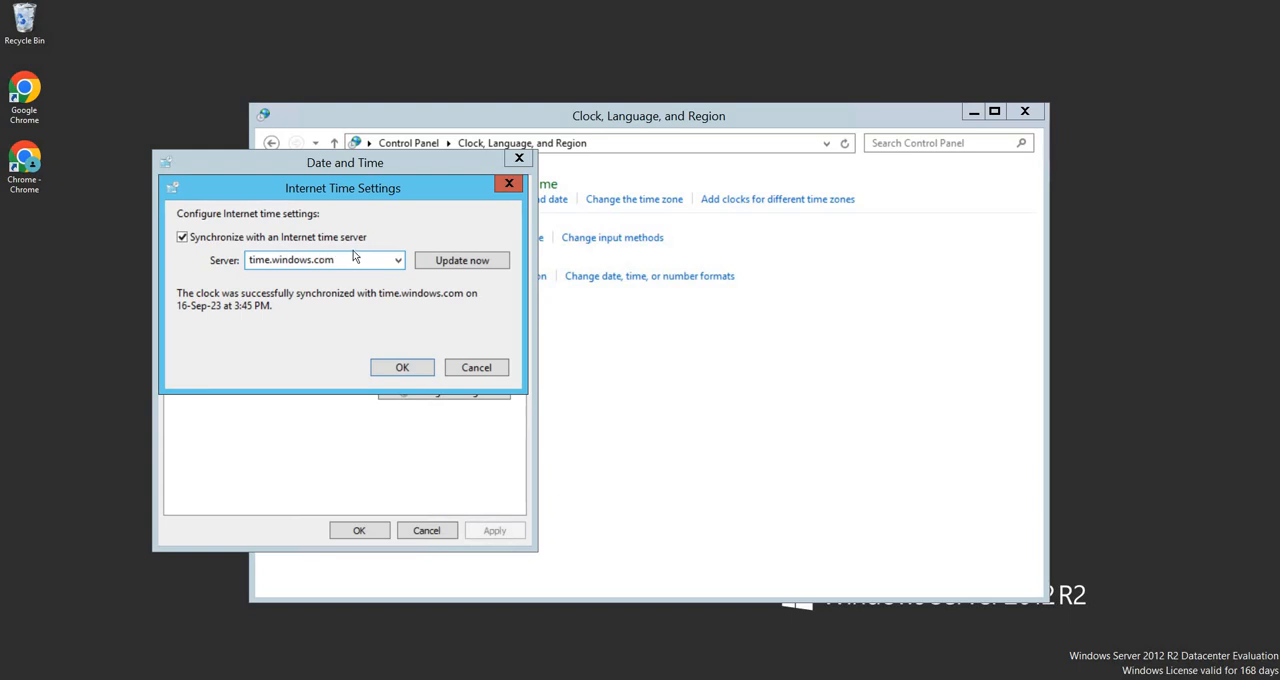
{"action": "left_click", "coordinate": [424, 264]}
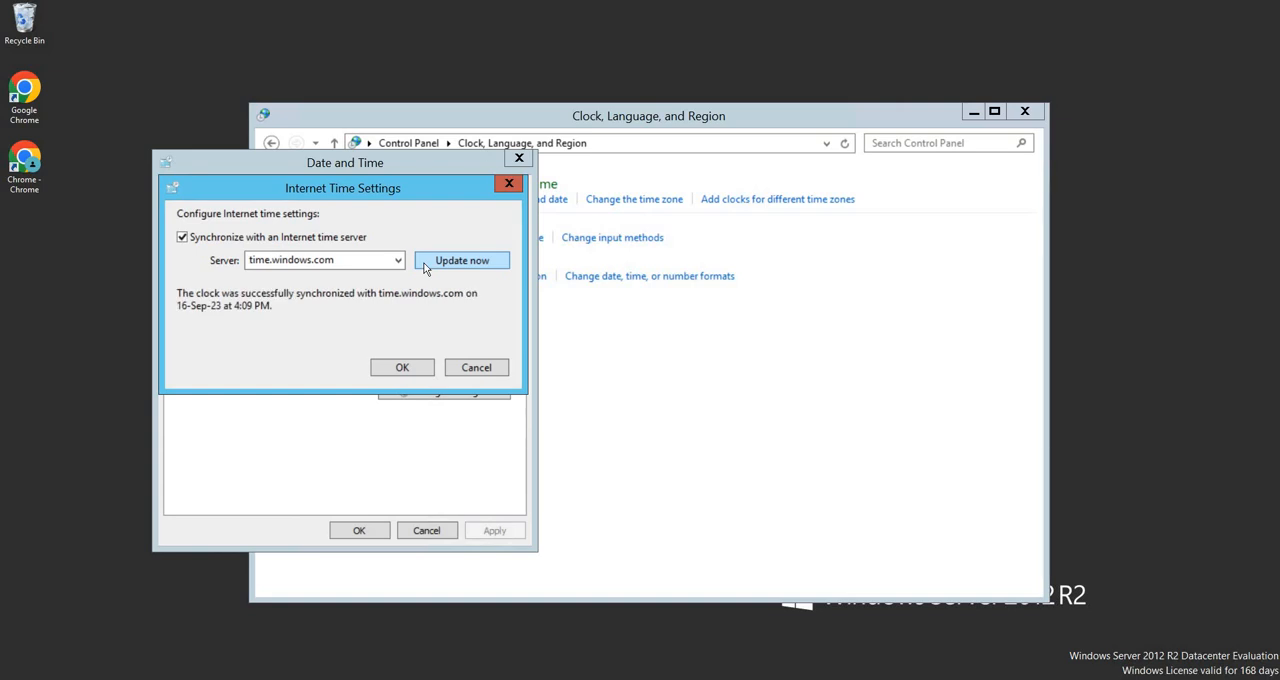
{"action": "left_click", "coordinate": [402, 368]}
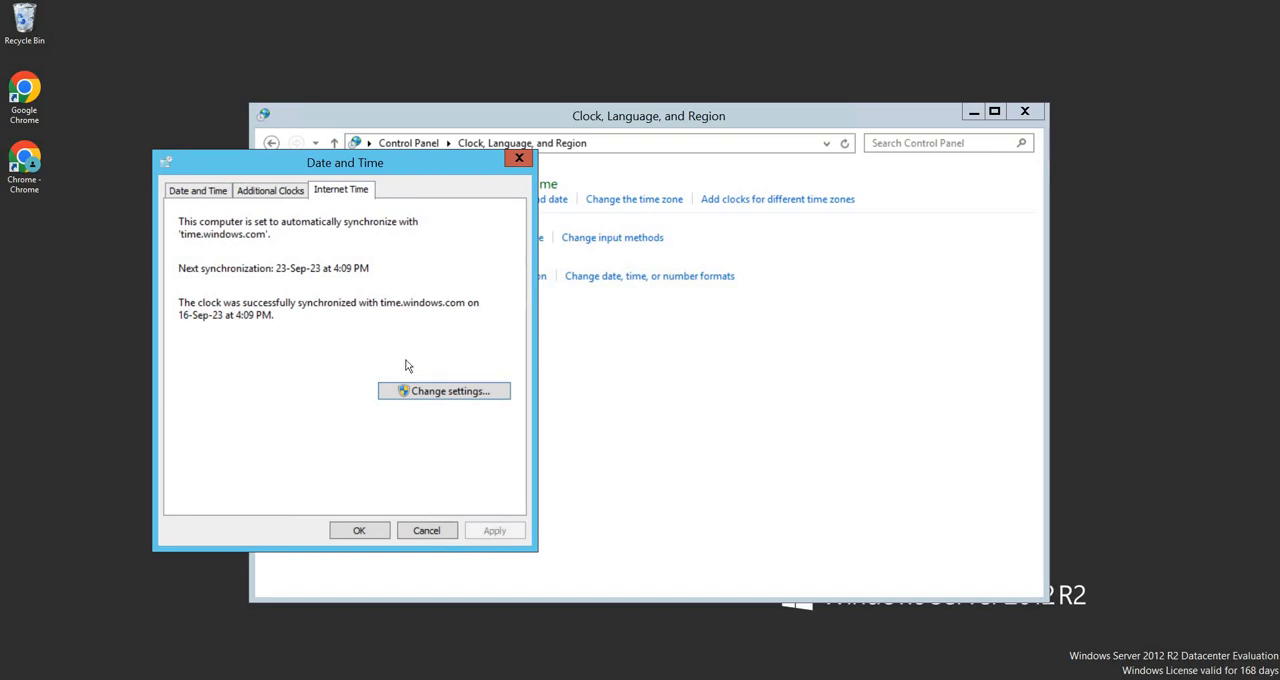
{"action": "left_click", "coordinate": [337, 537]}
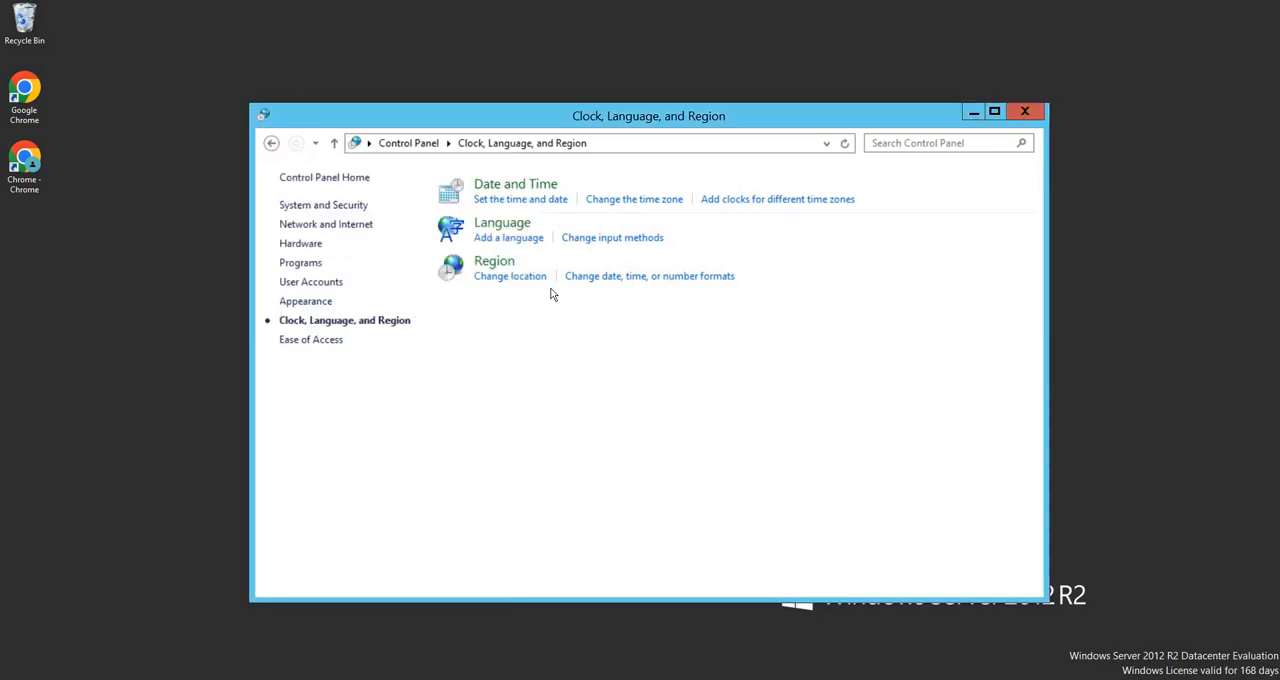
Examine the language preferences and the list of languages that can be added, select Assamese, cancel, and return to Clock, Language, and Region
{"action": "left_click", "coordinate": [510, 226]}
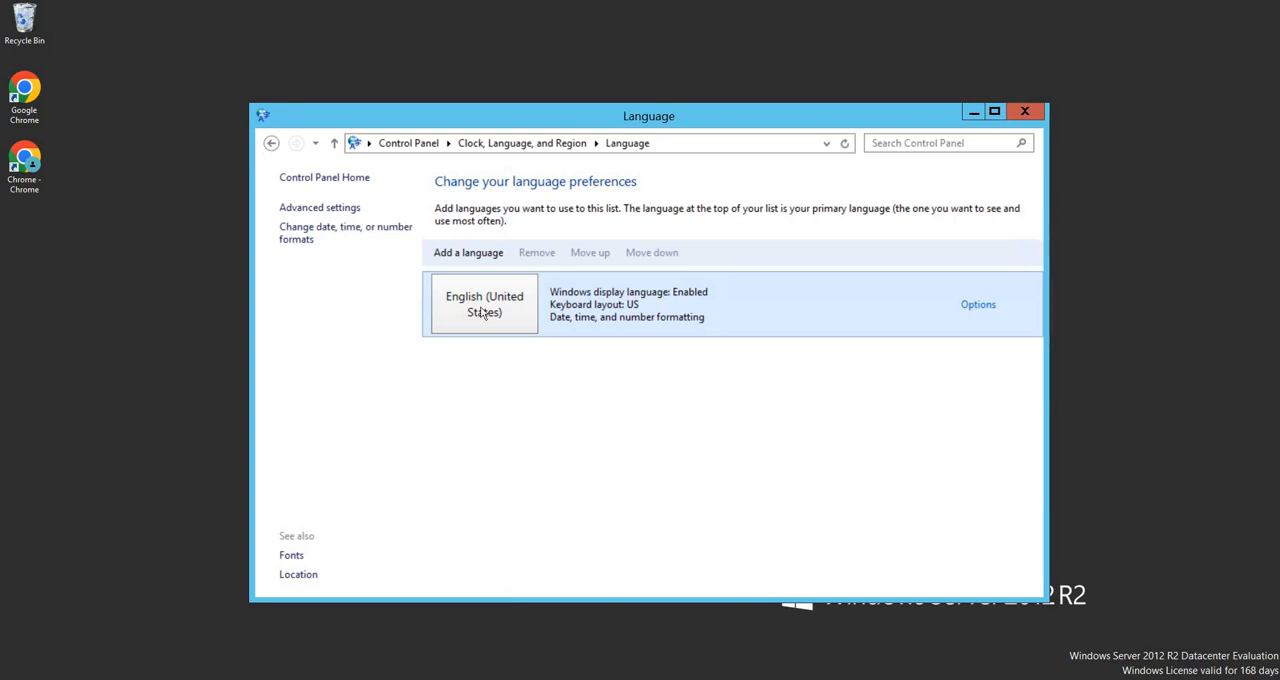
{"action": "left_click", "coordinate": [486, 255]}
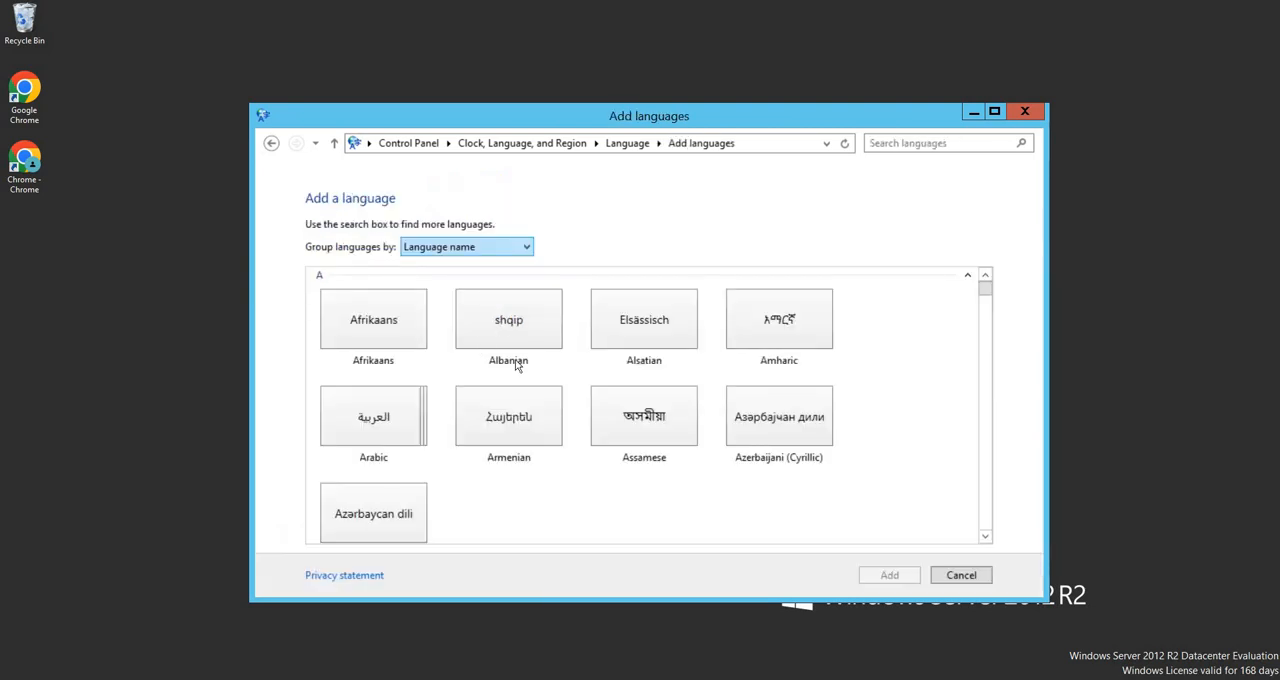
{"action": "left_click", "coordinate": [630, 450]}
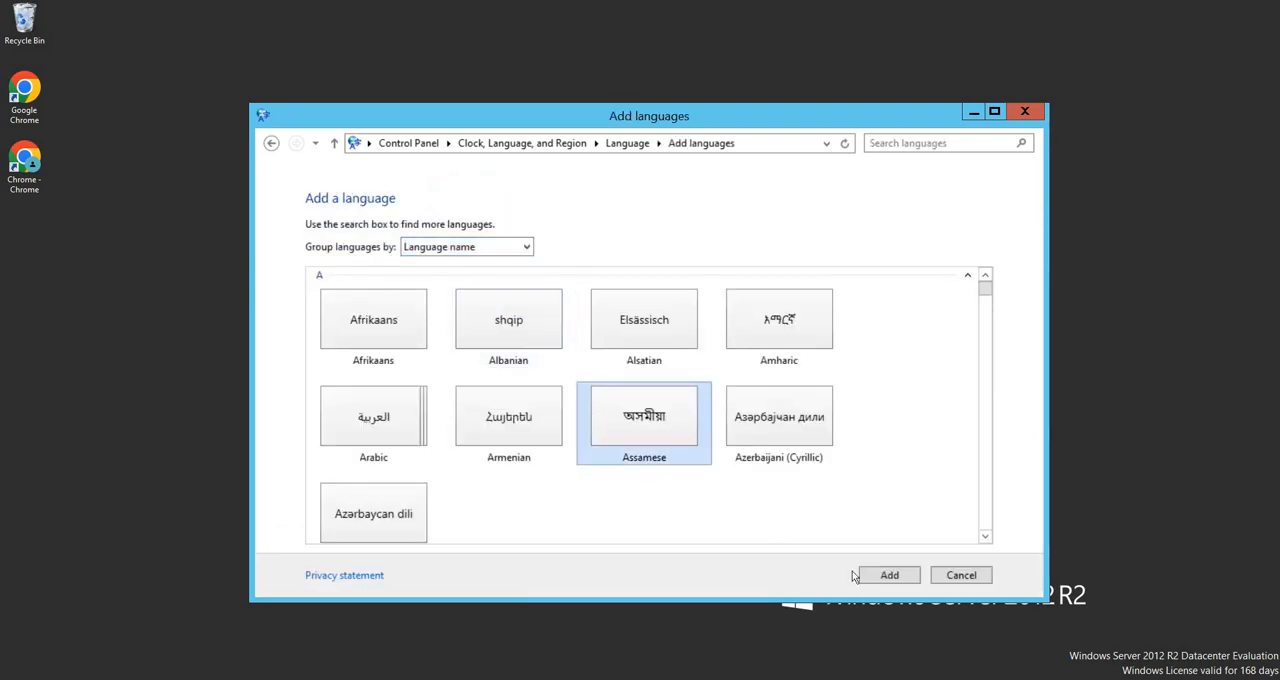
{"action": "left_click", "coordinate": [958, 577]}
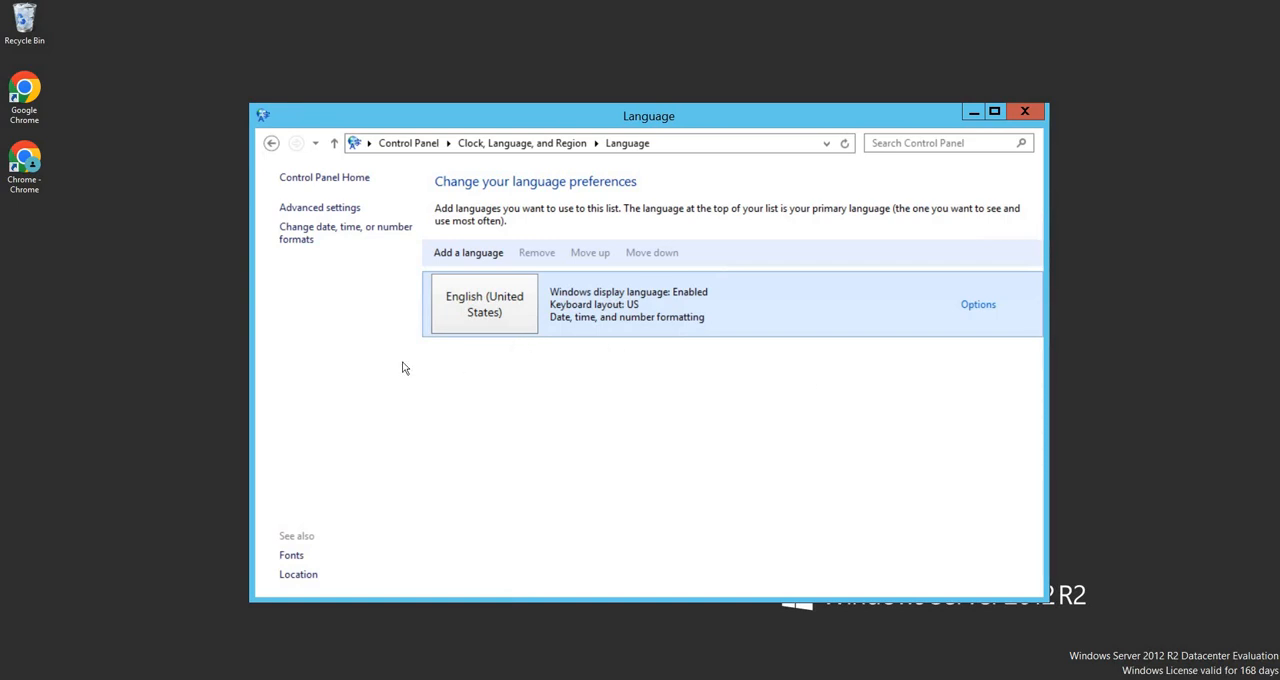
{"action": "left_click", "coordinate": [271, 143]}
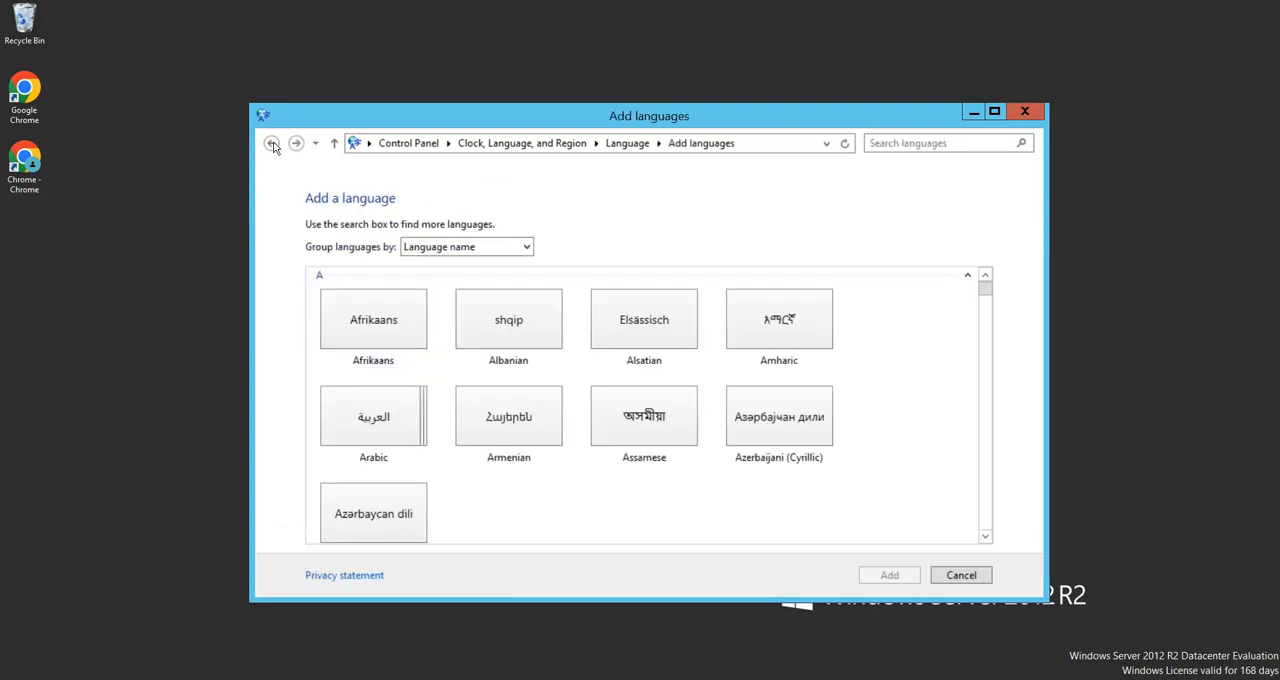
{"action": "left_click", "coordinate": [271, 143]}
{"action": "left_click", "coordinate": [271, 143]}
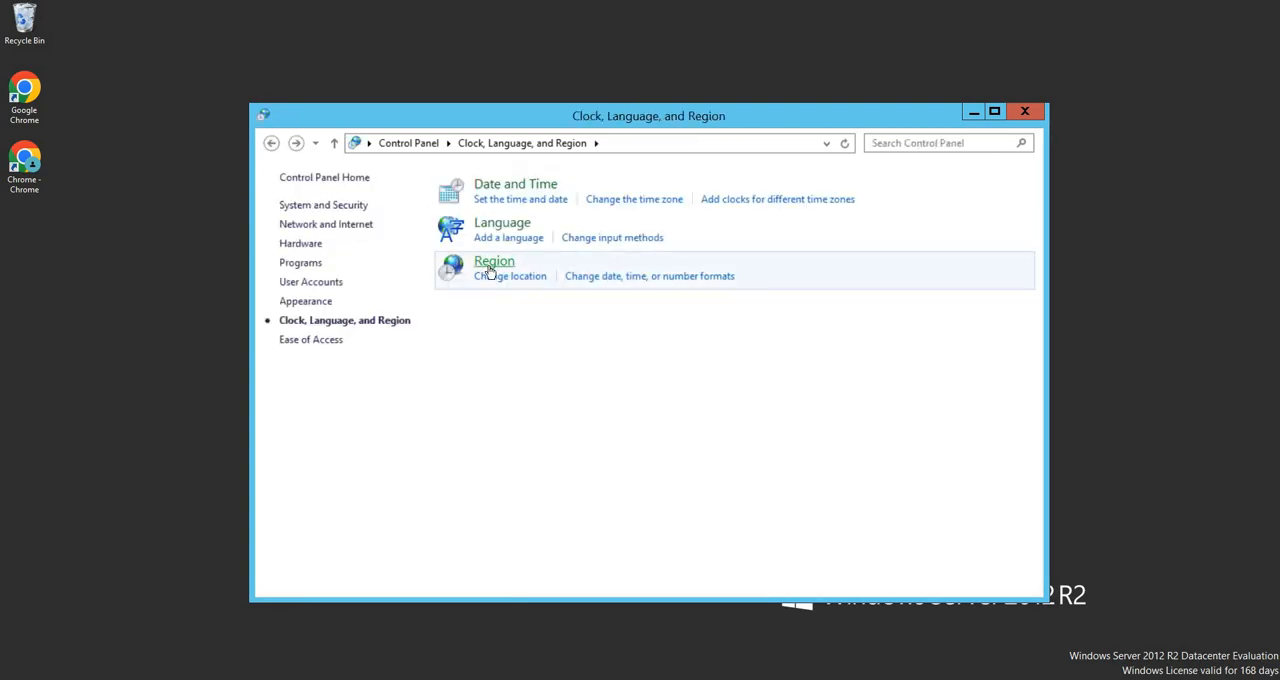
Examine the date and time formats in the Region settings, including the available short date formats
{"action": "left_click", "coordinate": [490, 268]}
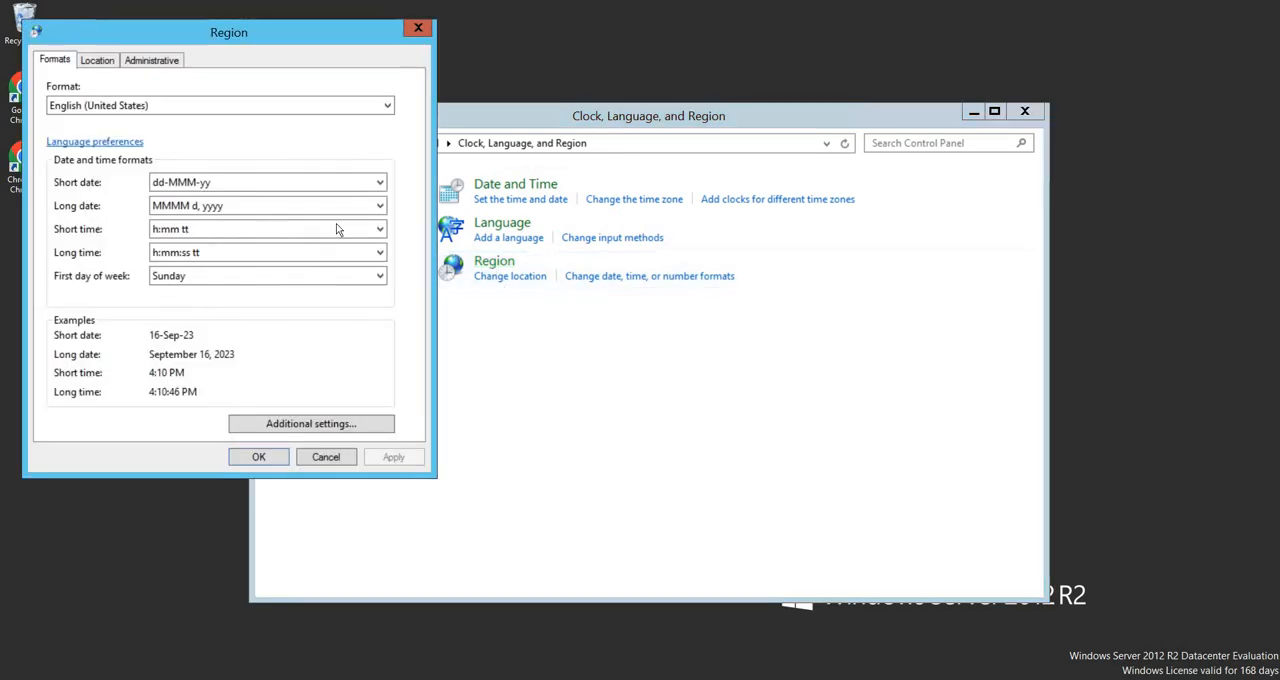
{"action": "left_click", "coordinate": [194, 189]}
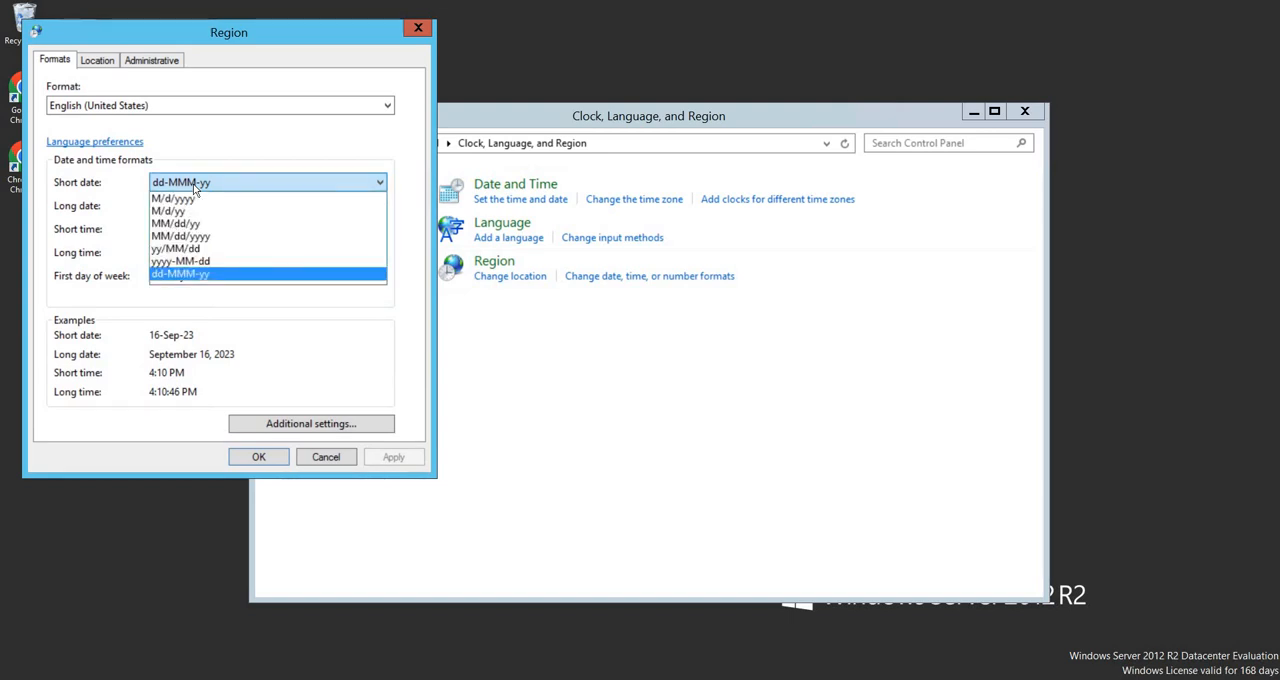
{"action": "left_click", "coordinate": [265, 160]}
Examine the home location and administrative language settings in Region, confirm the dialog, and return to the Control Panel home page
{"action": "left_click", "coordinate": [99, 61]}
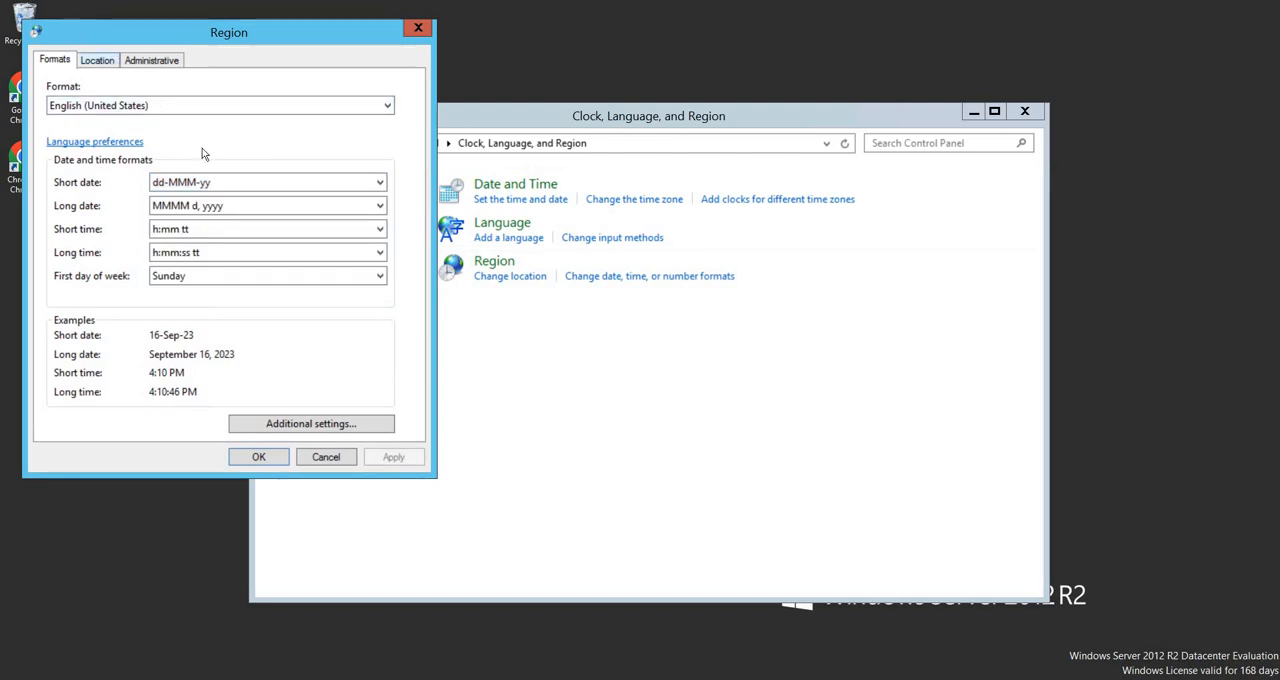
{"action": "left_click", "coordinate": [152, 62]}
{"action": "left_click", "coordinate": [112, 62]}
{"action": "left_click", "coordinate": [156, 62]}
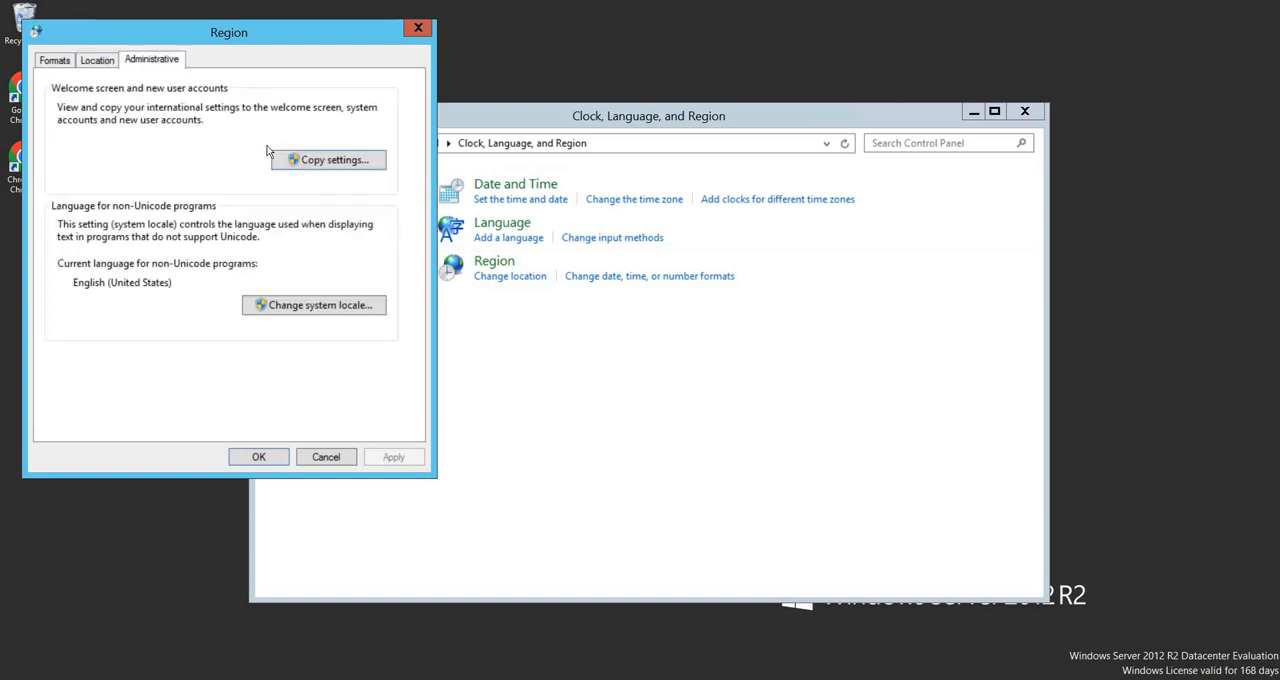
{"action": "left_click", "coordinate": [257, 457]}
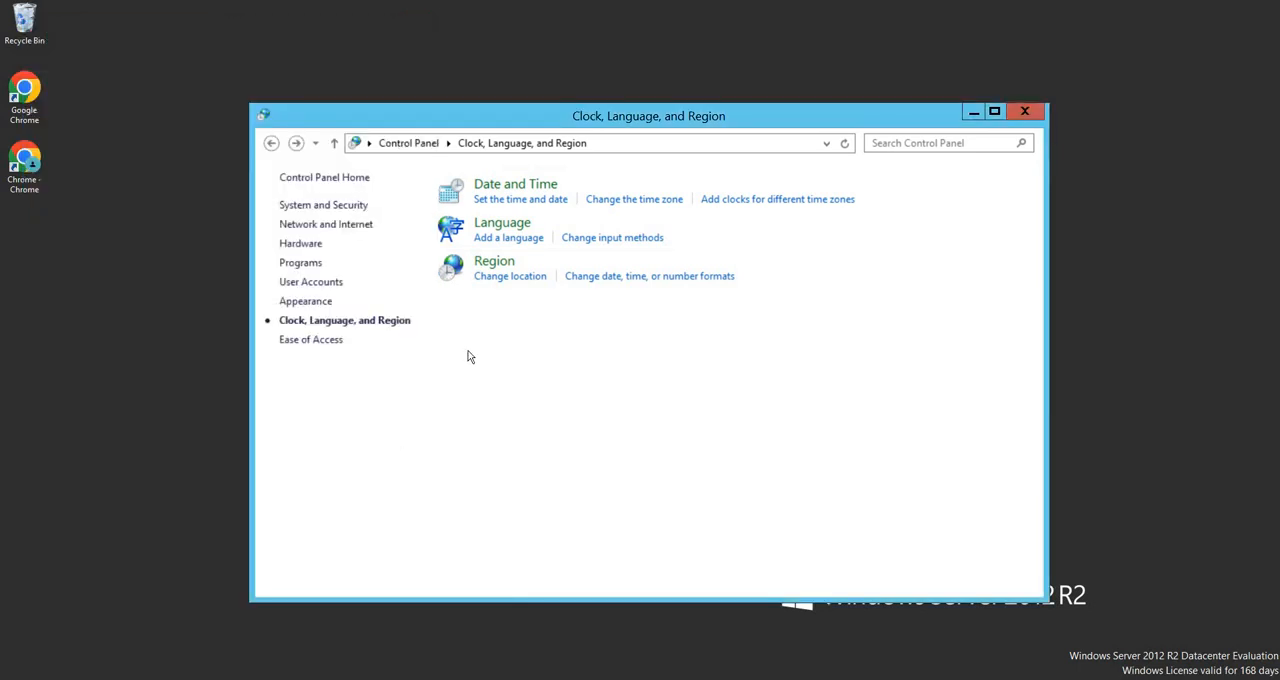
{"action": "left_click", "coordinate": [271, 143]}
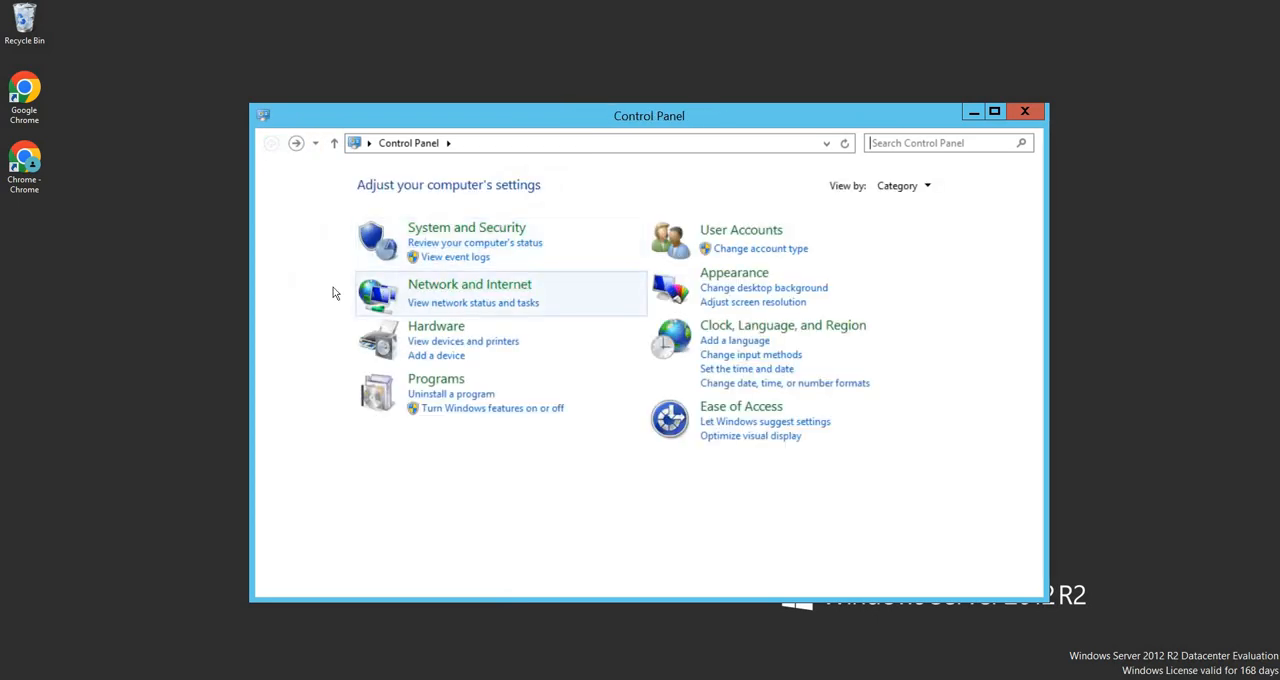